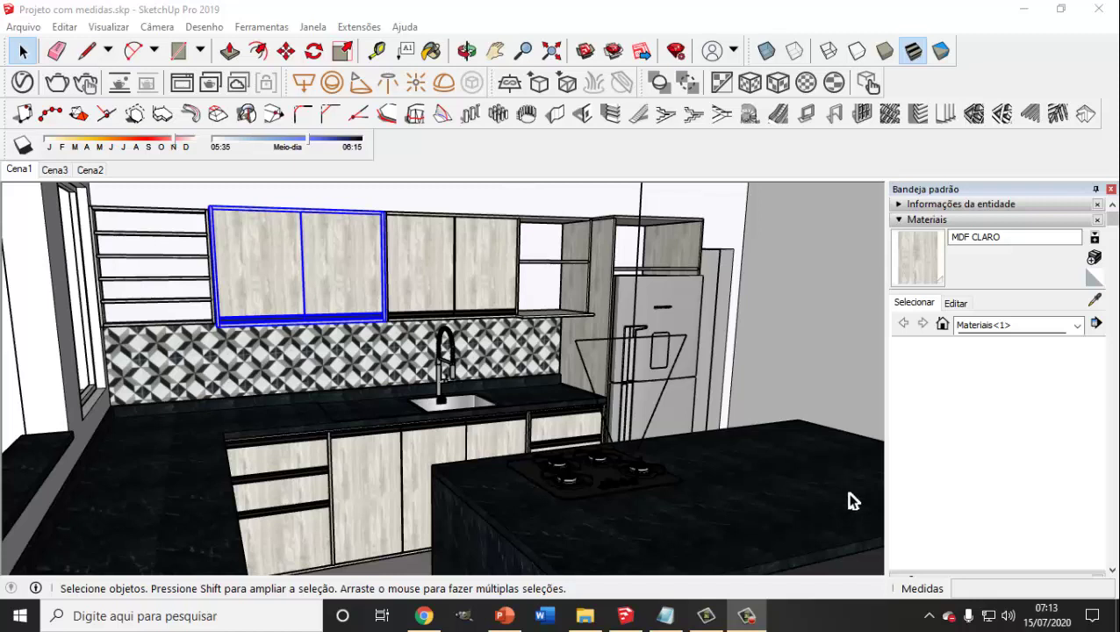
- Switch between the Cena2 and Cena1 scenes and select the granite countertop
{"action": "left_click", "coordinate": [744, 615]}
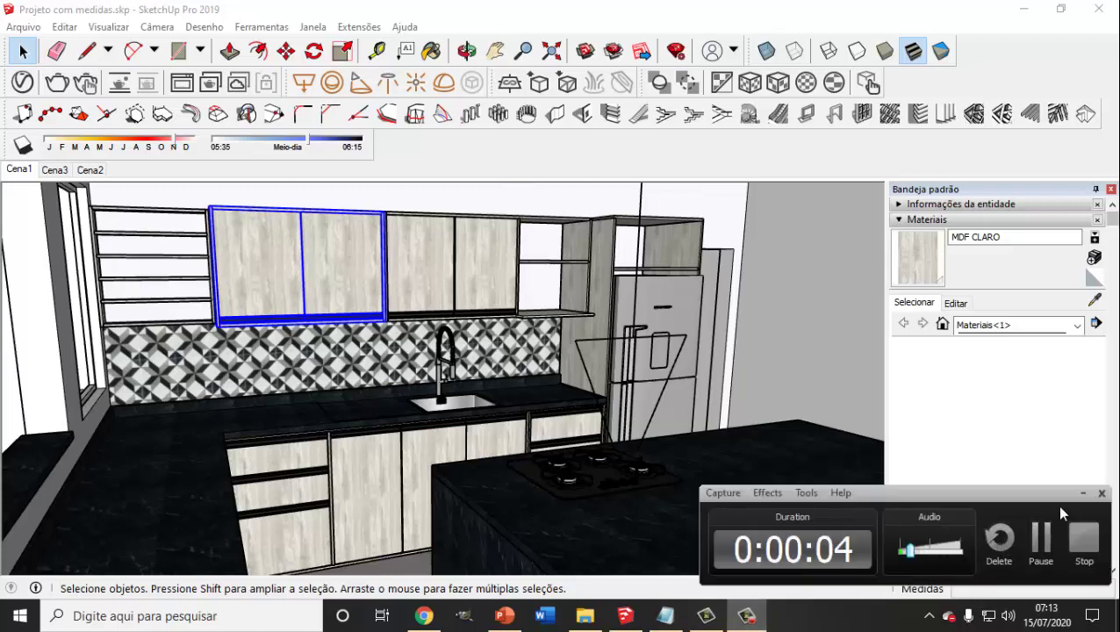
{"action": "left_click", "coordinate": [1082, 494]}
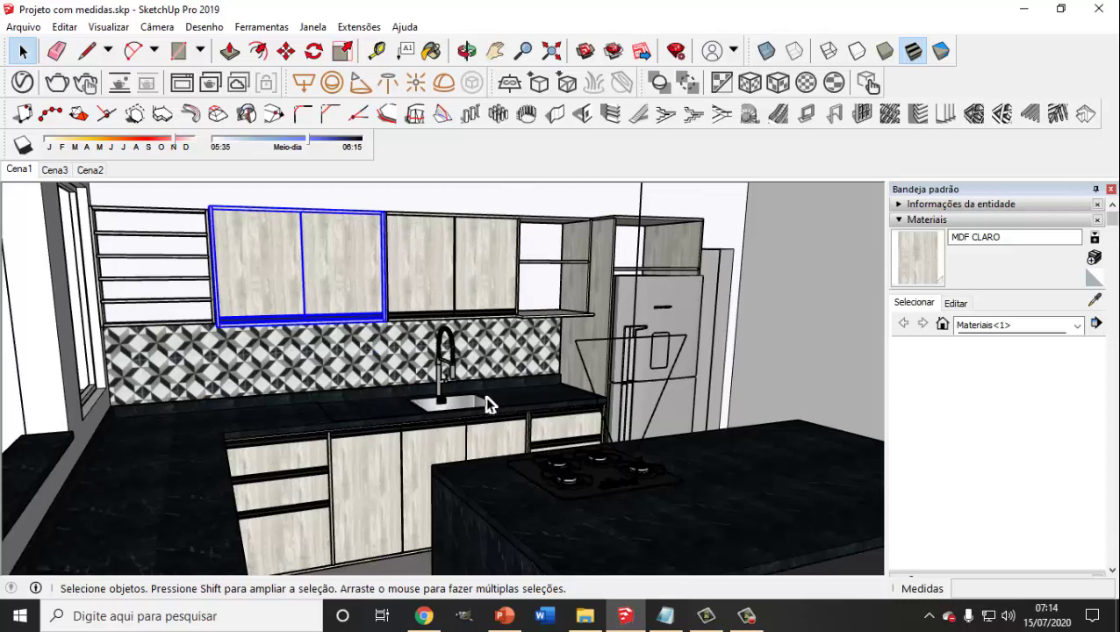
{"action": "left_click", "coordinate": [91, 171]}
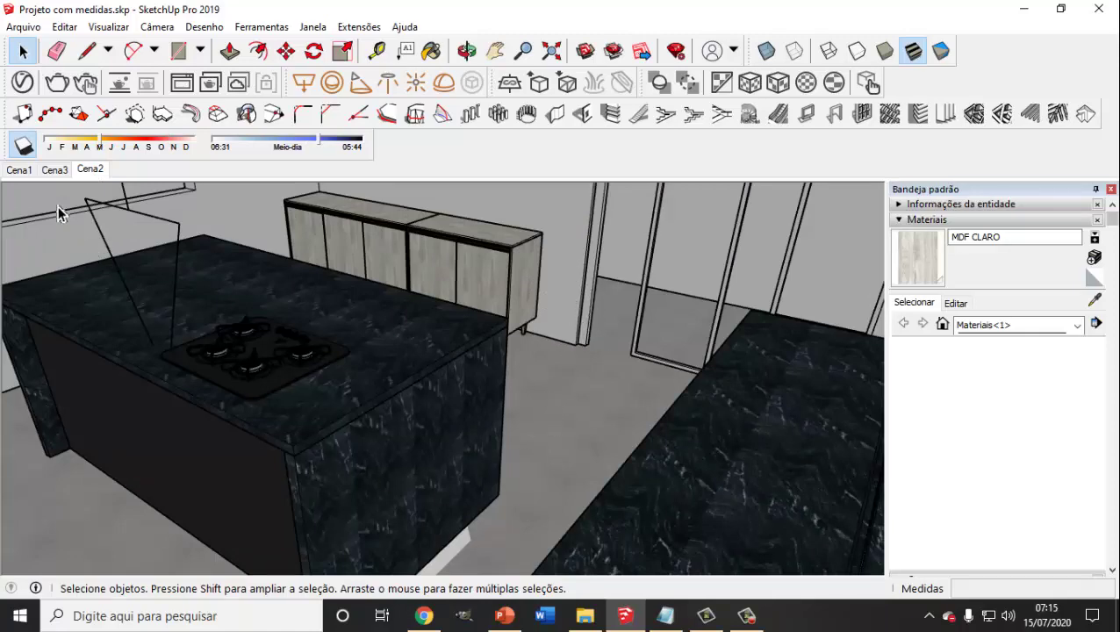
{"action": "left_click", "coordinate": [19, 169]}
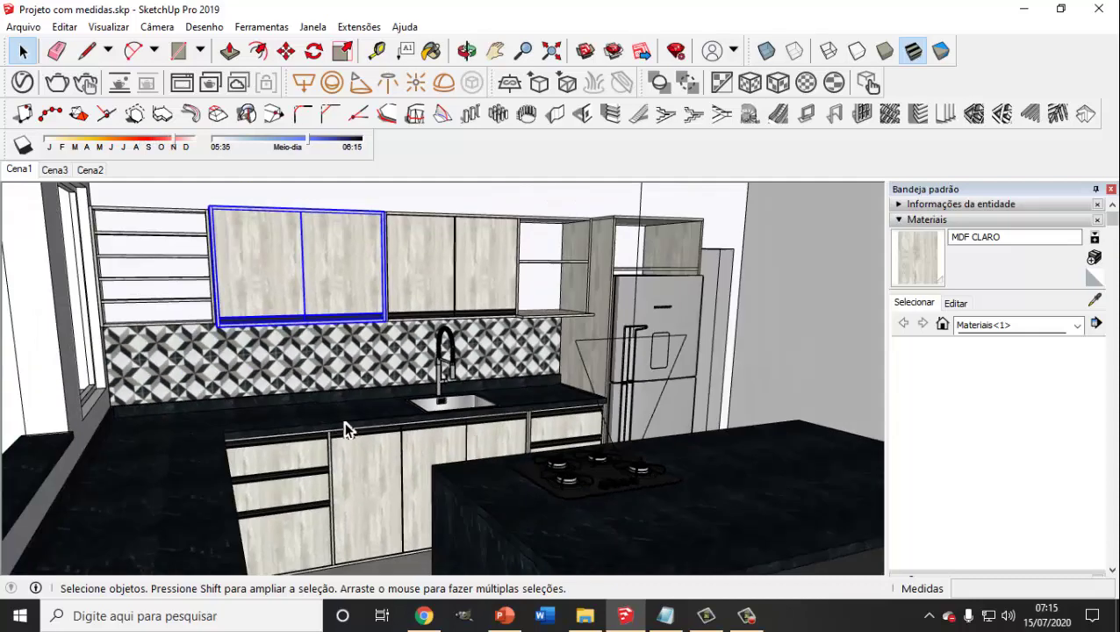
{"action": "left_click", "coordinate": [416, 421]}
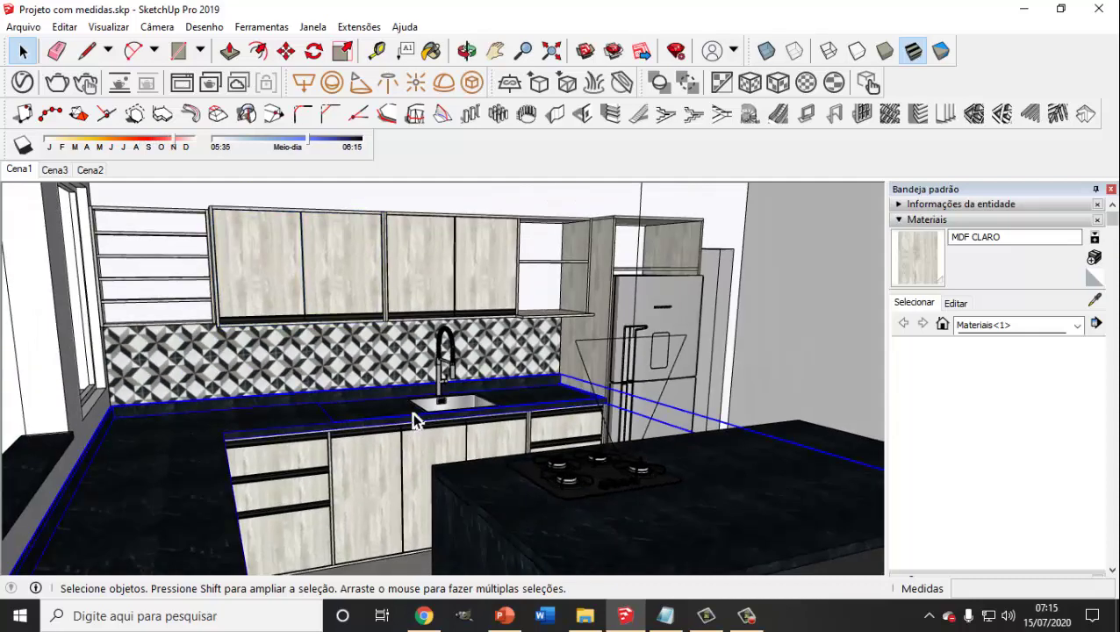
{"action": "middle_click_drag", "start_coordinate": [416, 416], "coordinate": [456, 403]}
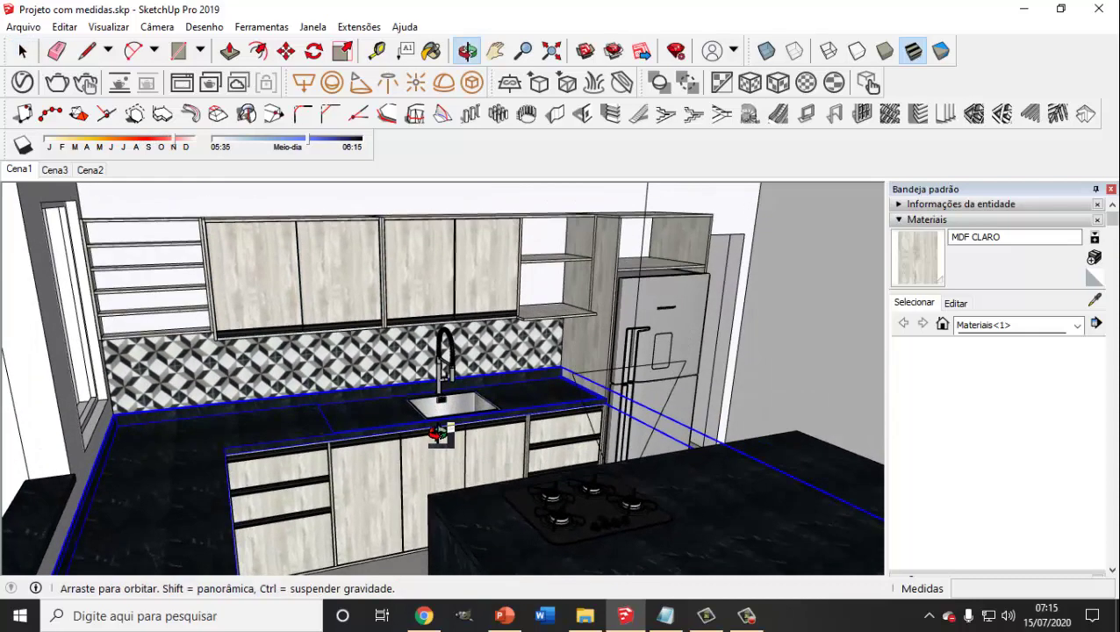
{"action": "mouse_move", "coordinate": [585, 616]}
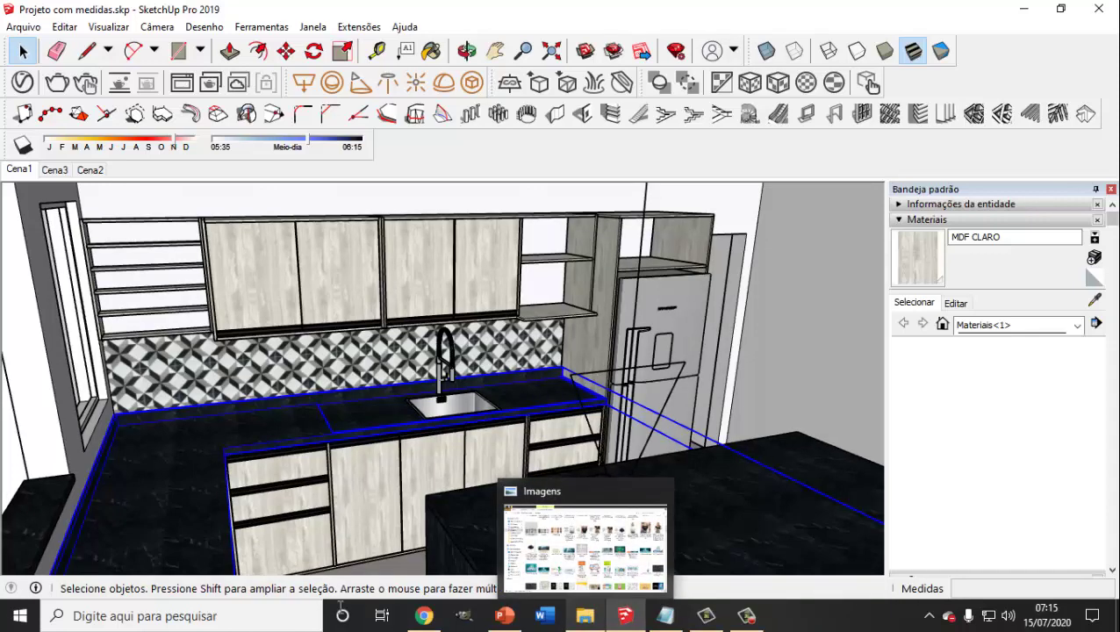
- Search Windows for 'TEX' and open Texturas > download texturas df projetos, maximized
{"action": "left_click", "coordinate": [267, 607]}
{"action": "type", "text": "TEX"}
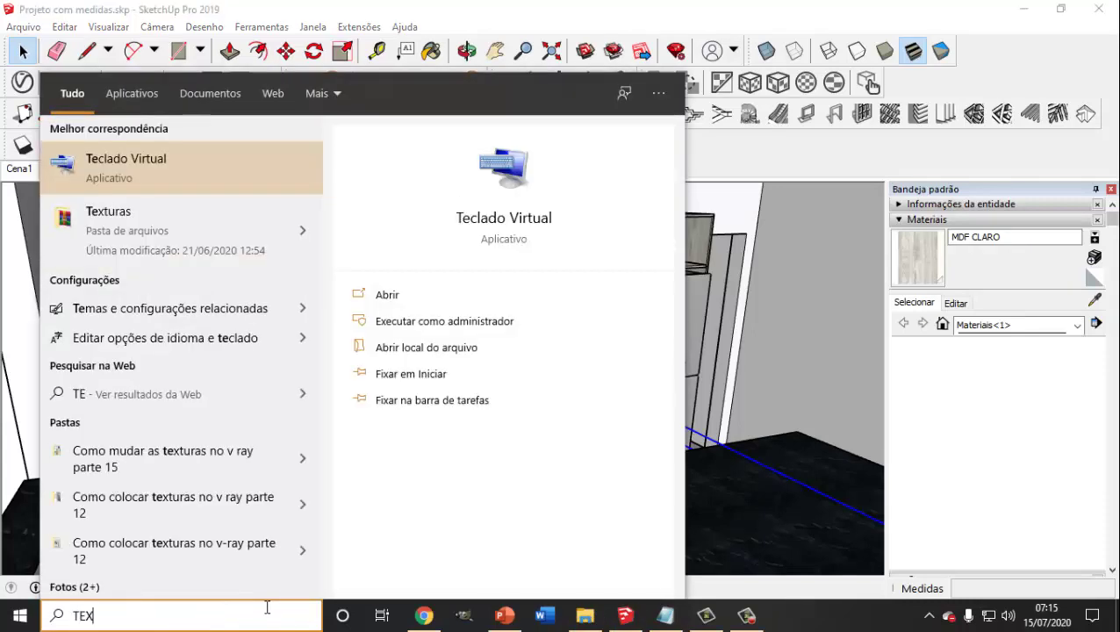
{"action": "left_click", "coordinate": [237, 211]}
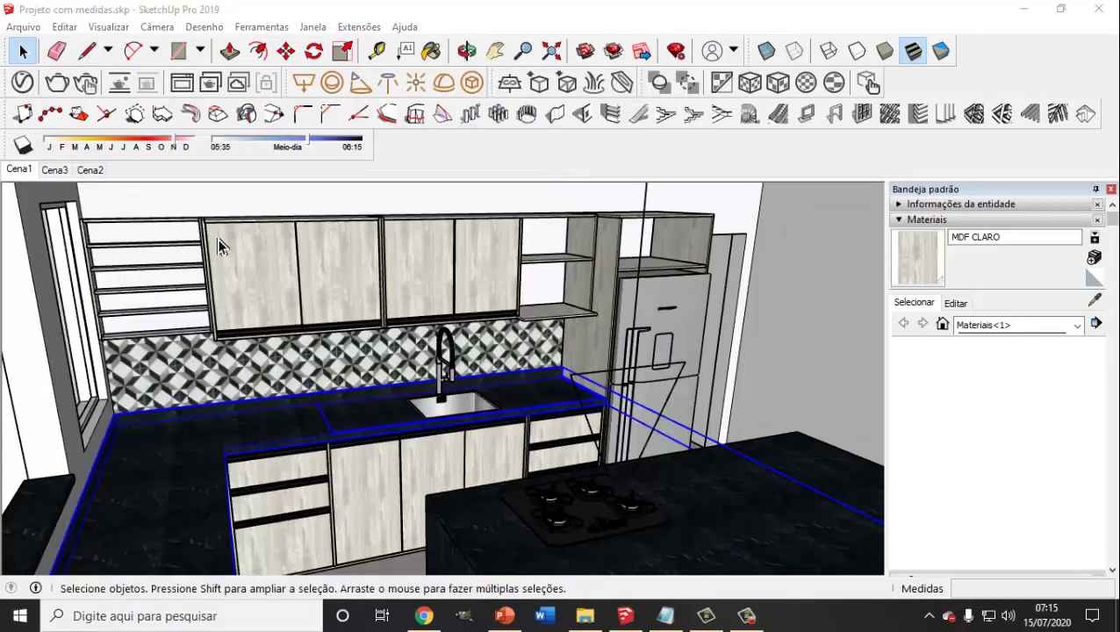
{"action": "double_click", "coordinate": [480, 112]}
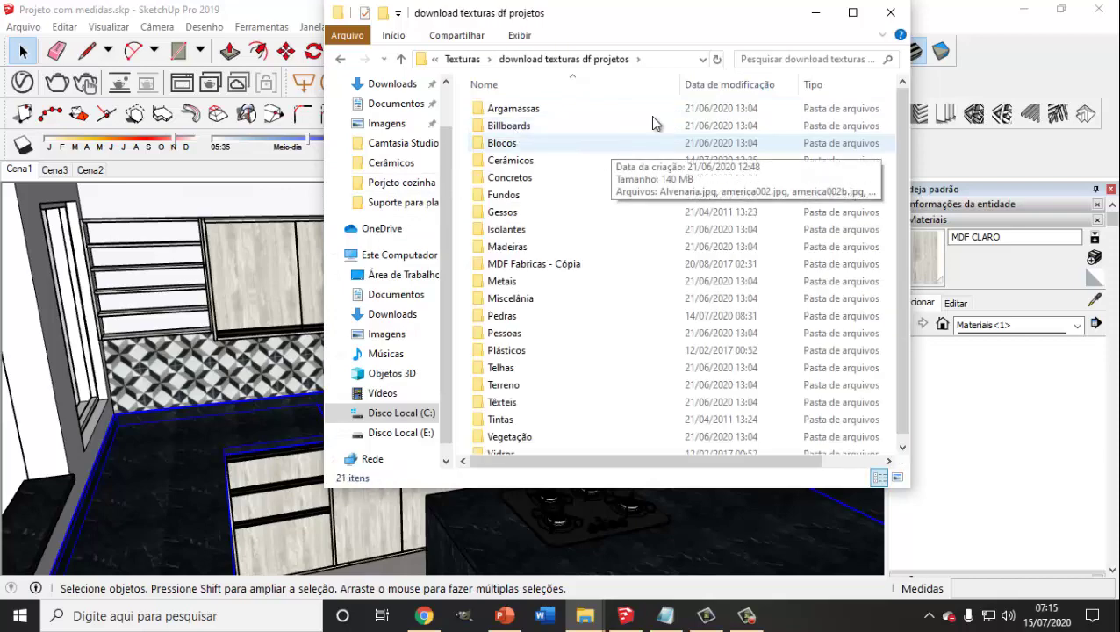
{"action": "left_click", "coordinate": [851, 12]}
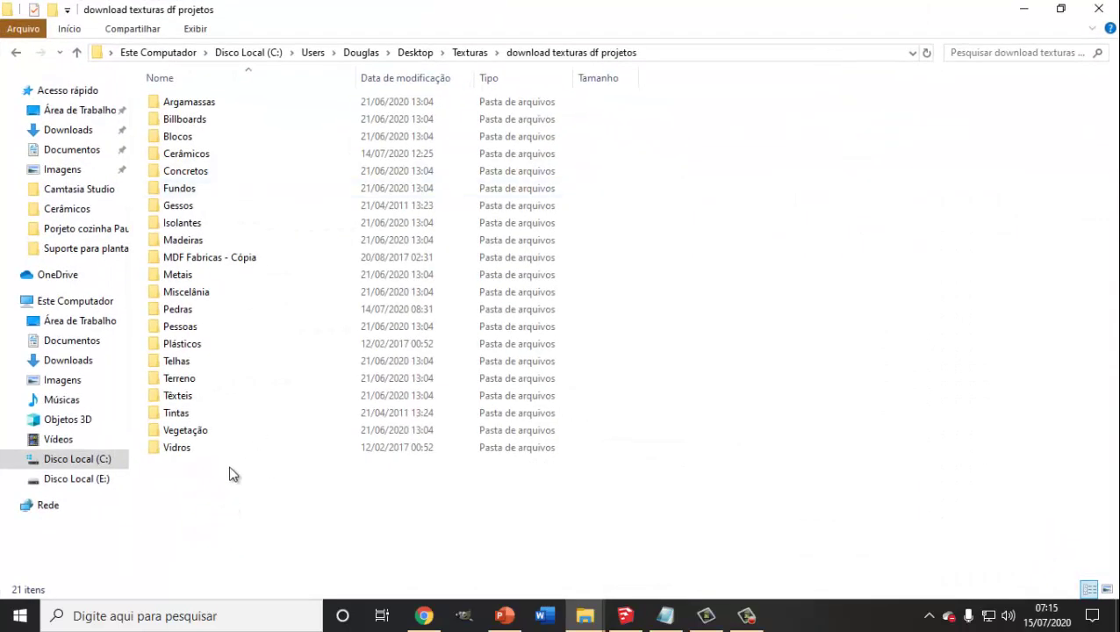
{"action": "left_click_drag", "start_coordinate": [229, 473], "coordinate": [342, 97]}
{"action": "left_click_drag", "start_coordinate": [237, 481], "coordinate": [421, 101]}
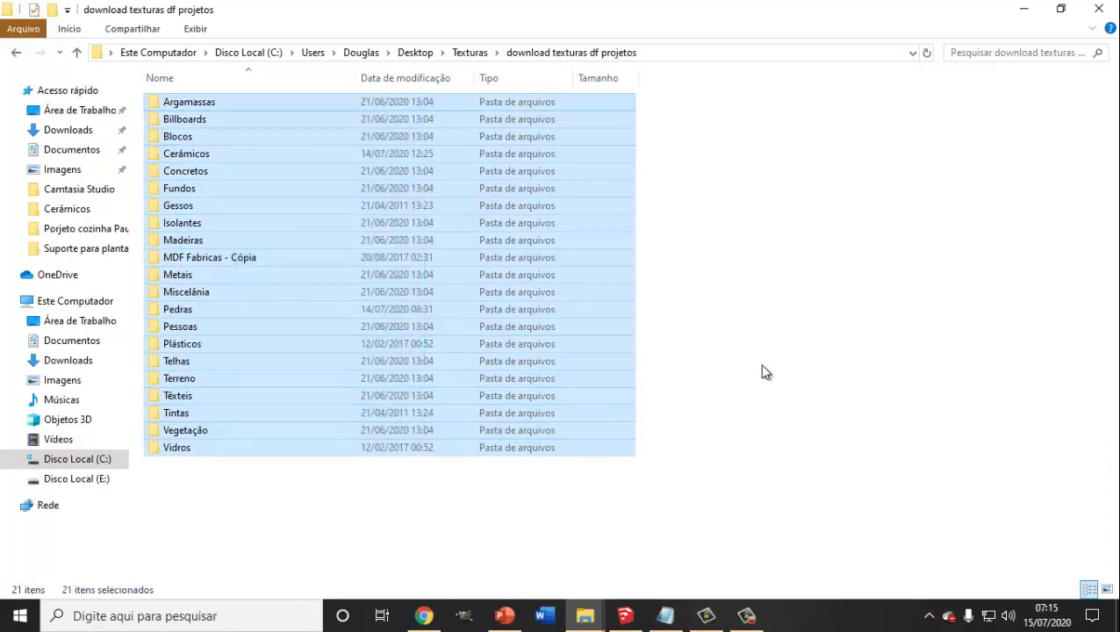
- Open the MDF Fabricas - Cópia folder and look through the Arauco wood textures
{"action": "left_click", "coordinate": [709, 412]}
{"action": "double_click", "coordinate": [163, 257]}
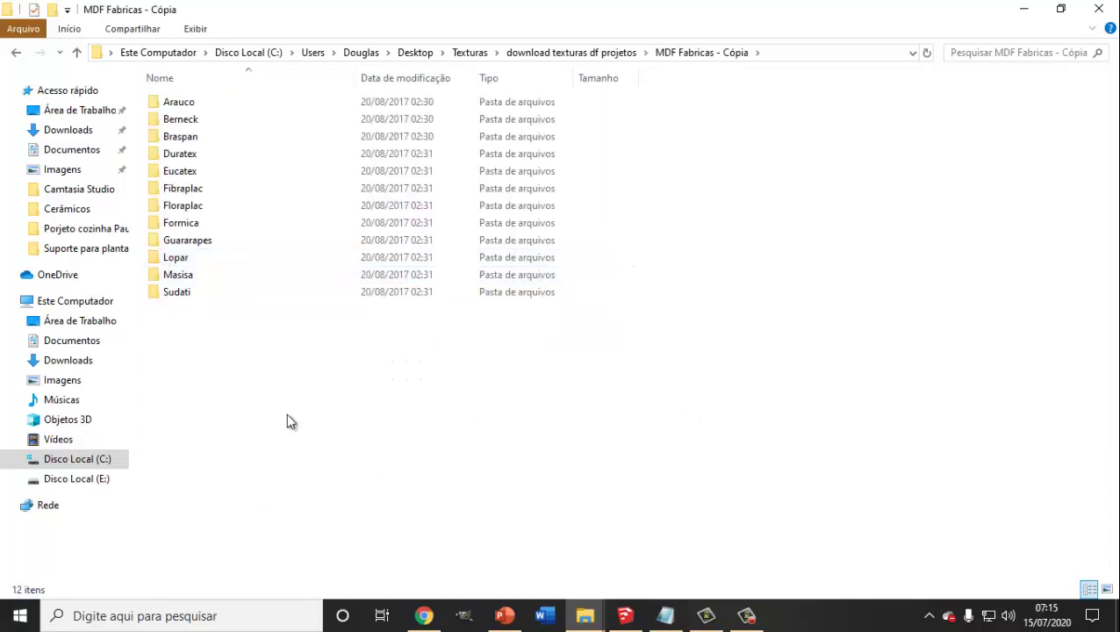
{"action": "left_click_drag", "start_coordinate": [260, 381], "coordinate": [559, 105]}
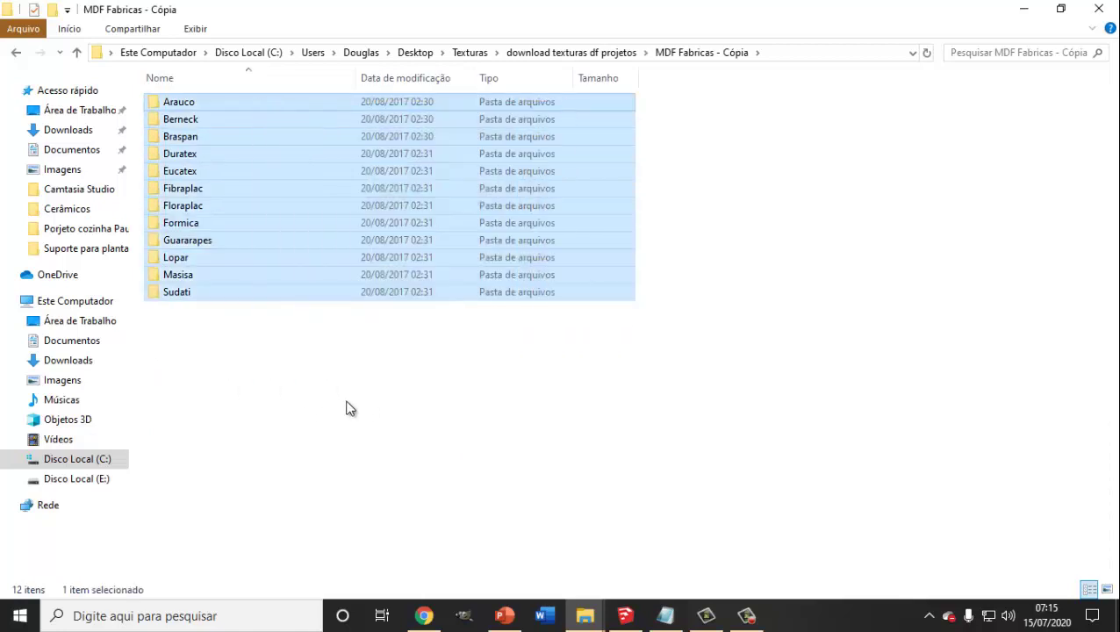
{"action": "left_click", "coordinate": [345, 404]}
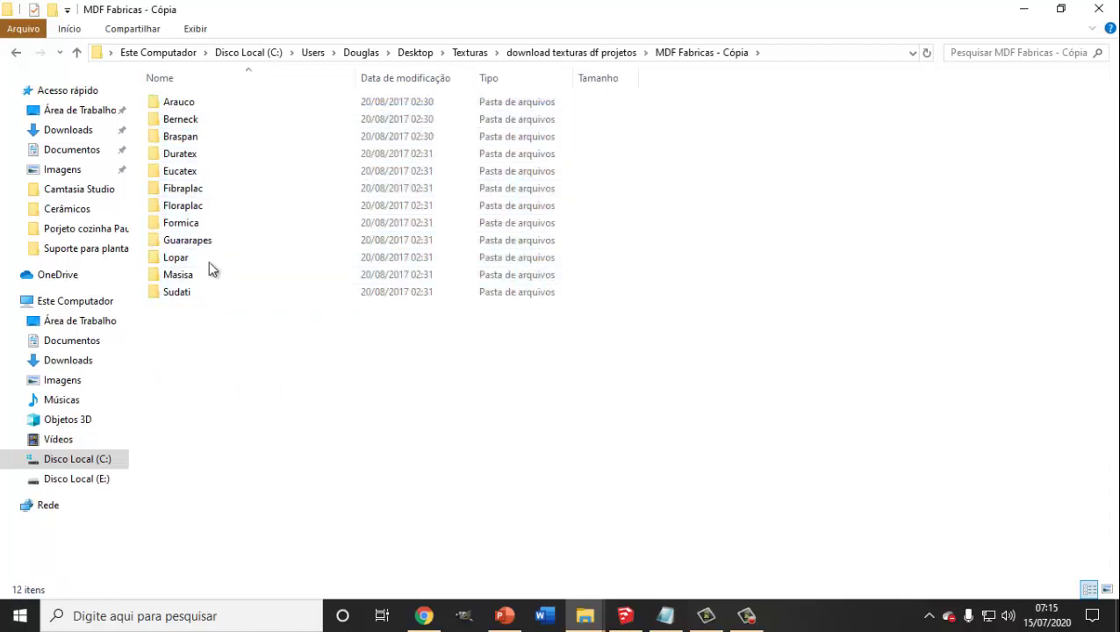
{"action": "double_click", "coordinate": [158, 101]}
{"action": "left_click", "coordinate": [77, 54]}
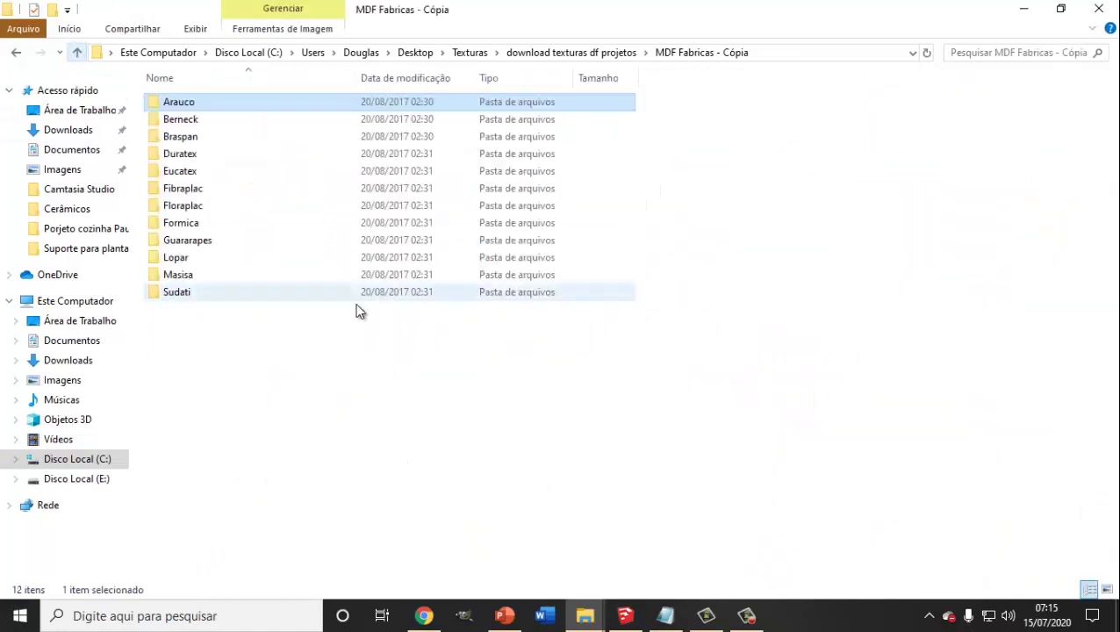
- Browse Fibraplac's Blanc and Fibrapiso textures, then return to the SketchUp model
{"action": "double_click", "coordinate": [180, 189]}
{"action": "double_click", "coordinate": [168, 101]}
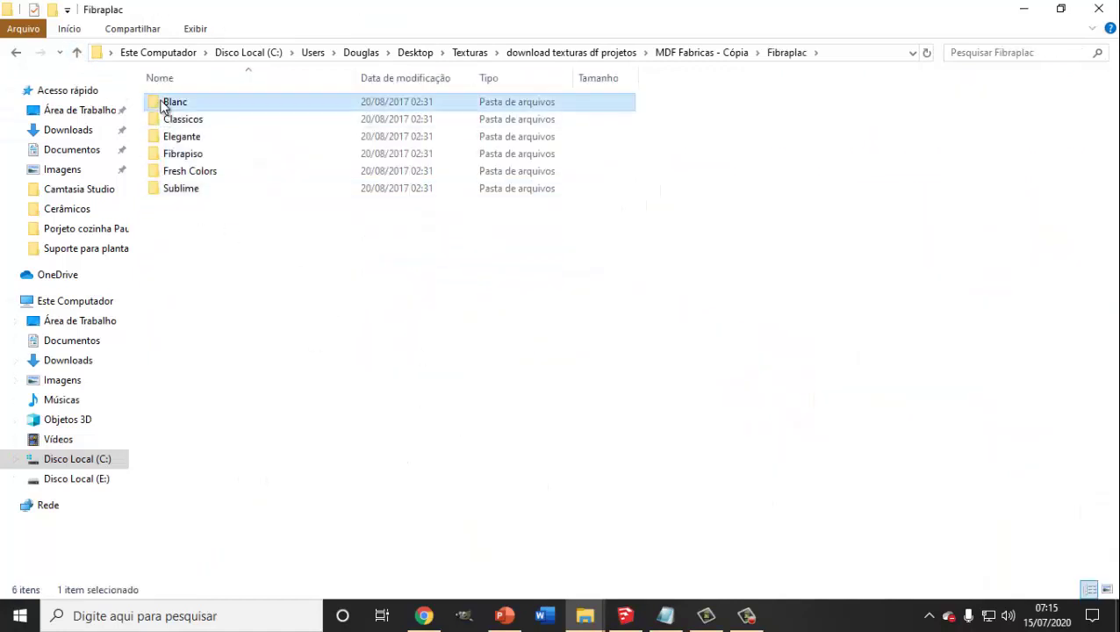
{"action": "left_click", "coordinate": [77, 53]}
{"action": "double_click", "coordinate": [160, 154]}
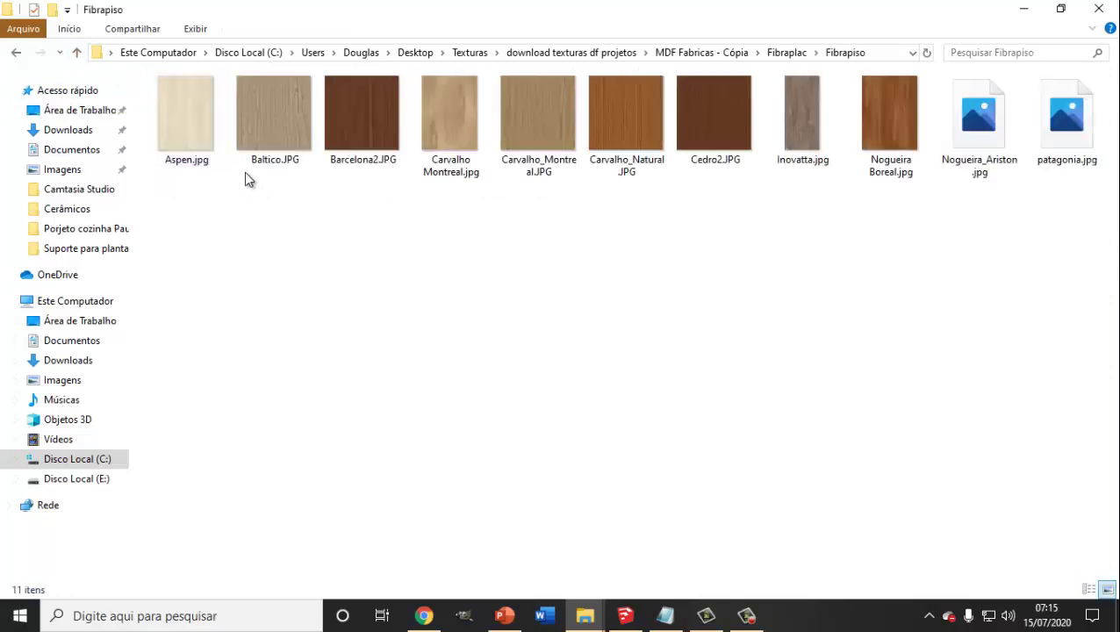
{"action": "left_click", "coordinate": [77, 53]}
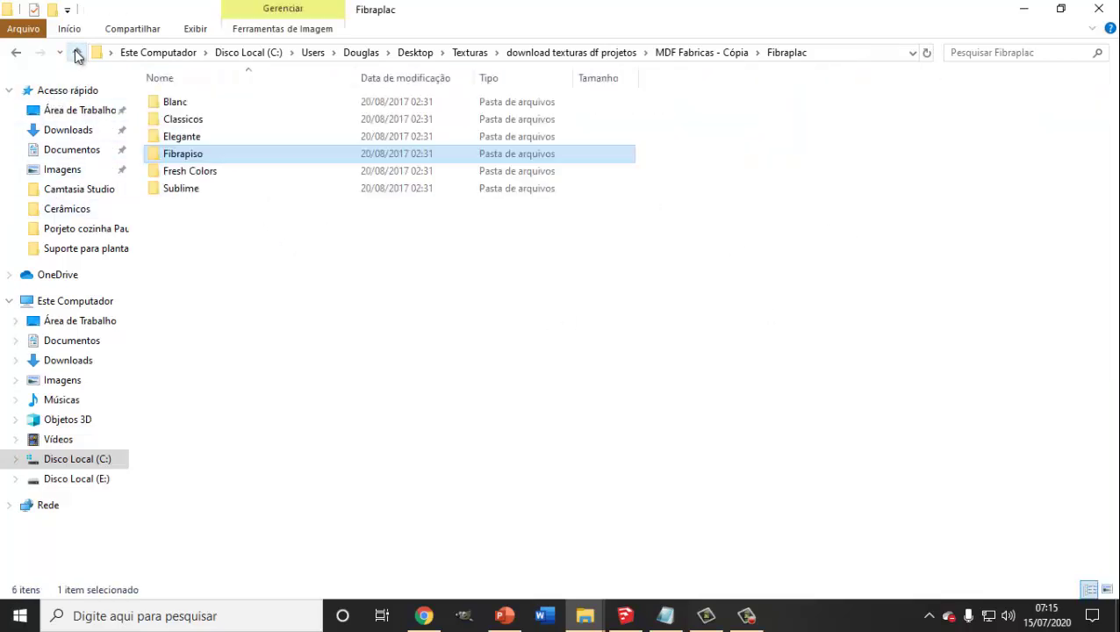
{"action": "left_click", "coordinate": [77, 52]}
{"action": "left_click", "coordinate": [386, 400]}
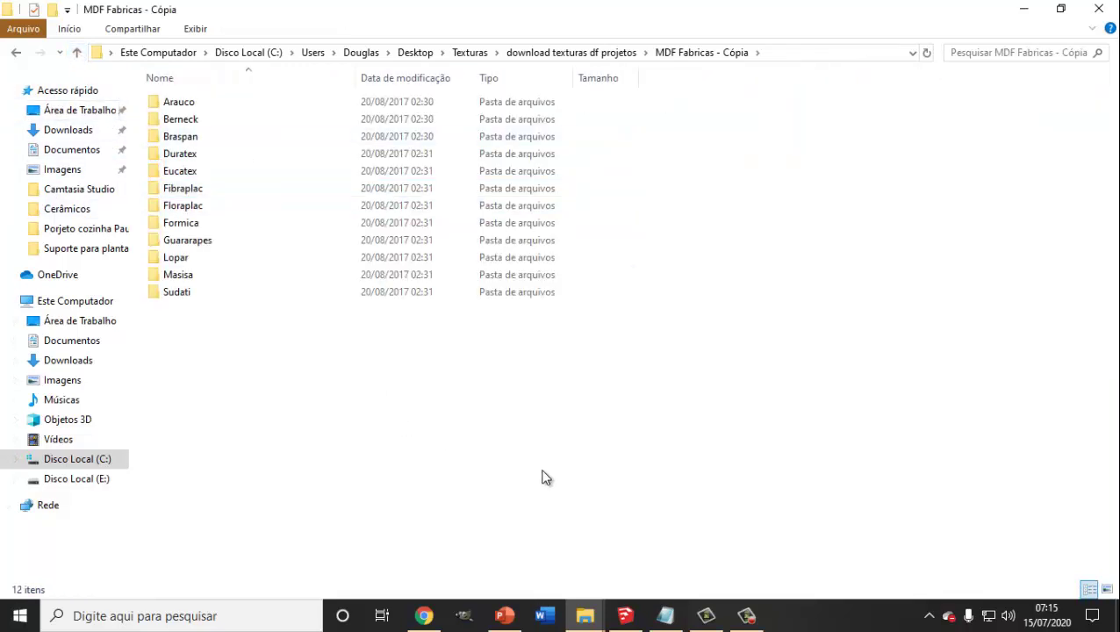
{"action": "left_click", "coordinate": [624, 615]}
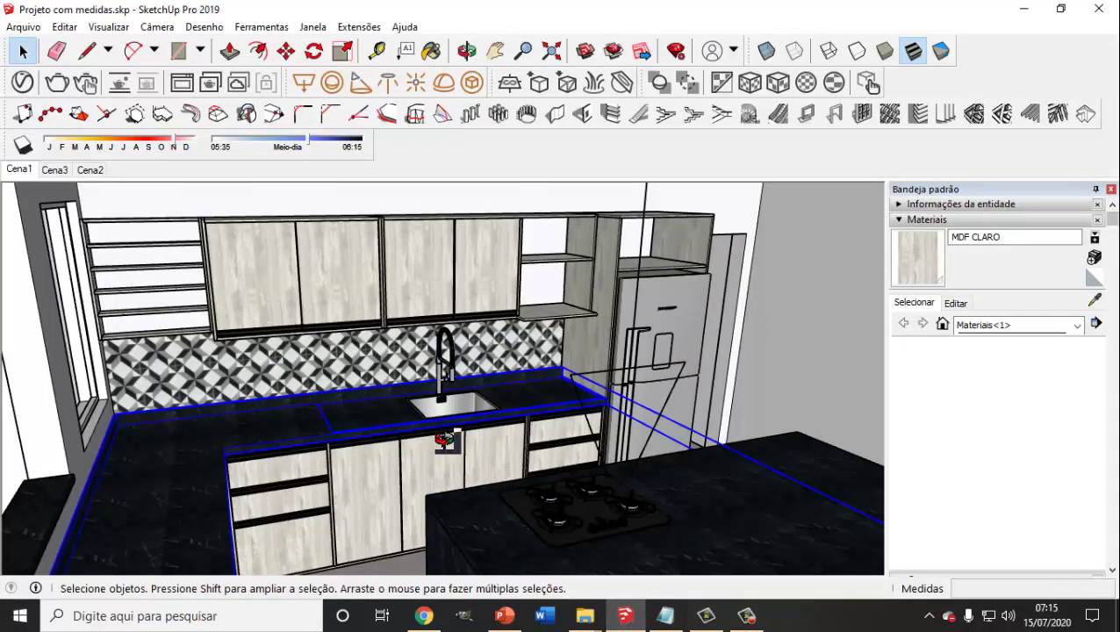
- Select the sink and faucet and move them along the red axis to the countertop's left end
{"action": "middle_click_drag", "start_coordinate": [437, 424], "coordinate": [376, 439]}
{"action": "scroll", "coordinate": [410, 390], "scroll_direction": "up", "scroll_amount": 3}
{"action": "middle_click_drag", "start_coordinate": [410, 389], "coordinate": [392, 467]}
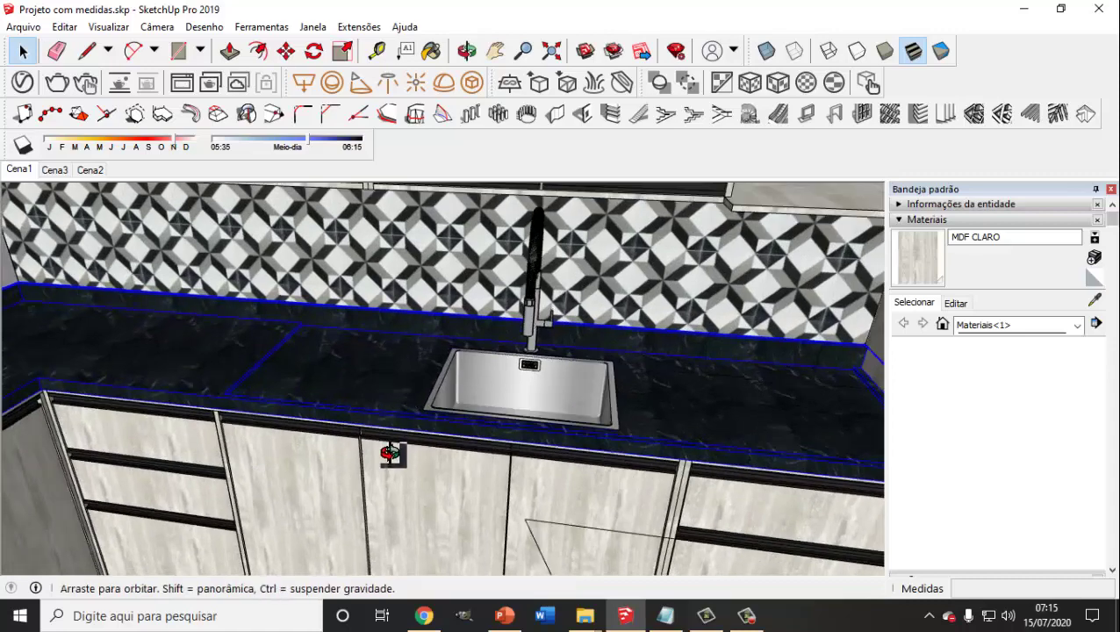
{"action": "scroll", "coordinate": [326, 442], "scroll_direction": "up", "scroll_amount": 3}
{"action": "left_click", "coordinate": [471, 387]}
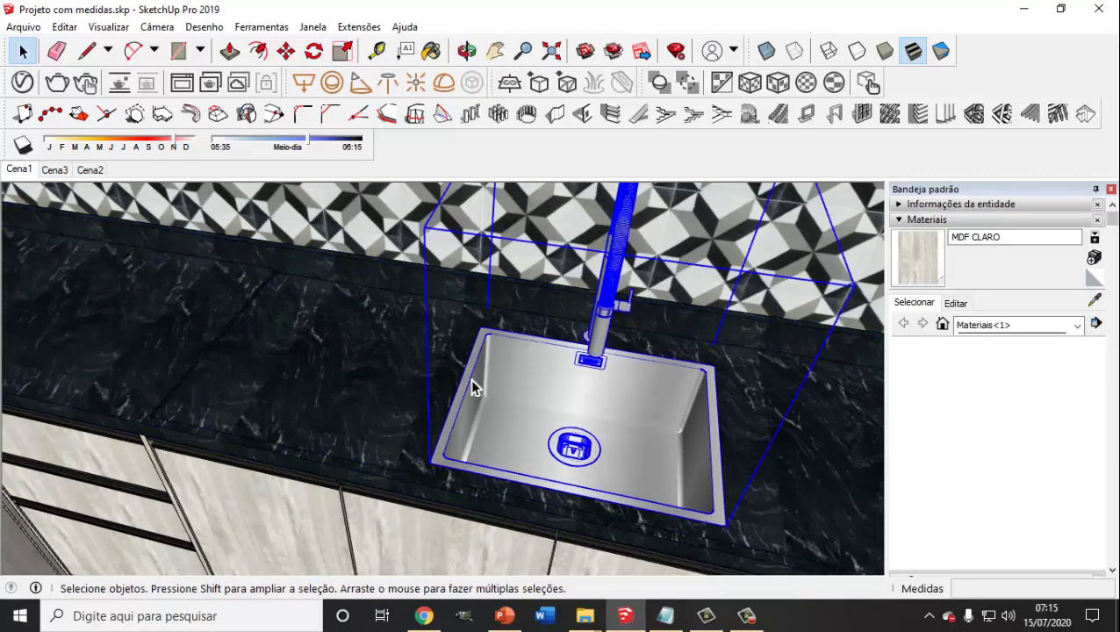
{"action": "scroll", "coordinate": [498, 411], "scroll_direction": "down", "scroll_amount": 2}
{"action": "left_click", "coordinate": [286, 51]}
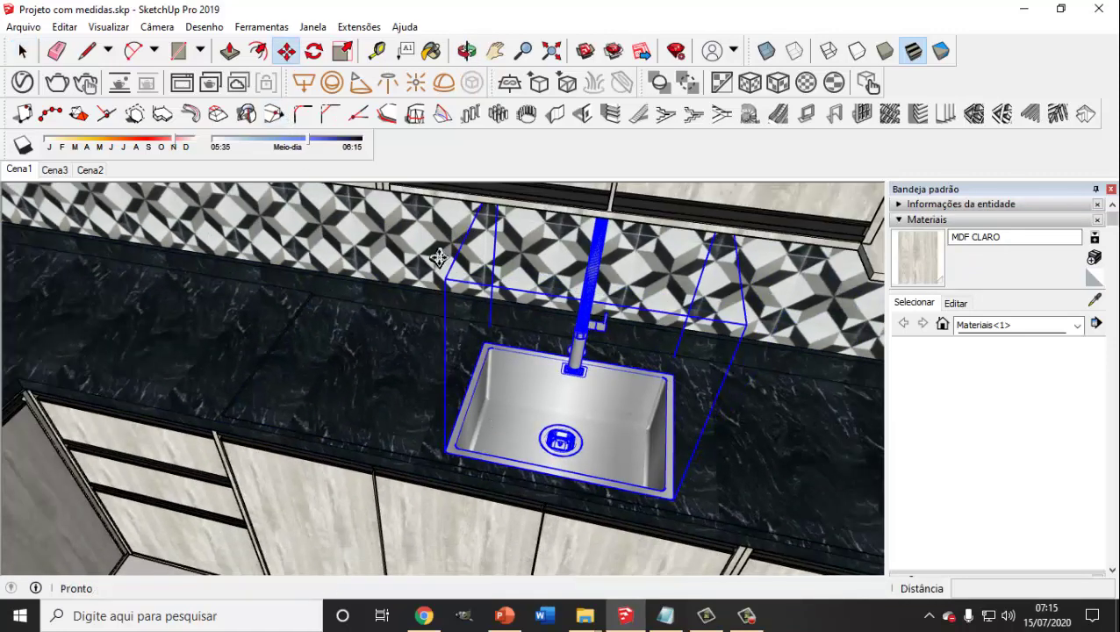
{"action": "left_click", "coordinate": [488, 350]}
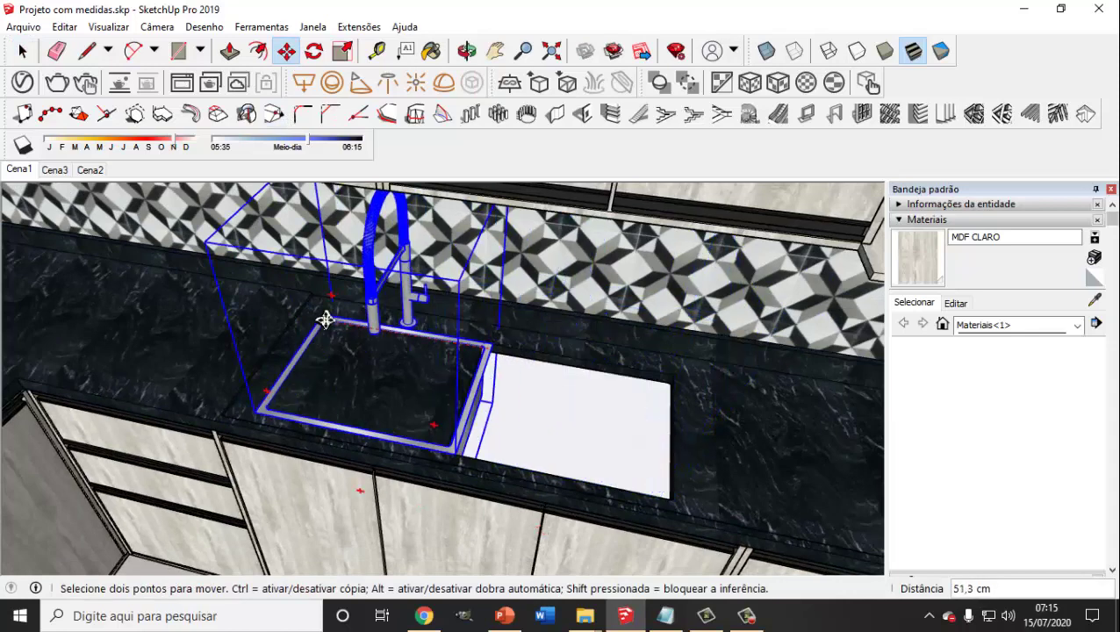
{"action": "scroll", "coordinate": [342, 317], "scroll_direction": "down", "scroll_amount": 2}
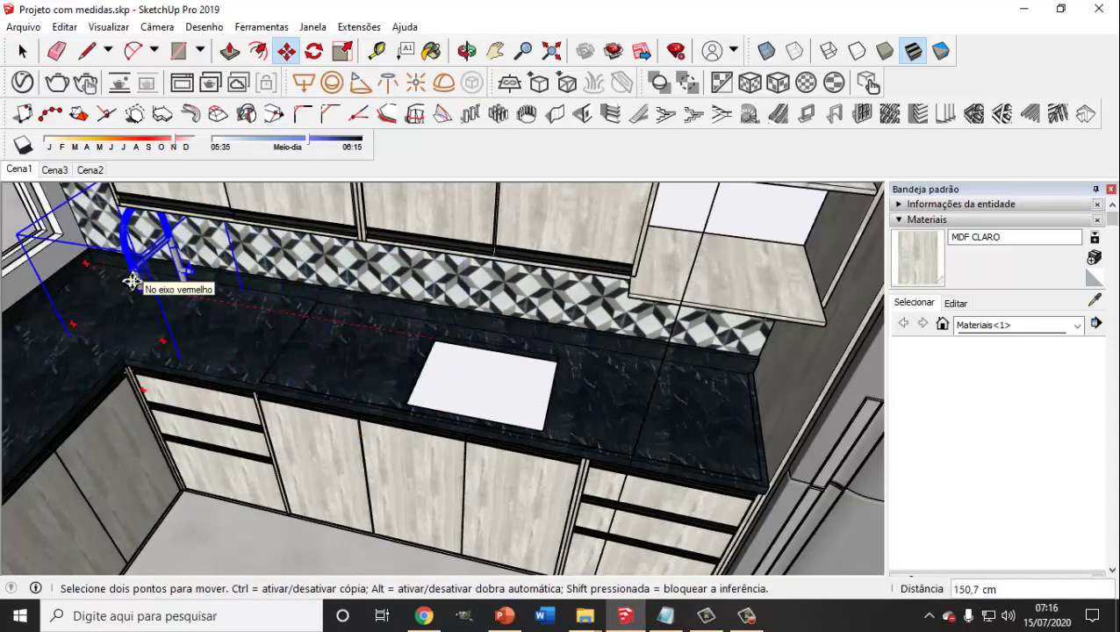
{"action": "left_click", "coordinate": [125, 279]}
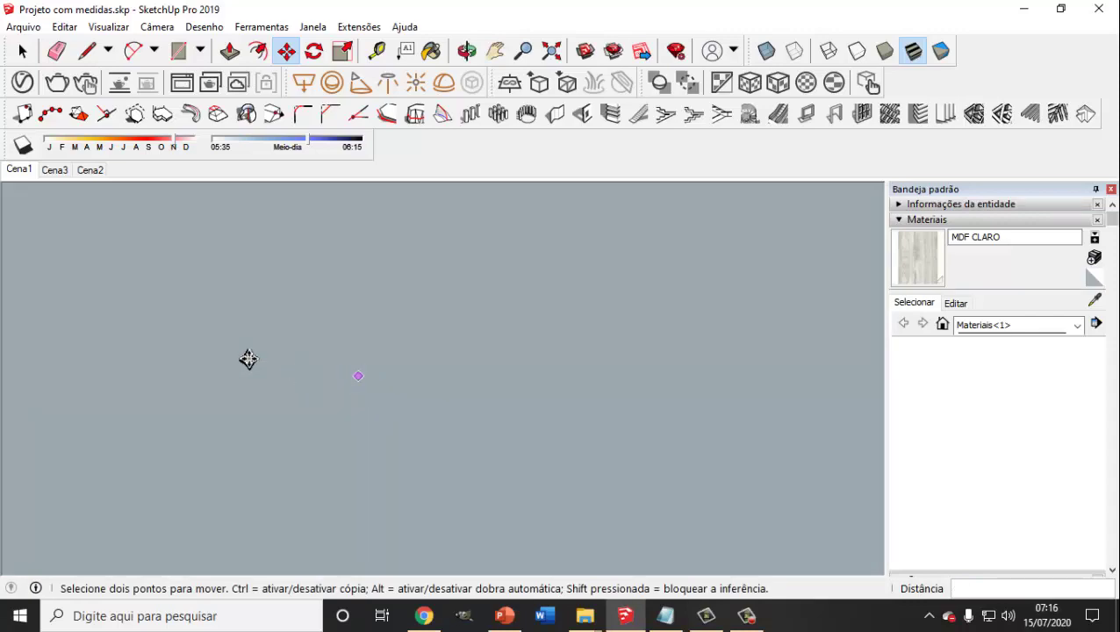
- Return to the Cena1 scene and orbit to a higher view of the sink counter
{"action": "left_click", "coordinate": [20, 171]}
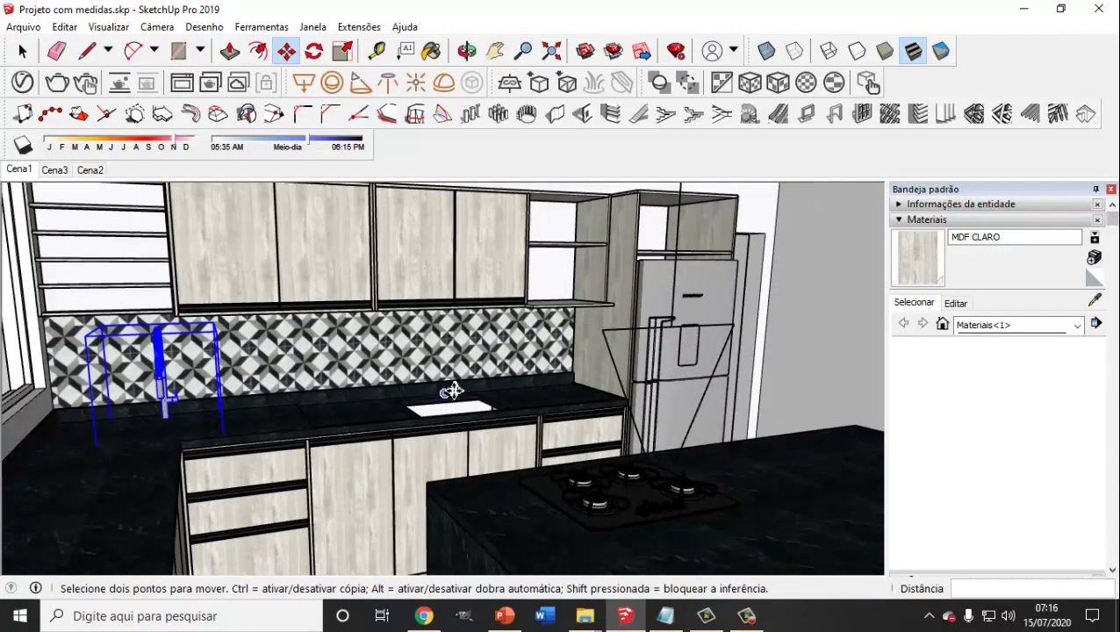
{"action": "middle_click_drag", "start_coordinate": [452, 389], "coordinate": [445, 411]}
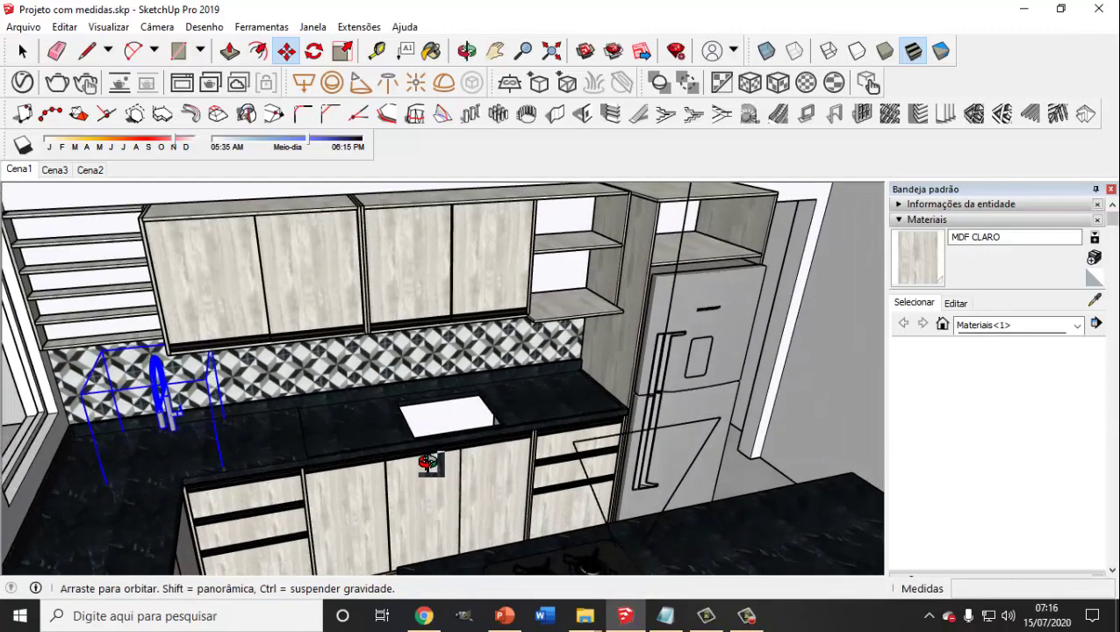
{"action": "scroll", "coordinate": [445, 411], "scroll_direction": "up", "scroll_amount": 3}
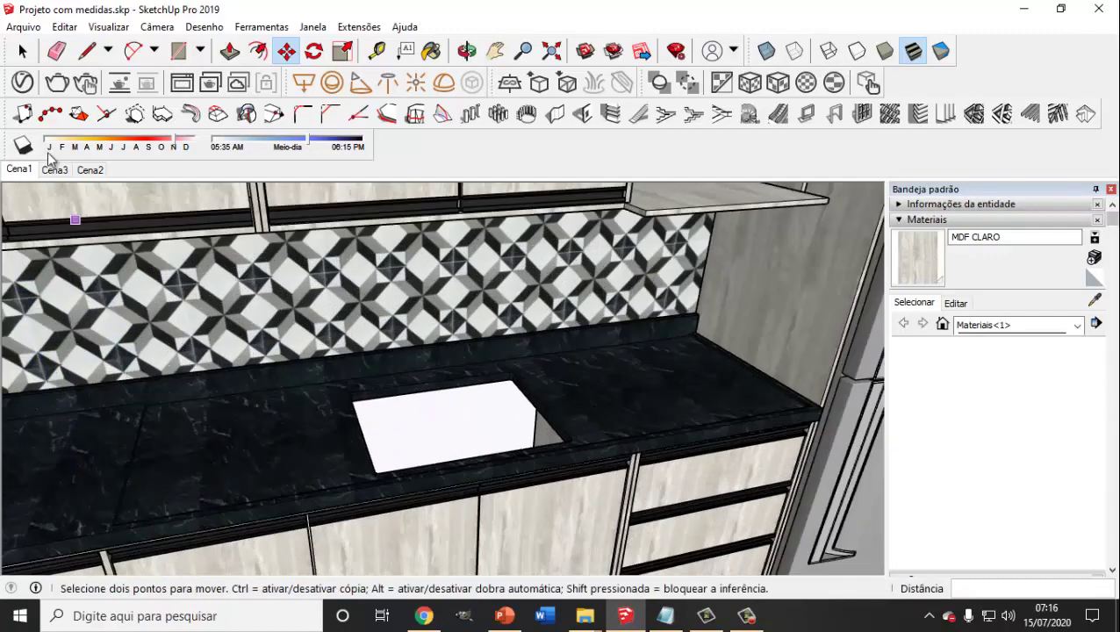
{"action": "left_click", "coordinate": [22, 50]}
- Draw a rectangle from the countertop out to its right end beside the refrigerator
{"action": "left_click", "coordinate": [178, 50]}
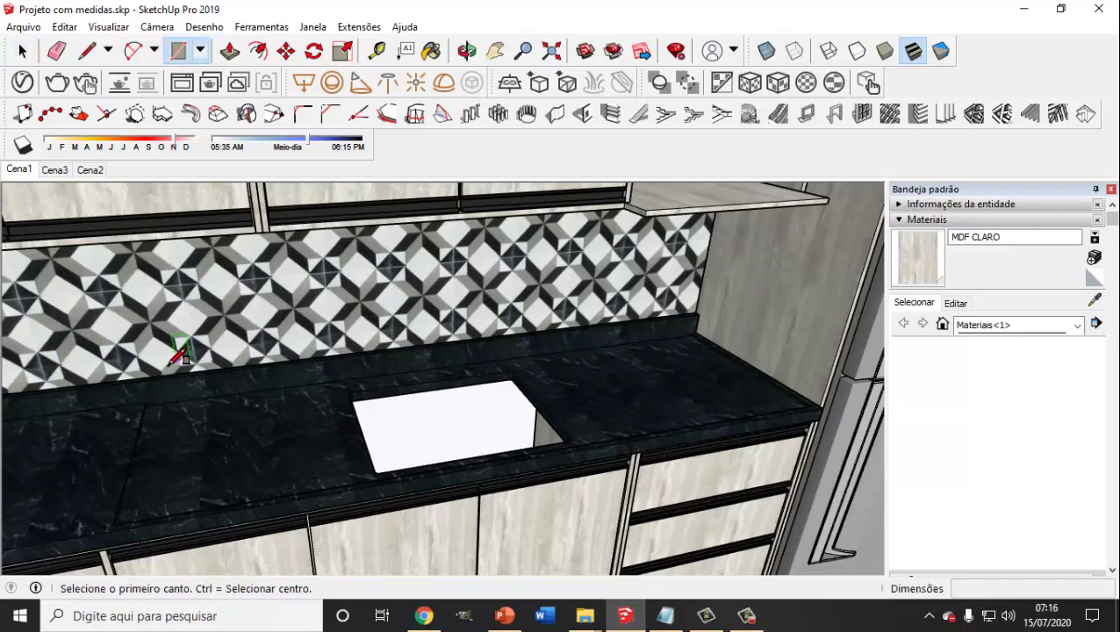
{"action": "scroll", "coordinate": [162, 412], "scroll_direction": "up", "scroll_amount": 2}
{"action": "left_click", "coordinate": [140, 397]}
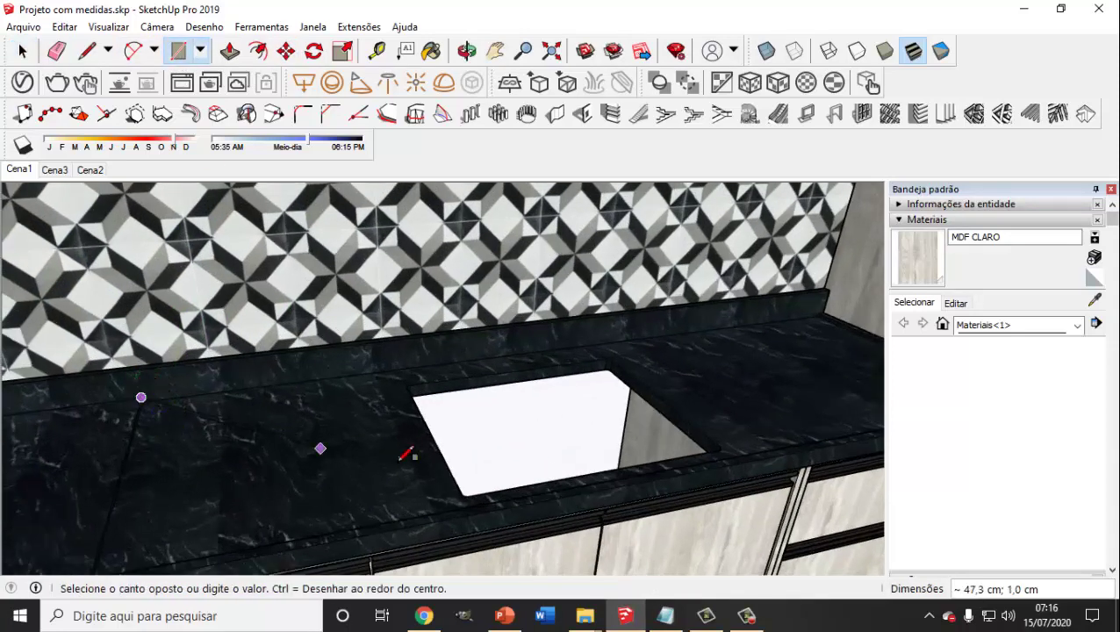
{"action": "scroll", "coordinate": [463, 457], "scroll_direction": "down", "scroll_amount": 2}
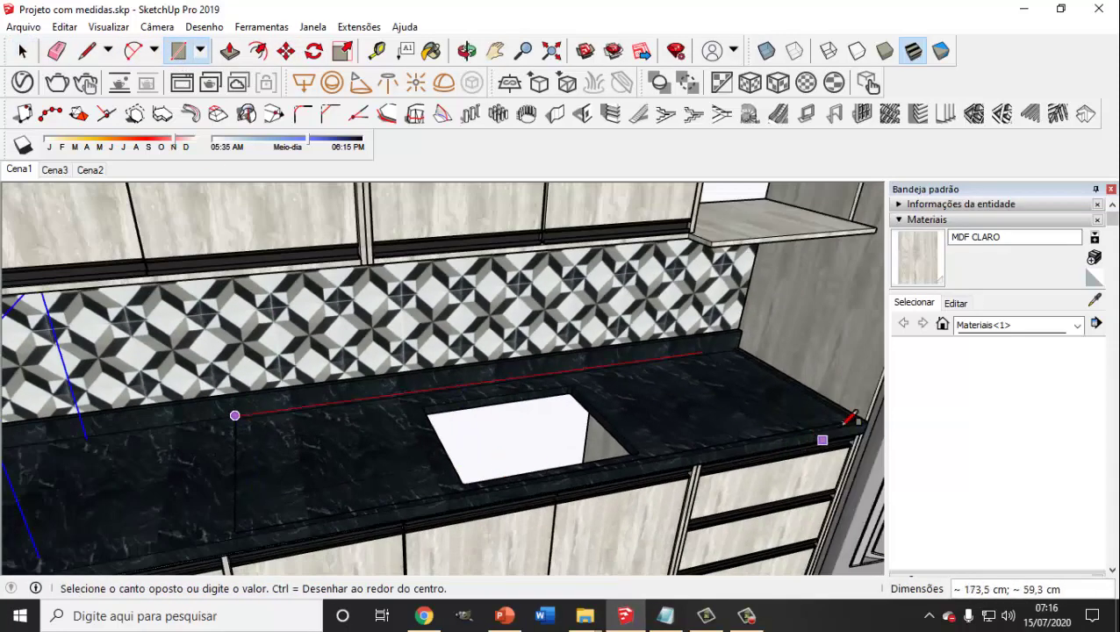
{"action": "scroll", "coordinate": [842, 431], "scroll_direction": "up", "scroll_amount": 3}
{"action": "scroll", "coordinate": [858, 416], "scroll_direction": "up", "scroll_amount": 2}
{"action": "middle_click_drag", "start_coordinate": [834, 419], "coordinate": [638, 445]}
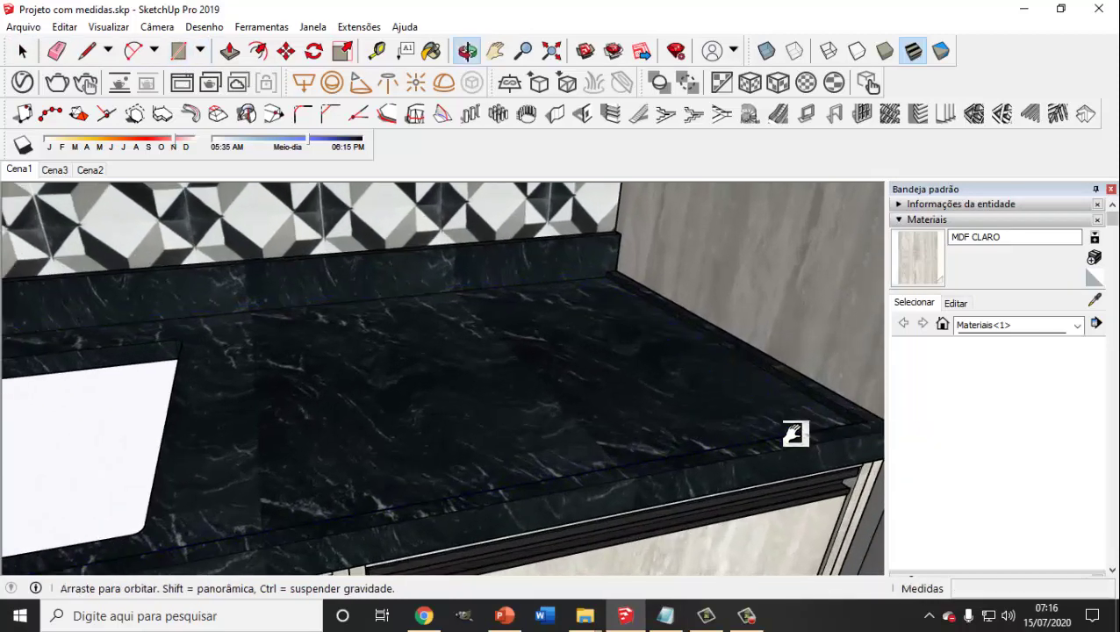
{"action": "left_click", "coordinate": [681, 451]}
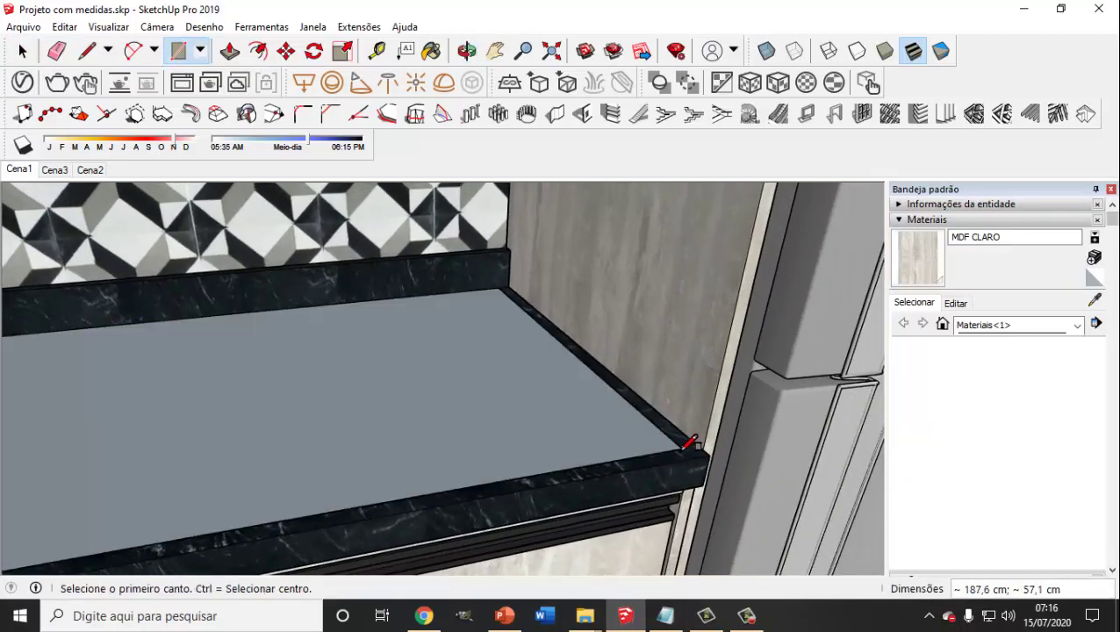
{"action": "key", "text": "space"}
{"action": "scroll", "coordinate": [521, 442], "scroll_direction": "down", "scroll_amount": 2}
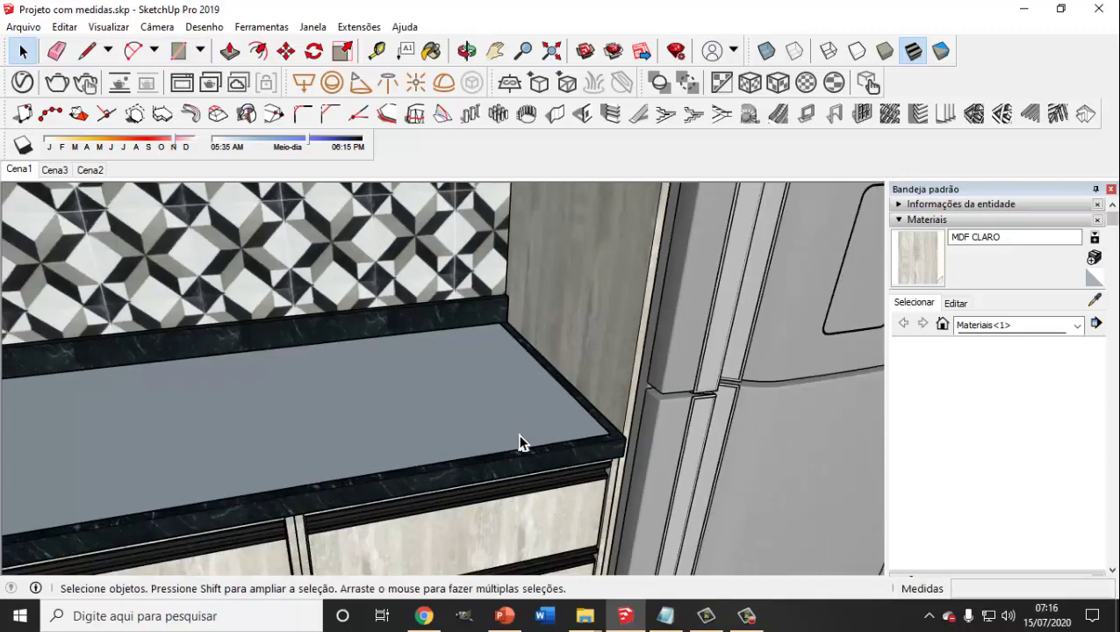
{"action": "scroll", "coordinate": [514, 452], "scroll_direction": "down", "scroll_amount": 2}
{"action": "scroll", "coordinate": [512, 445], "scroll_direction": "down", "scroll_amount": 2}
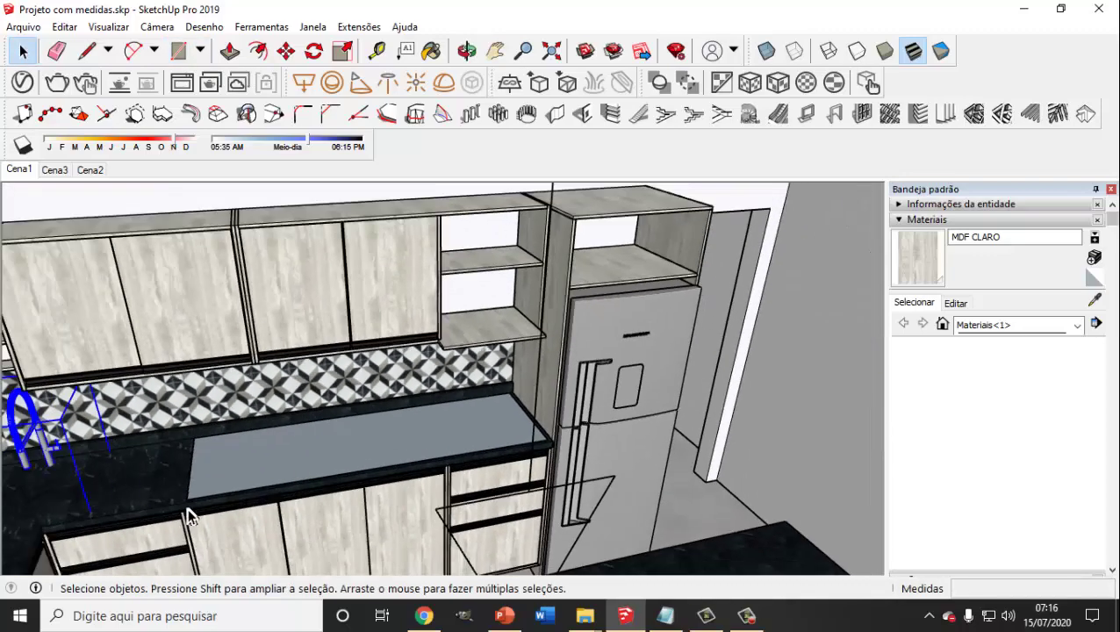
- Orbit and zoom around the kitchen counter
{"action": "mouse_move", "coordinate": [187, 513]}
{"action": "middle_mouse_down", "text": "shift"}
{"action": "mouse_move", "coordinate": [340, 441]}
{"action": "mouse_move", "coordinate": [412, 457]}
{"action": "mouse_move", "coordinate": [156, 420]}
{"action": "mouse_move", "coordinate": [309, 388]}
{"action": "mouse_move", "coordinate": [195, 404]}
{"action": "mouse_move", "coordinate": [150, 430]}
{"action": "mouse_move", "coordinate": [298, 395]}
{"action": "middle_mouse_up", "text": "shift"}
{"action": "scroll", "coordinate": [155, 419], "scroll_direction": "up", "scroll_amount": 2}
{"action": "scroll", "coordinate": [452, 345], "scroll_direction": "up", "scroll_amount": 1}
{"action": "scroll", "coordinate": [457, 351], "scroll_direction": "up", "scroll_amount": 2}
{"action": "scroll", "coordinate": [468, 351], "scroll_direction": "up", "scroll_amount": 2}
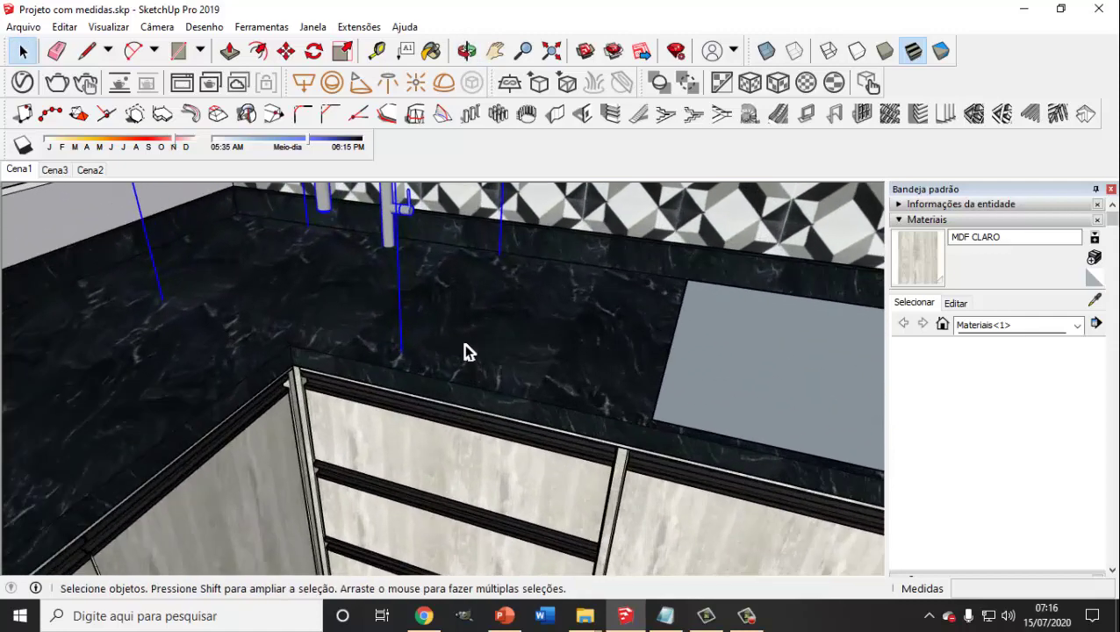
{"action": "scroll", "coordinate": [470, 347], "scroll_direction": "down", "scroll_amount": 2}
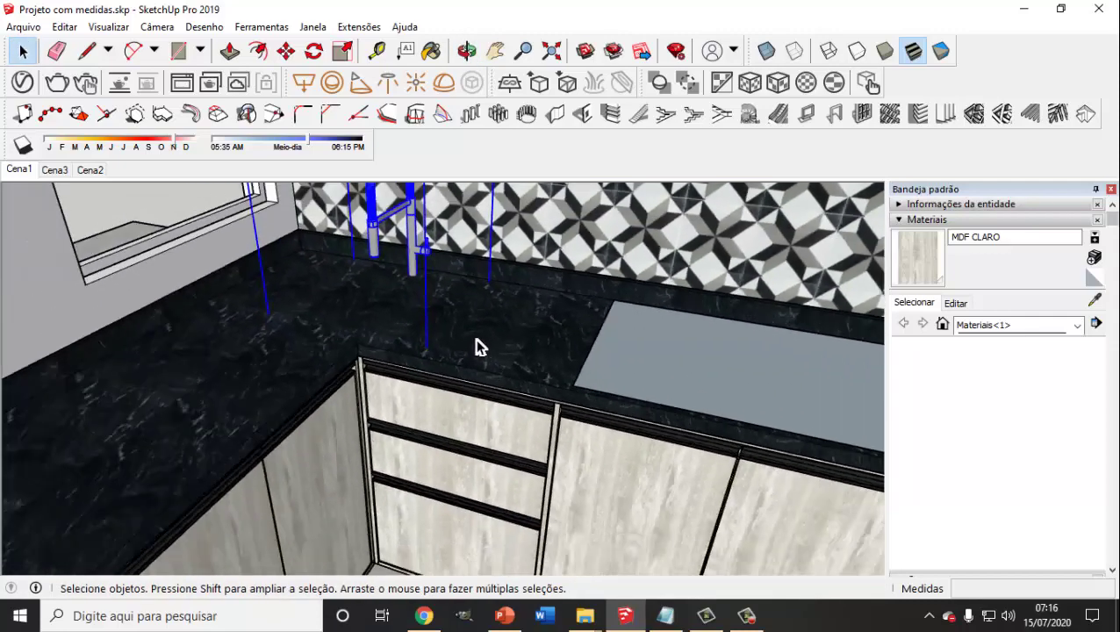
{"action": "scroll", "coordinate": [478, 347], "scroll_direction": "down", "scroll_amount": 2}
{"action": "scroll", "coordinate": [395, 351], "scroll_direction": "down", "scroll_amount": 2}
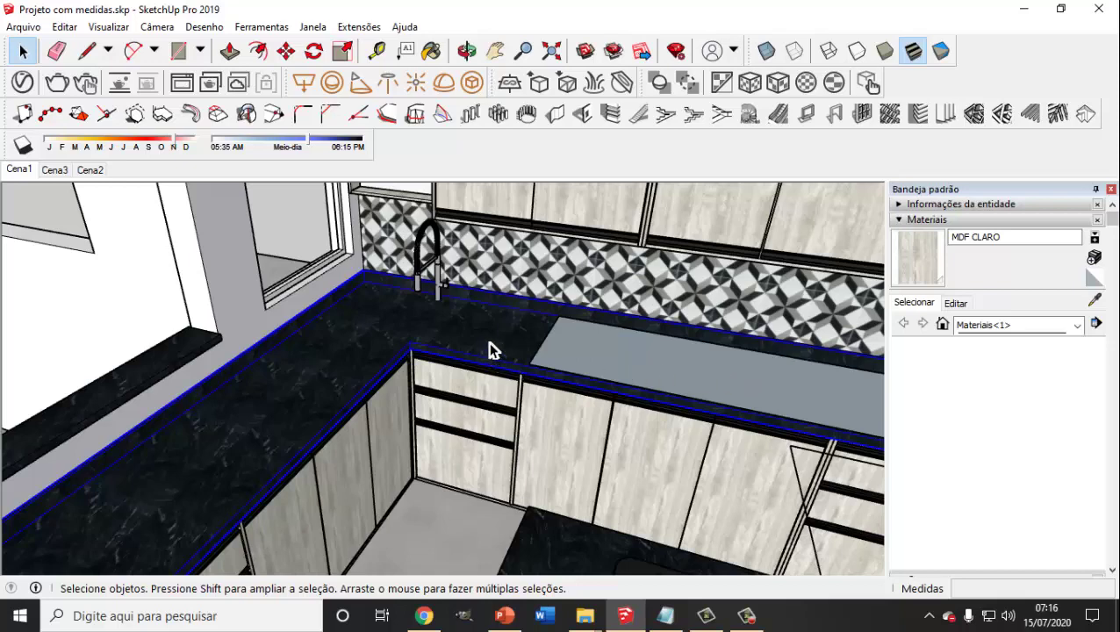
- Clear the selection, show surfaces untextured, and orbit to the L-shaped countertop corner
{"action": "key", "text": "Page_Down"}
{"action": "mouse_move", "coordinate": [589, 410]}
{"action": "middle_mouse_down"}
{"action": "mouse_move", "coordinate": [395, 449]}
{"action": "mouse_move", "coordinate": [456, 439]}
{"action": "middle_mouse_up"}
{"action": "mouse_move", "coordinate": [295, 393]}
{"action": "middle_mouse_down"}
{"action": "mouse_move", "coordinate": [462, 392]}
{"action": "mouse_move", "coordinate": [445, 320]}
{"action": "middle_mouse_up"}
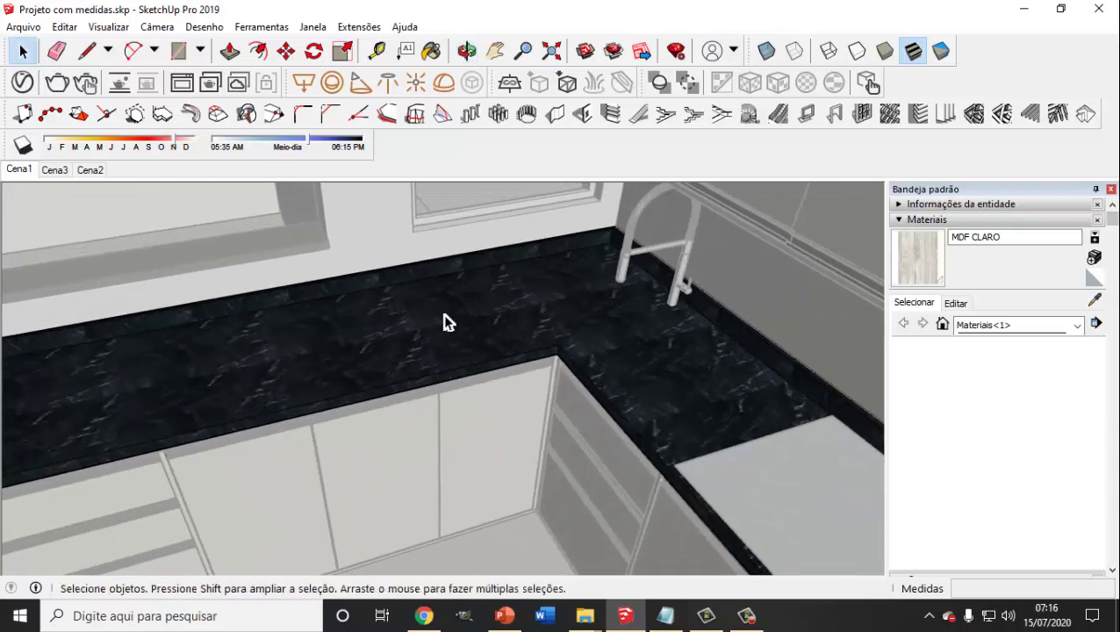
{"action": "scroll", "coordinate": [445, 319], "scroll_direction": "up", "scroll_amount": 2}
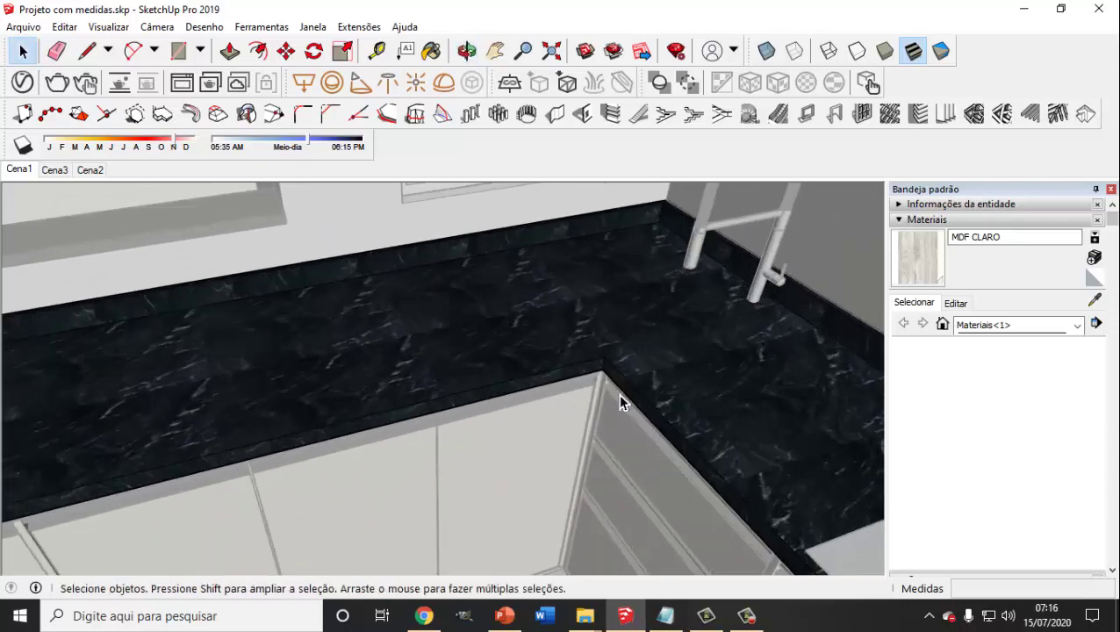
{"action": "mouse_move", "coordinate": [622, 401]}
{"action": "middle_mouse_down"}
{"action": "mouse_move", "coordinate": [498, 379]}
{"action": "mouse_move", "coordinate": [424, 324]}
{"action": "mouse_move", "coordinate": [627, 407]}
{"action": "mouse_move", "coordinate": [386, 319]}
{"action": "middle_mouse_up"}
{"action": "scroll", "coordinate": [390, 321], "scroll_direction": "down", "scroll_amount": 1}
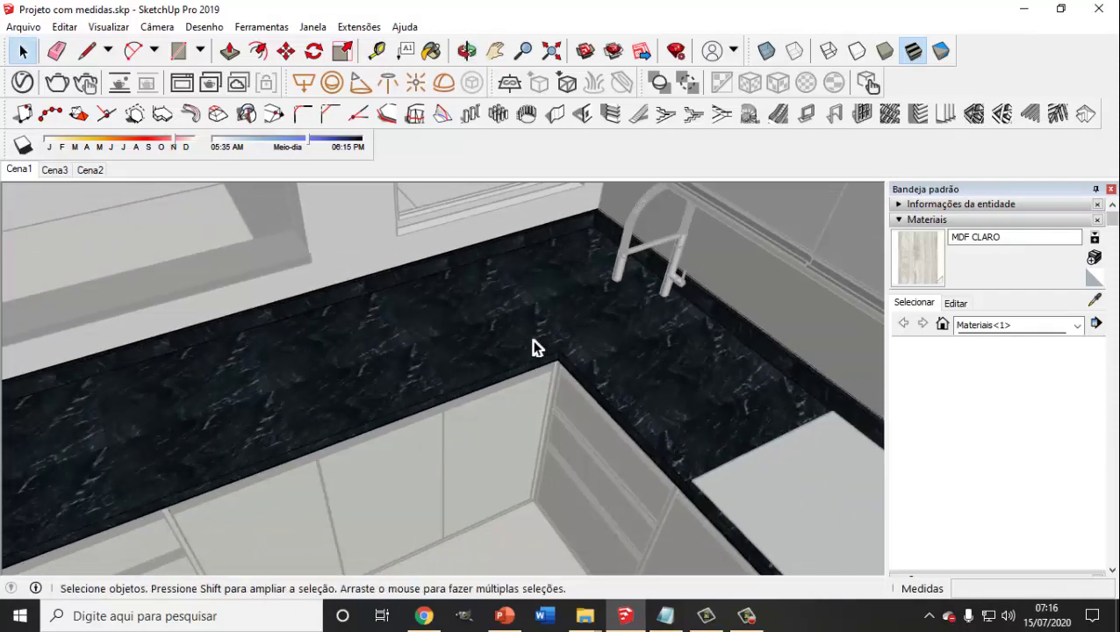
- Draw a 164,6 × 45,6 cm rectangle from the corner counter's front edge to the faucet
{"action": "left_click", "coordinate": [356, 351]}
{"action": "left_click", "coordinate": [178, 50]}
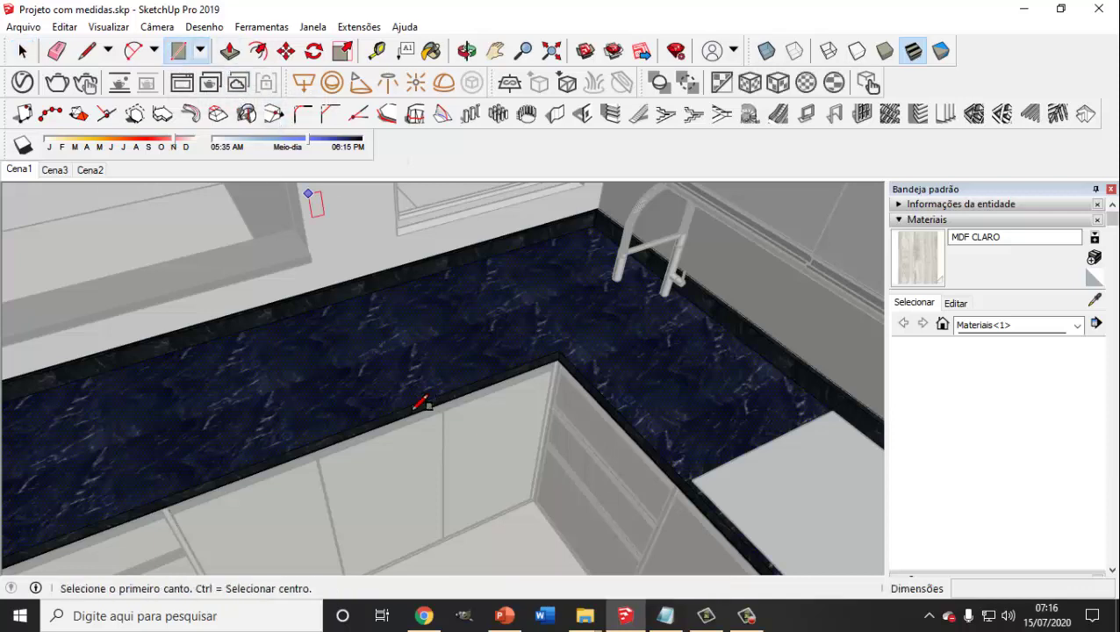
{"action": "scroll", "coordinate": [342, 386], "scroll_direction": "down", "scroll_amount": 1}
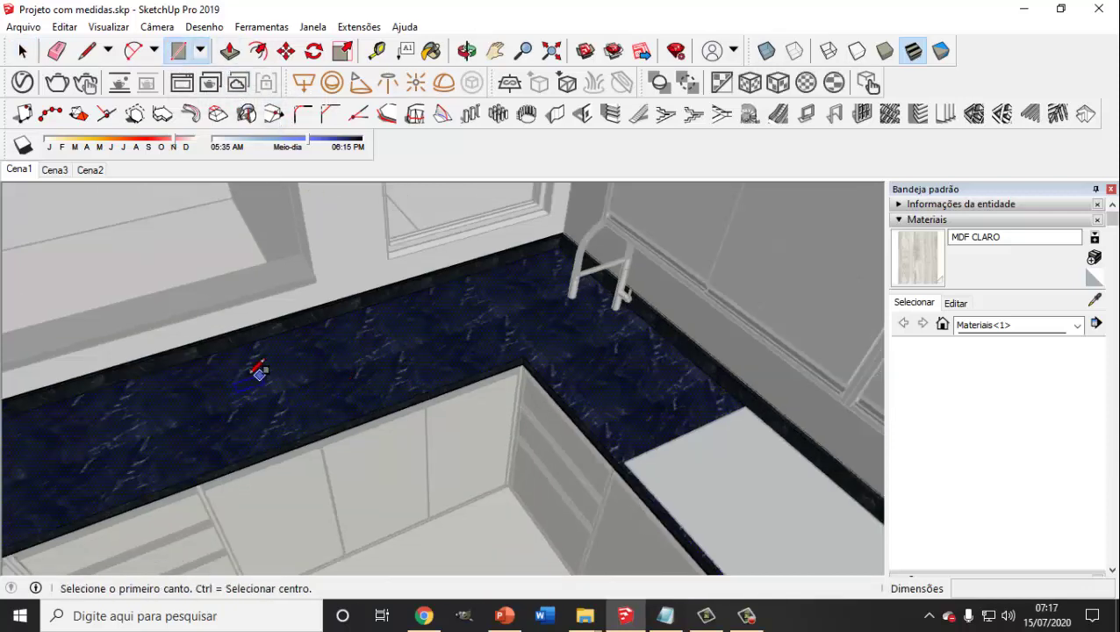
{"action": "left_click", "coordinate": [190, 374]}
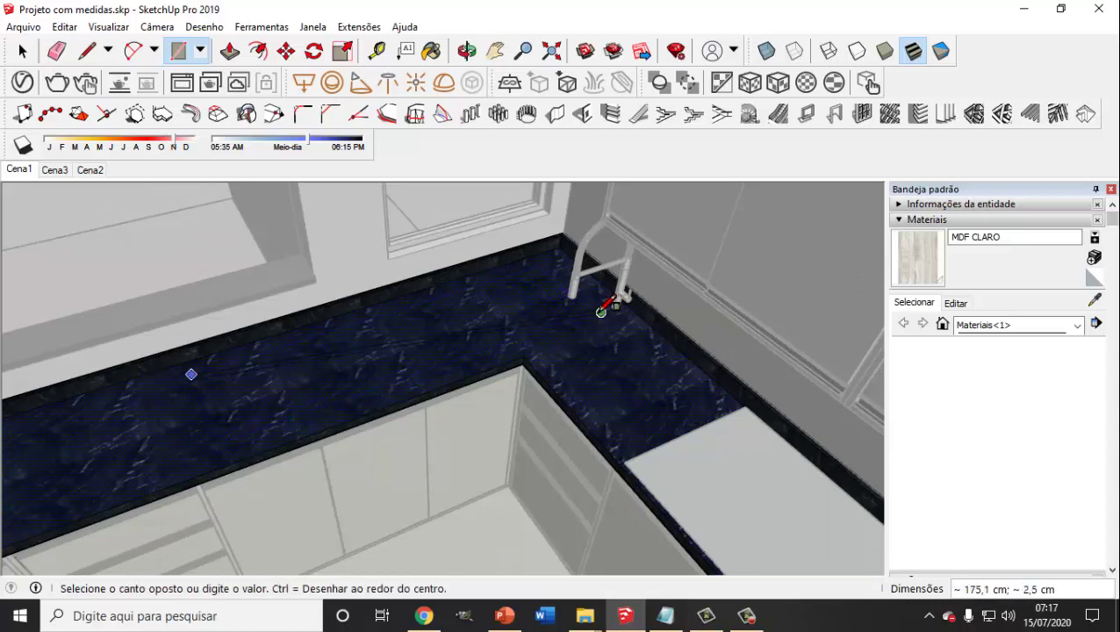
{"action": "scroll", "coordinate": [600, 325], "scroll_direction": "up", "scroll_amount": 2}
{"action": "scroll", "coordinate": [580, 280], "scroll_direction": "up", "scroll_amount": 1}
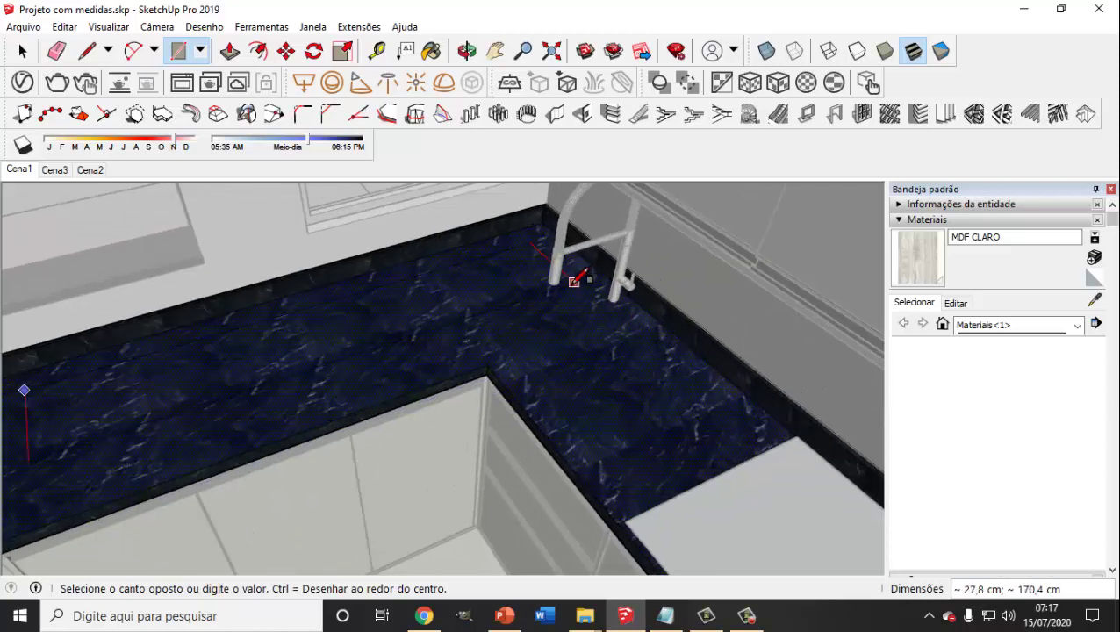
{"action": "scroll", "coordinate": [575, 287], "scroll_direction": "up", "scroll_amount": 1}
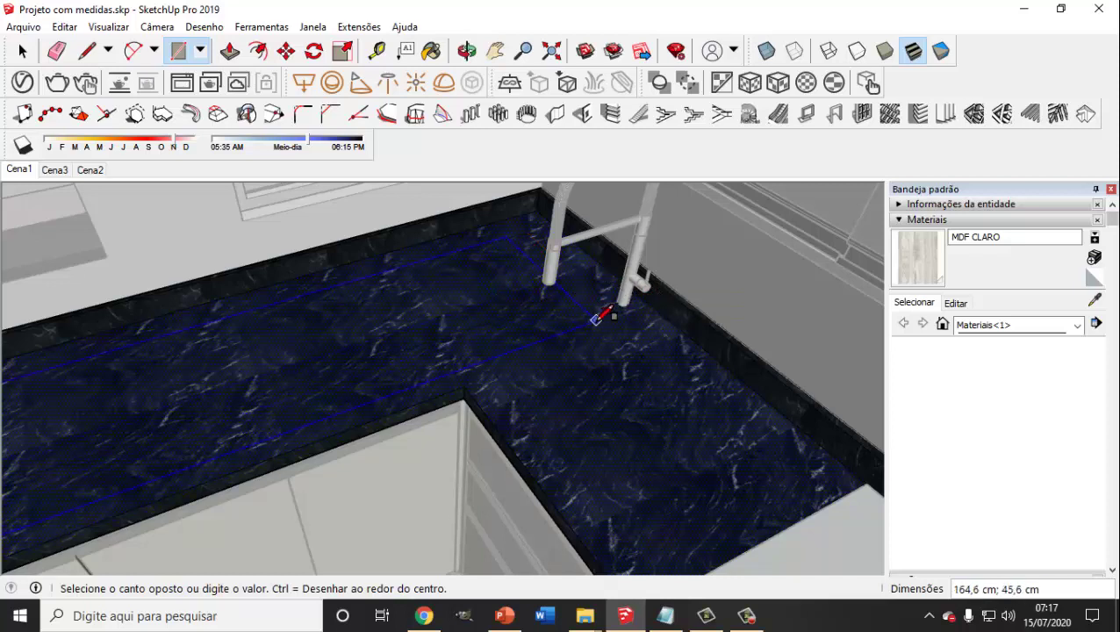
{"action": "left_click", "coordinate": [596, 319]}
{"action": "left_click", "coordinate": [23, 50]}
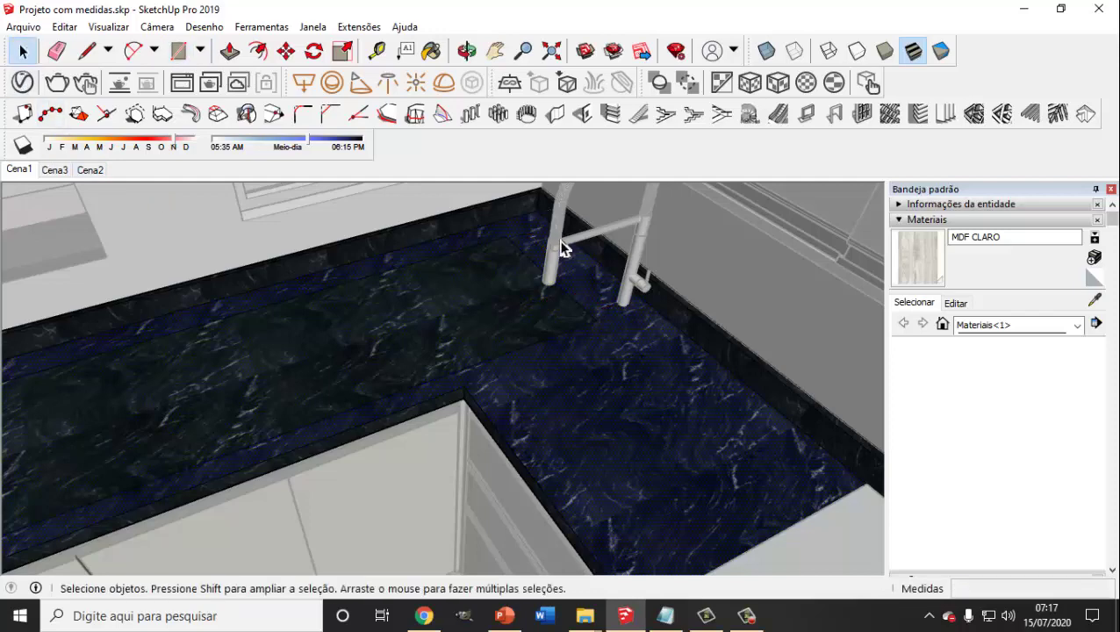
- Move the element so it snaps onto the faucet leg
{"action": "scroll", "coordinate": [562, 248], "scroll_direction": "up", "scroll_amount": 3}
{"action": "scroll", "coordinate": [570, 353], "scroll_direction": "up", "scroll_amount": 3}
{"action": "scroll", "coordinate": [589, 368], "scroll_direction": "down", "scroll_amount": 3}
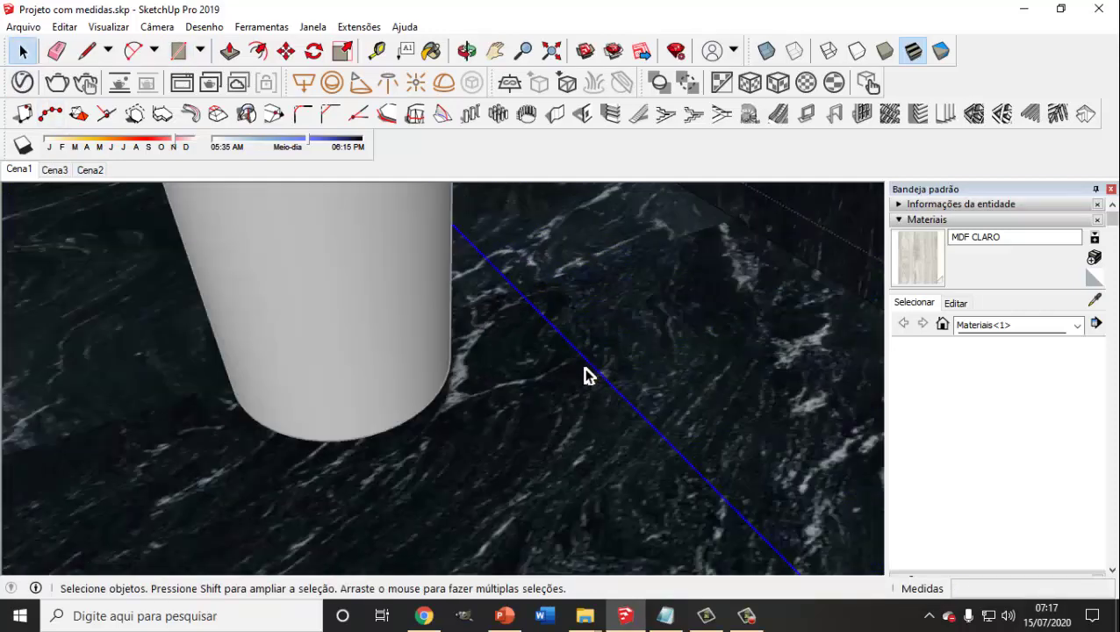
{"action": "scroll", "coordinate": [597, 377], "scroll_direction": "down", "scroll_amount": 2}
{"action": "scroll", "coordinate": [614, 395], "scroll_direction": "down", "scroll_amount": 2}
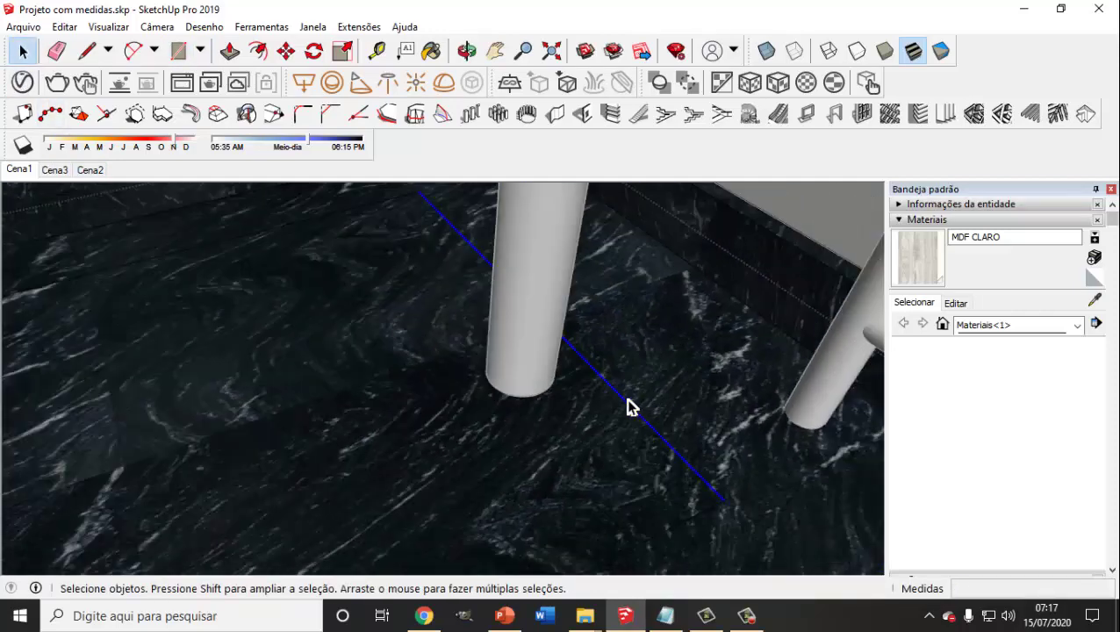
{"action": "left_click", "coordinate": [286, 51]}
{"action": "left_click", "coordinate": [719, 501]}
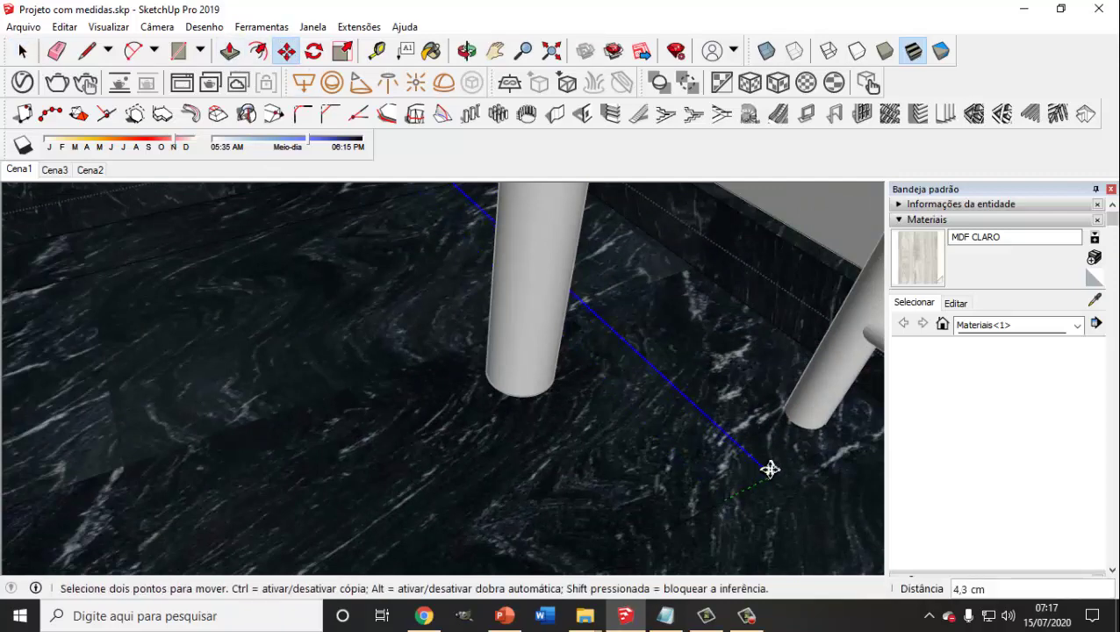
{"action": "left_click", "coordinate": [832, 442]}
{"action": "scroll", "coordinate": [745, 457], "scroll_direction": "down", "scroll_amount": 2}
{"action": "scroll", "coordinate": [406, 376], "scroll_direction": "down", "scroll_amount": 2}
{"action": "scroll", "coordinate": [487, 419], "scroll_direction": "down", "scroll_amount": 2}
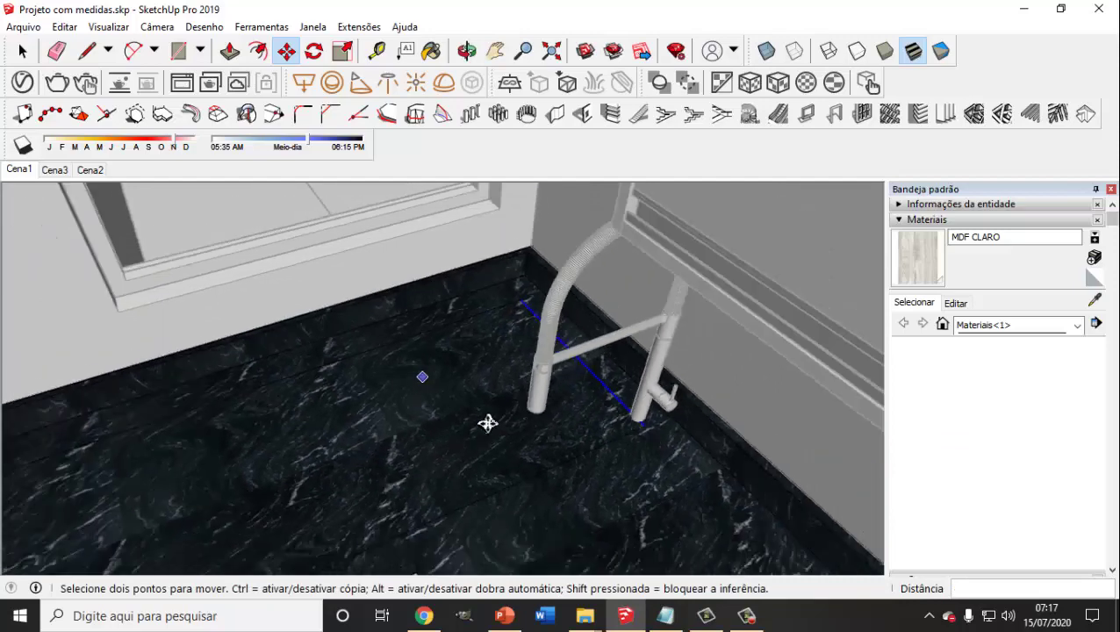
{"action": "scroll", "coordinate": [483, 504], "scroll_direction": "down", "scroll_amount": 1}
{"action": "scroll", "coordinate": [482, 505], "scroll_direction": "down", "scroll_amount": 2}
{"action": "key", "text": "space"}
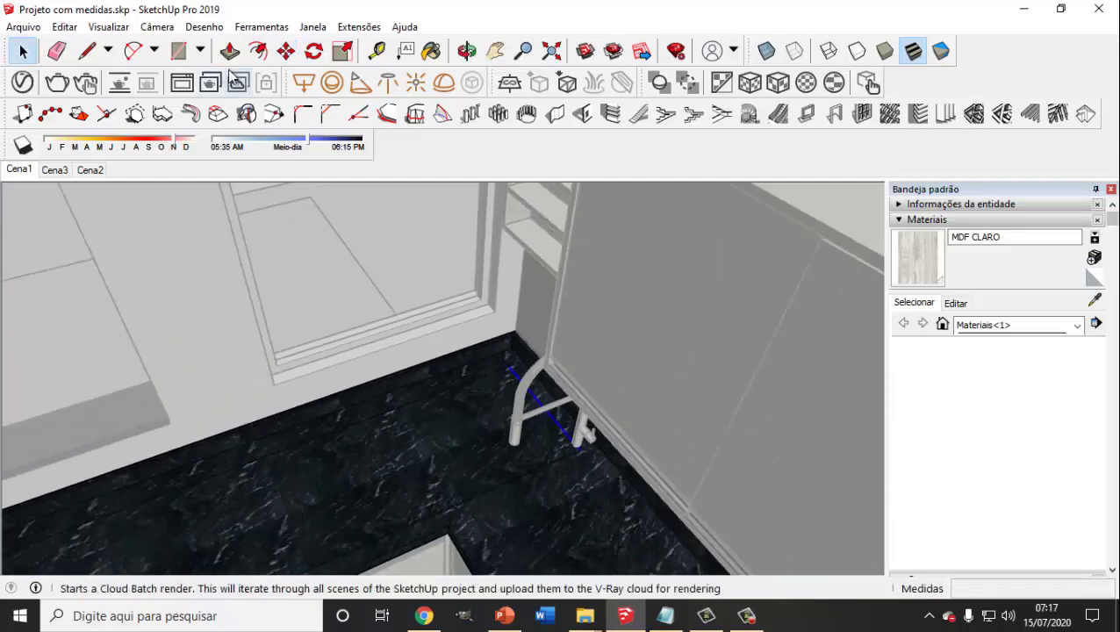
- Draw a roughly 21 cm edge at the countertop's inner corner
{"action": "left_click", "coordinate": [87, 50]}
{"action": "scroll", "coordinate": [500, 462], "scroll_direction": "up", "scroll_amount": 2}
{"action": "scroll", "coordinate": [432, 312], "scroll_direction": "up", "scroll_amount": 2}
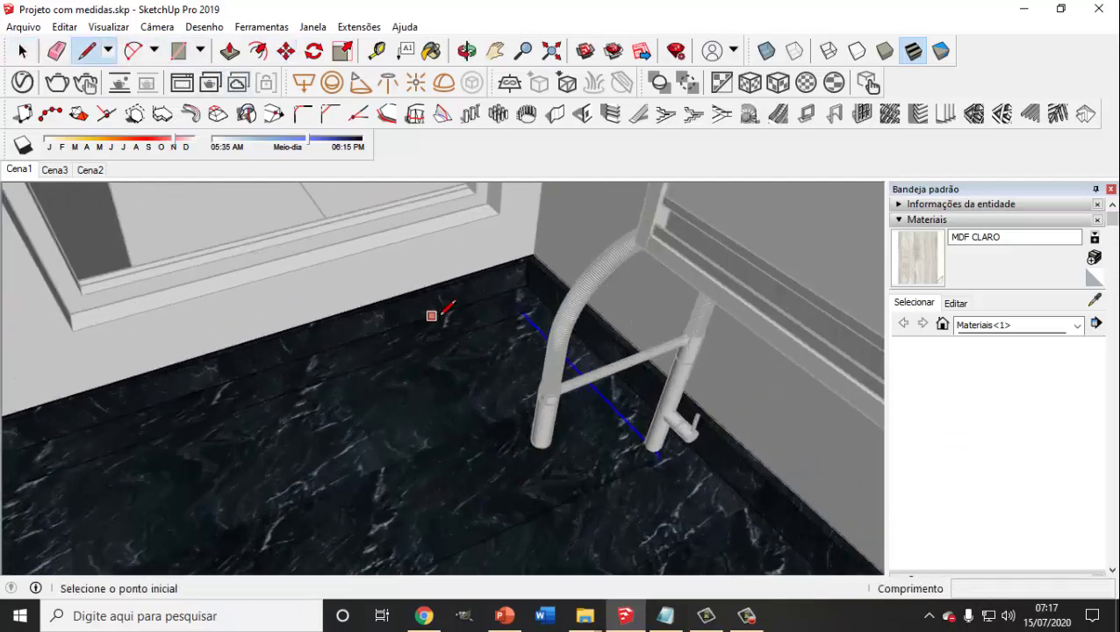
{"action": "scroll", "coordinate": [442, 345], "scroll_direction": "down", "scroll_amount": 1}
{"action": "scroll", "coordinate": [443, 350], "scroll_direction": "down", "scroll_amount": 2}
{"action": "scroll", "coordinate": [462, 530], "scroll_direction": "up", "scroll_amount": 2}
{"action": "scroll", "coordinate": [427, 425], "scroll_direction": "up", "scroll_amount": 2}
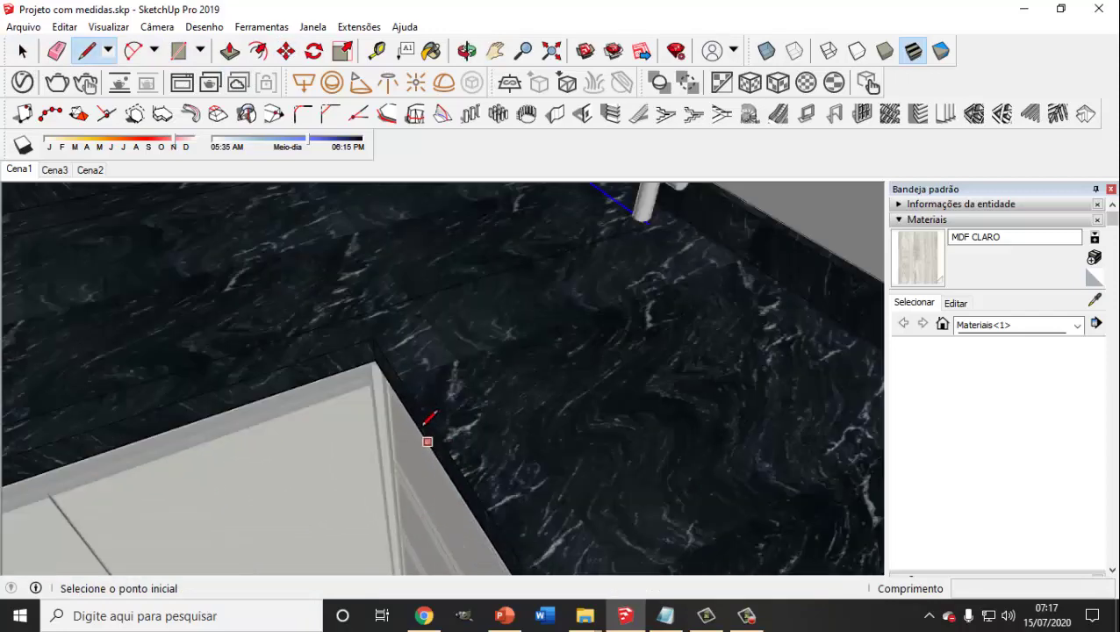
{"action": "scroll", "coordinate": [408, 307], "scroll_direction": "up", "scroll_amount": 2}
{"action": "left_click", "coordinate": [381, 283]}
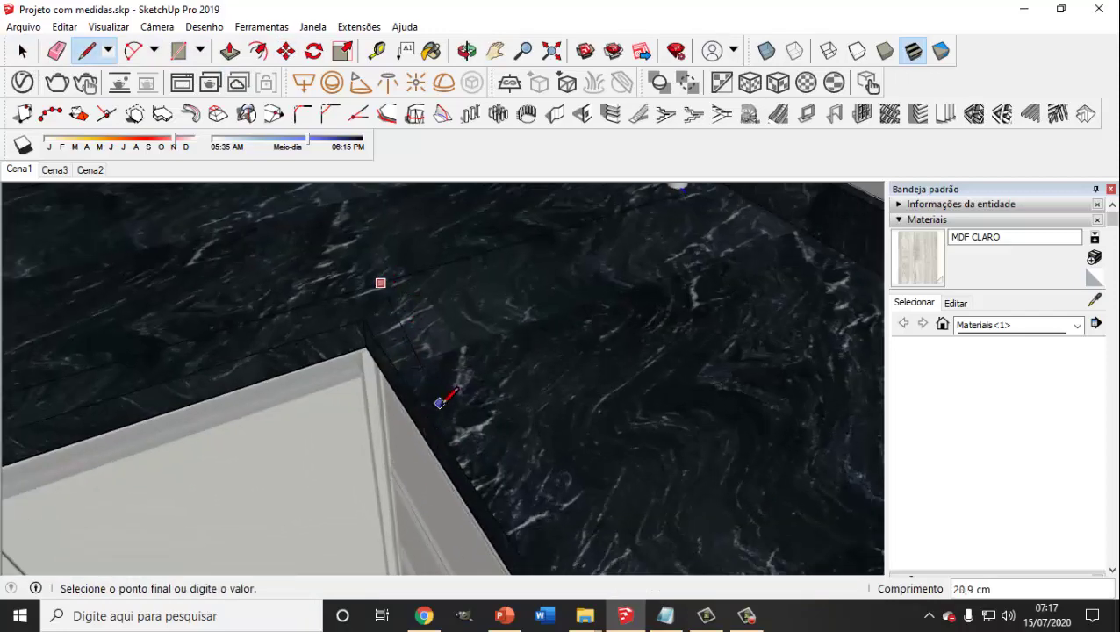
{"action": "scroll", "coordinate": [438, 402], "scroll_direction": "down", "scroll_amount": 2}
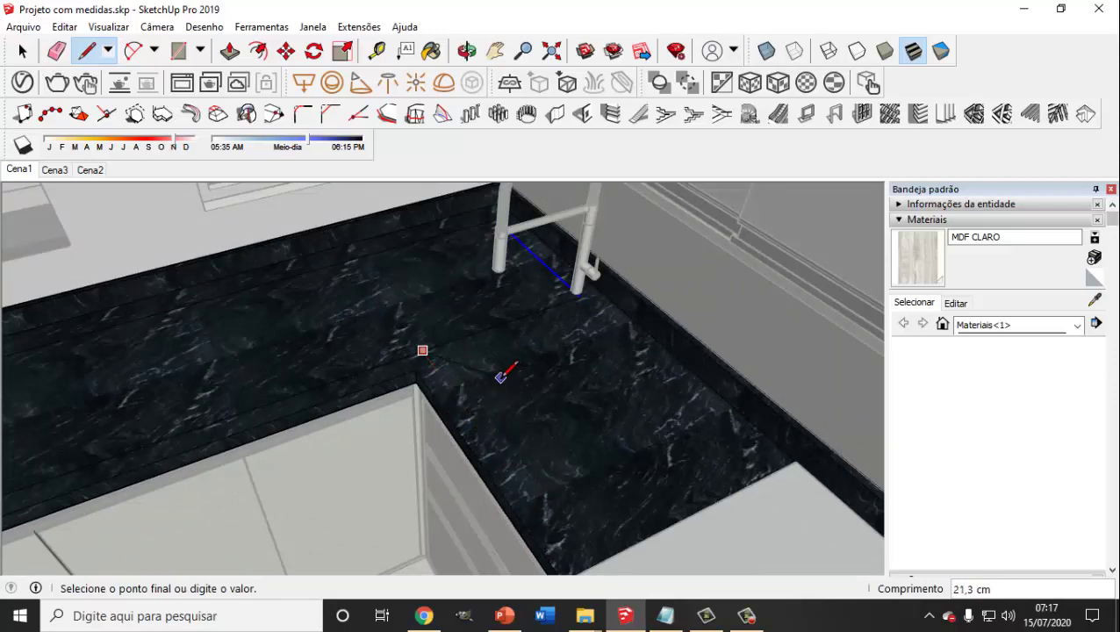
{"action": "left_click", "coordinate": [570, 290]}
{"action": "scroll", "coordinate": [584, 289], "scroll_direction": "down", "scroll_amount": 2}
{"action": "scroll", "coordinate": [537, 300], "scroll_direction": "down", "scroll_amount": 1}
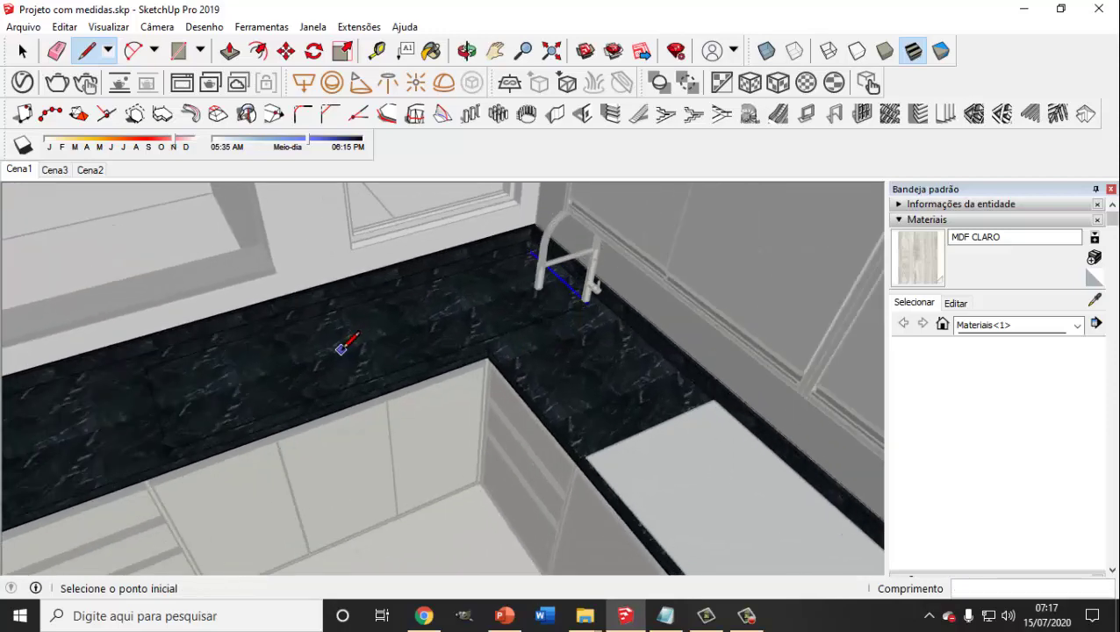
{"action": "scroll", "coordinate": [343, 349], "scroll_direction": "up", "scroll_amount": 2}
{"action": "scroll", "coordinate": [312, 395], "scroll_direction": "up", "scroll_amount": 2}
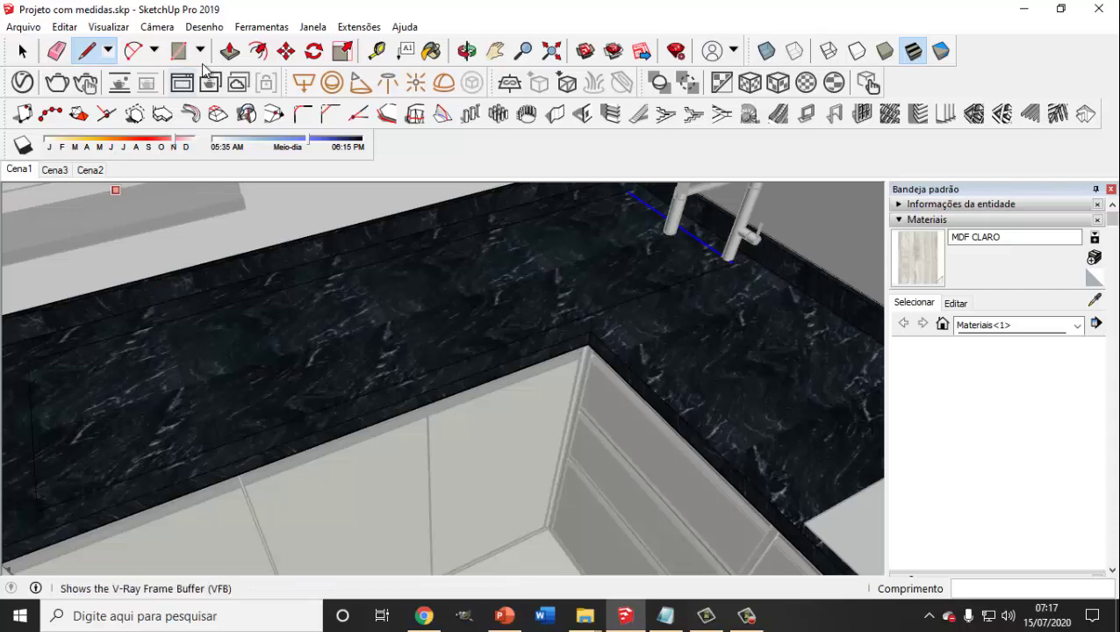
- Orbit around the countertop corner with the Move tool ready
{"action": "left_click", "coordinate": [19, 52]}
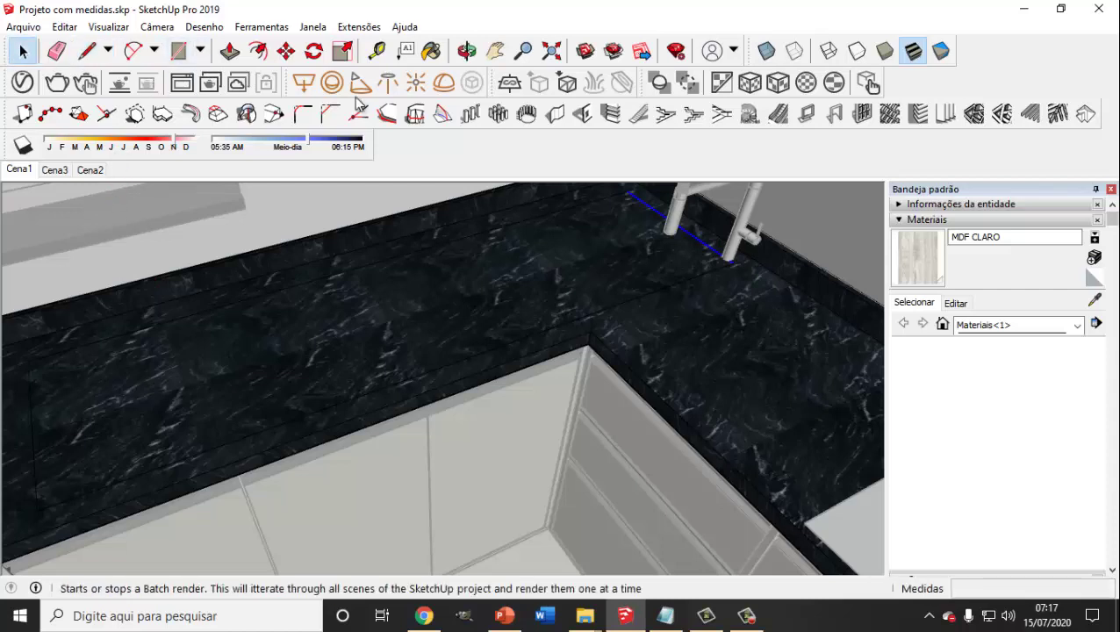
{"action": "left_click", "coordinate": [287, 51]}
{"action": "scroll", "coordinate": [401, 367], "scroll_direction": "up", "scroll_amount": 2}
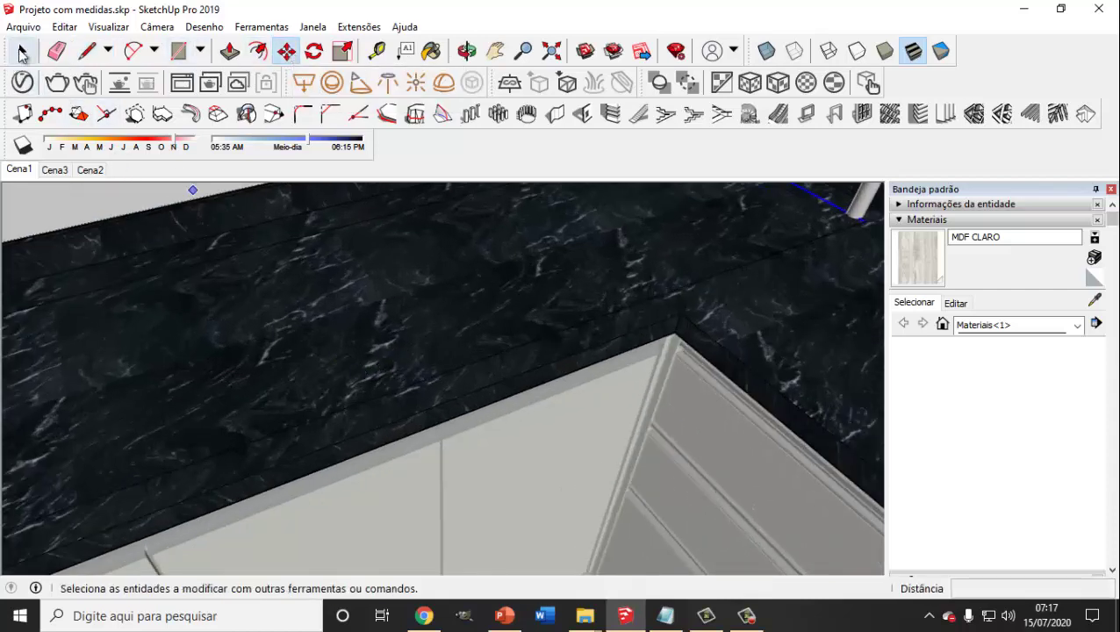
{"action": "left_click", "coordinate": [23, 51]}
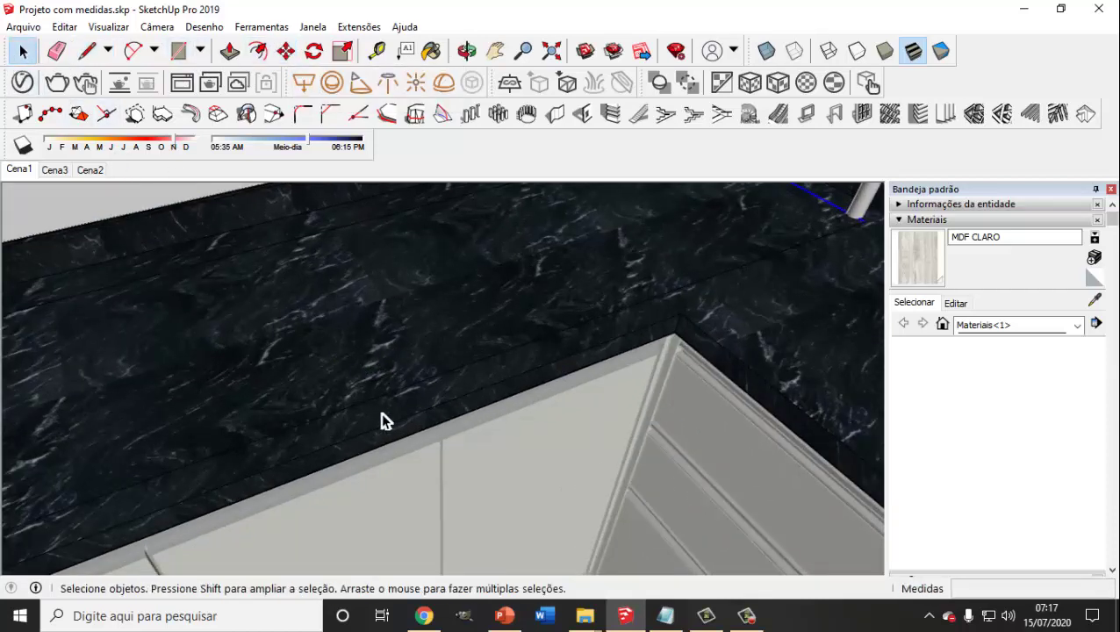
{"action": "left_click", "coordinate": [287, 51]}
{"action": "mouse_move", "coordinate": [450, 302]}
{"action": "middle_mouse_down"}
{"action": "mouse_move", "coordinate": [450, 357]}
{"action": "mouse_move", "coordinate": [386, 395]}
{"action": "middle_mouse_up"}
{"action": "scroll", "coordinate": [212, 494], "scroll_direction": "down", "scroll_amount": 3}
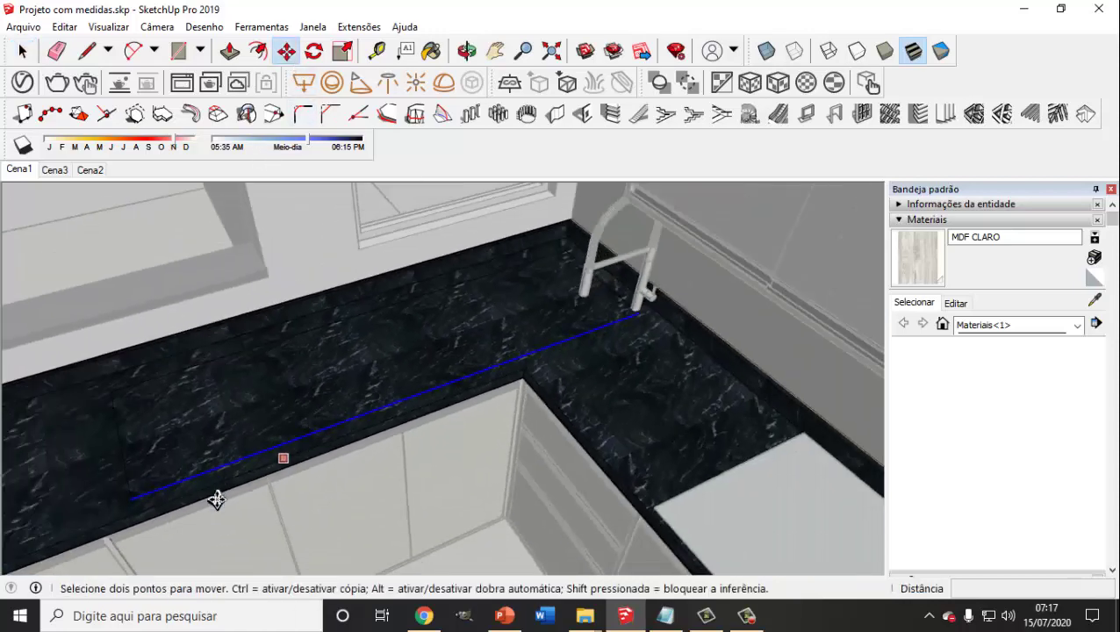
{"action": "scroll", "coordinate": [130, 507], "scroll_direction": "up", "scroll_amount": 3}
{"action": "scroll", "coordinate": [122, 490], "scroll_direction": "up", "scroll_amount": 2}
{"action": "scroll", "coordinate": [122, 490], "scroll_direction": "up", "scroll_amount": 1}
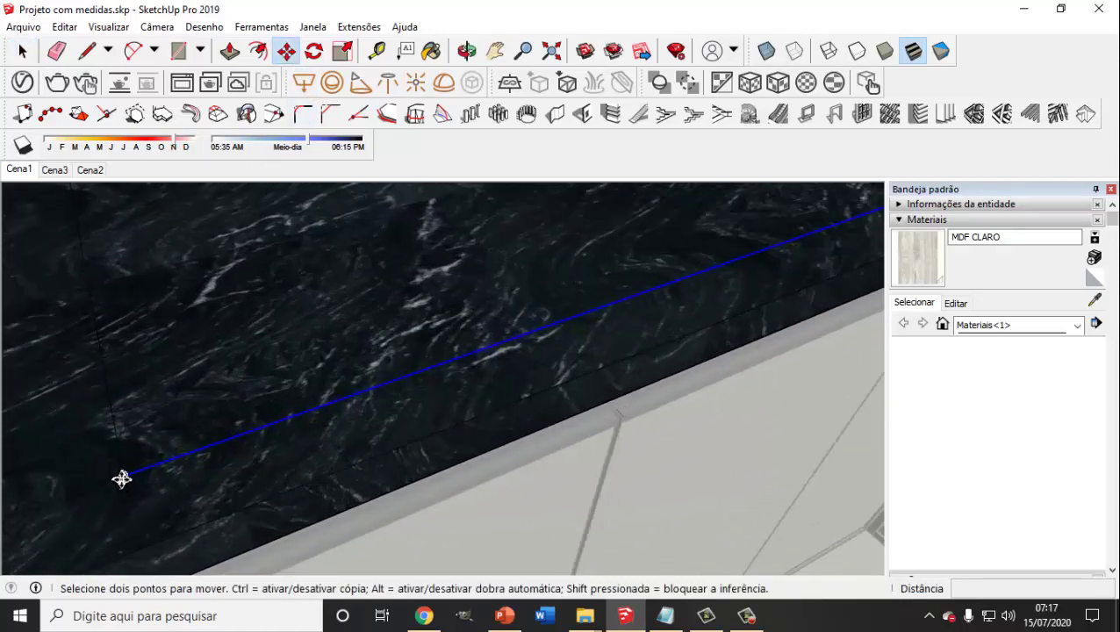
- Move the long countertop edge about 3,5 cm along the blue axis, then orbit to check
{"action": "left_click", "coordinate": [121, 486]}
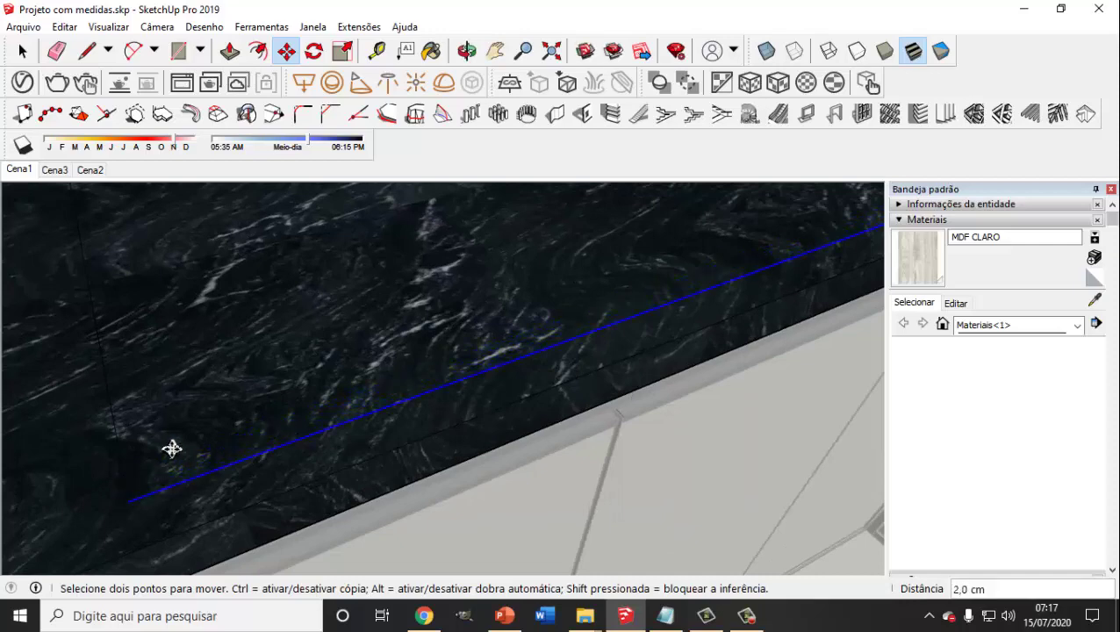
{"action": "scroll", "coordinate": [172, 450], "scroll_direction": "up", "scroll_amount": 2}
{"action": "scroll", "coordinate": [174, 451], "scroll_direction": "up", "scroll_amount": 2}
{"action": "scroll", "coordinate": [105, 240], "scroll_direction": "up", "scroll_amount": 2}
{"action": "scroll", "coordinate": [120, 274], "scroll_direction": "up", "scroll_amount": 2}
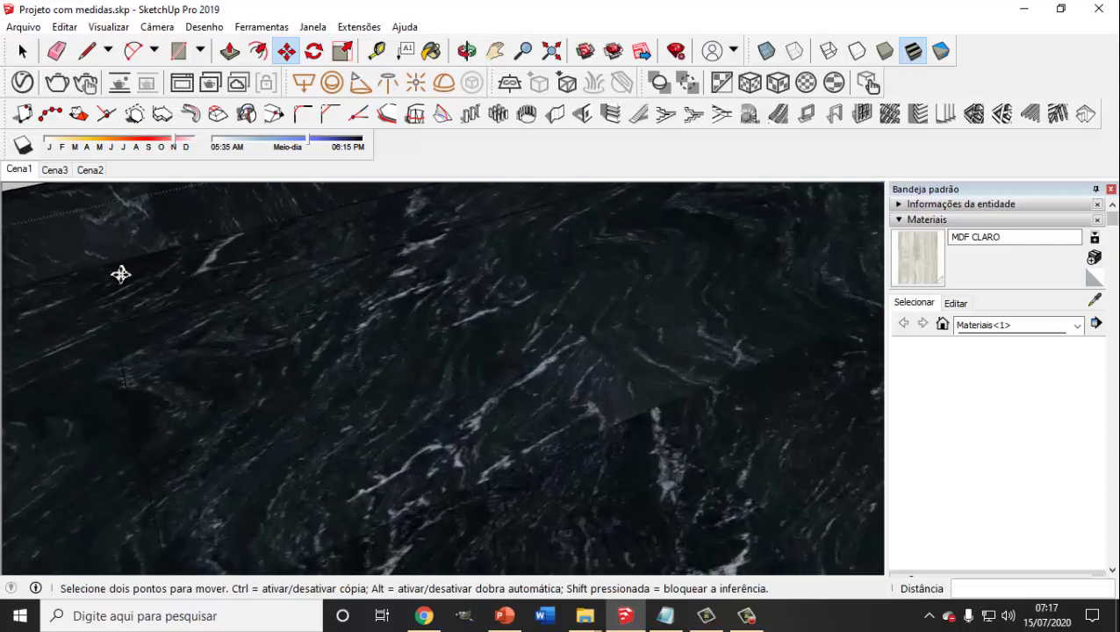
{"action": "scroll", "coordinate": [120, 274], "scroll_direction": "up", "scroll_amount": 2}
{"action": "left_click", "coordinate": [19, 50]}
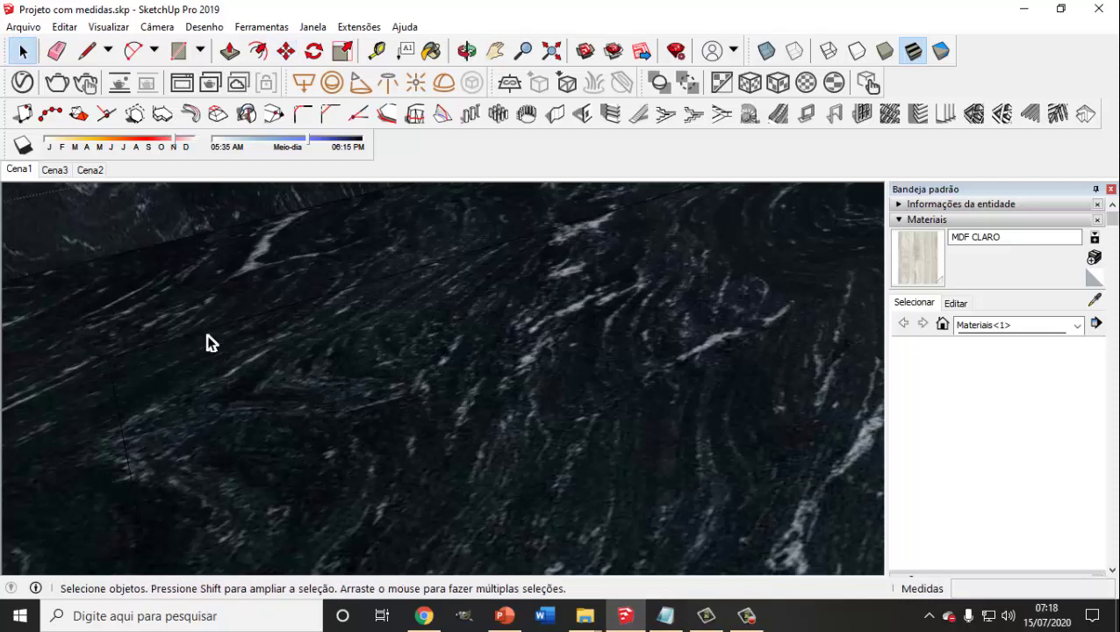
{"action": "left_click", "coordinate": [286, 50]}
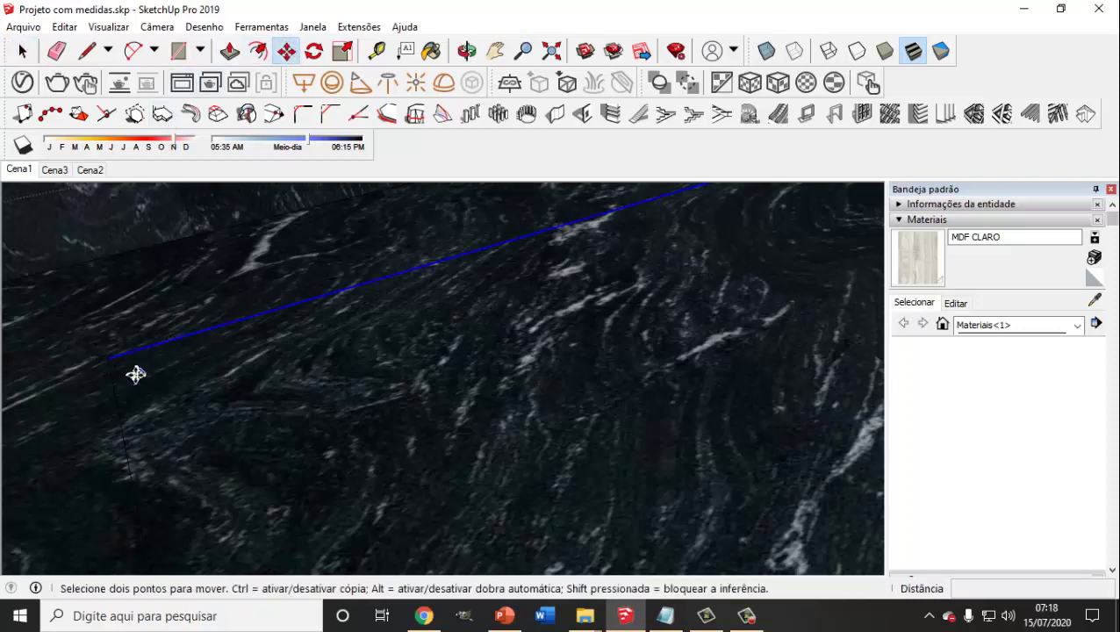
{"action": "left_click", "coordinate": [107, 363]}
{"action": "left_click", "coordinate": [102, 316]}
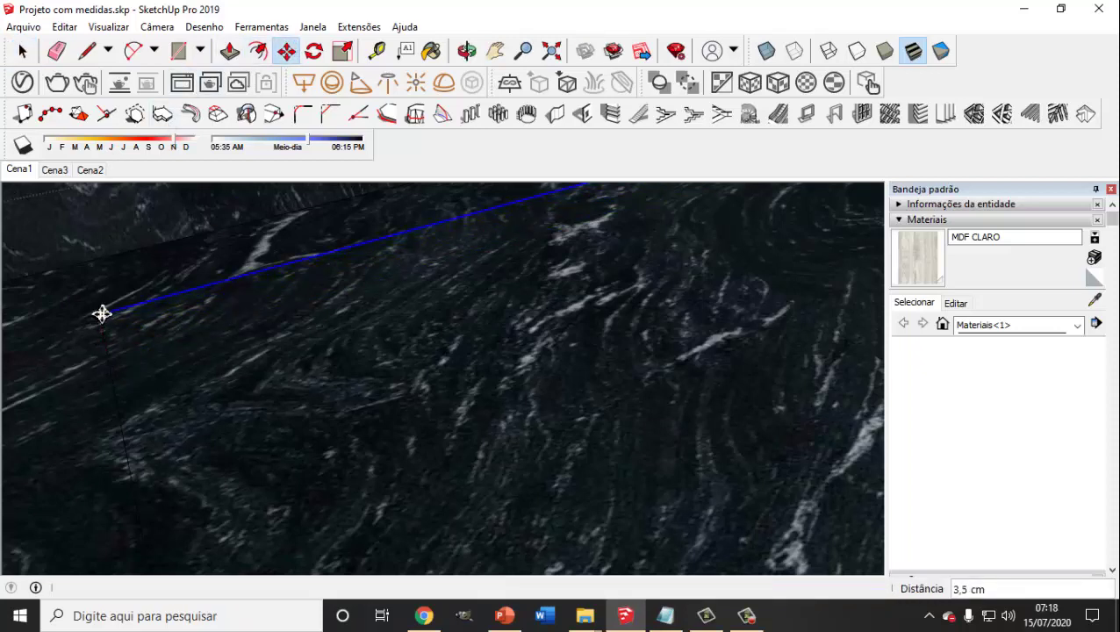
{"action": "left_click", "coordinate": [23, 51]}
{"action": "scroll", "coordinate": [225, 499], "scroll_direction": "down", "scroll_amount": 3}
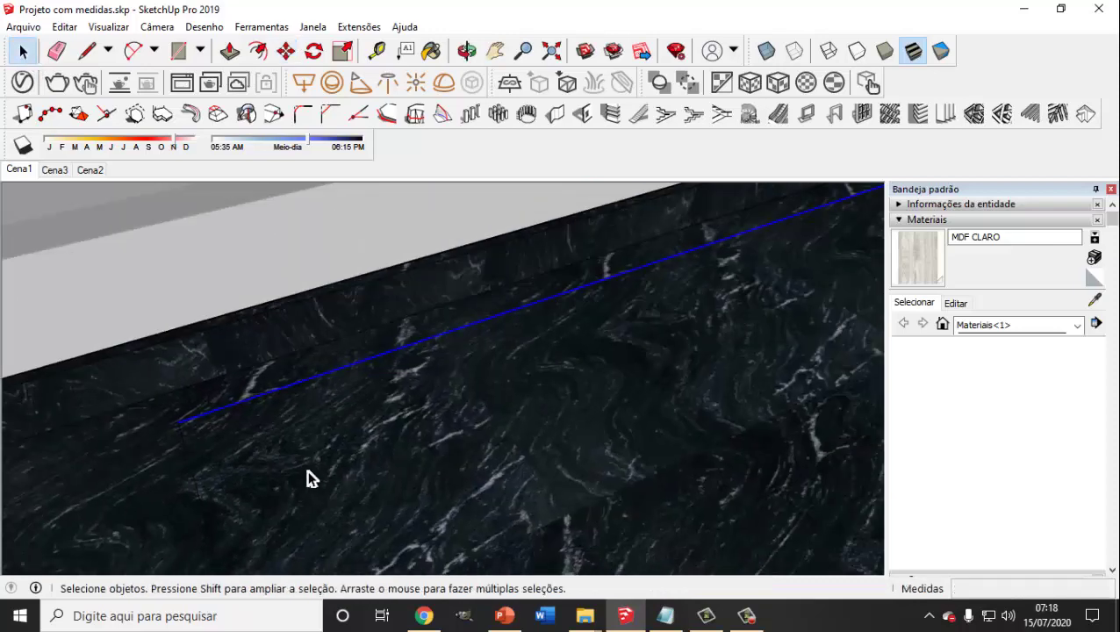
{"action": "scroll", "coordinate": [309, 476], "scroll_direction": "down", "scroll_amount": 3}
{"action": "mouse_move", "coordinate": [515, 467]}
{"action": "middle_mouse_down"}
{"action": "mouse_move", "coordinate": [542, 487]}
{"action": "mouse_move", "coordinate": [813, 520]}
{"action": "mouse_move", "coordinate": [805, 504]}
{"action": "mouse_move", "coordinate": [821, 520]}
{"action": "middle_mouse_up"}
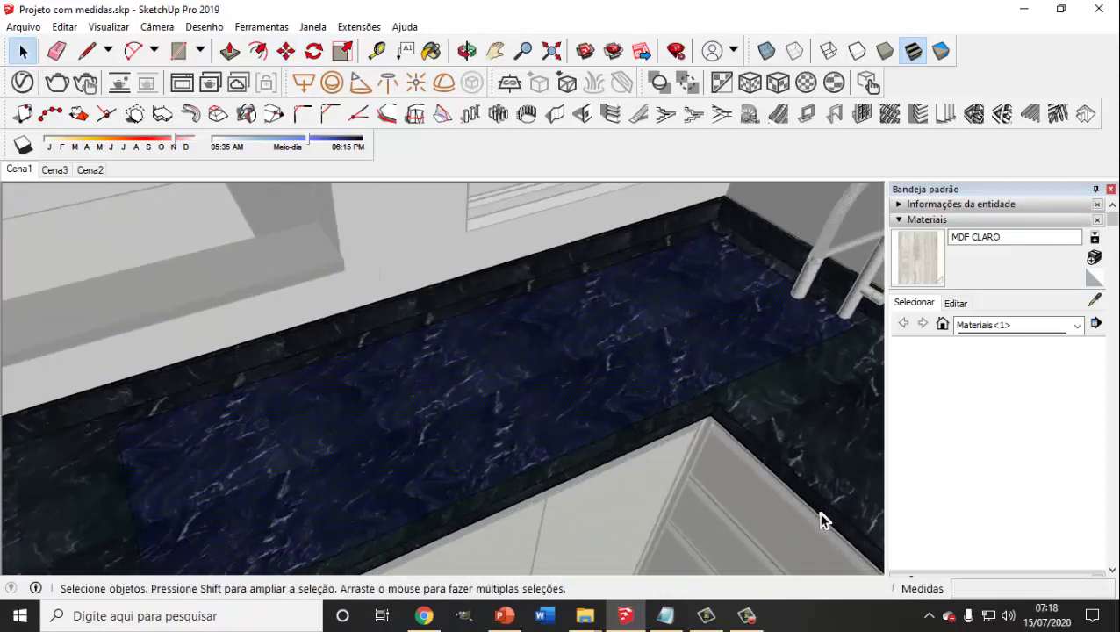
- Push the strip beside the faucet 1 cm down into the granite countertop
{"action": "left_click", "coordinate": [230, 51]}
{"action": "left_click_drag", "start_coordinate": [458, 397], "coordinate": [459, 407]}
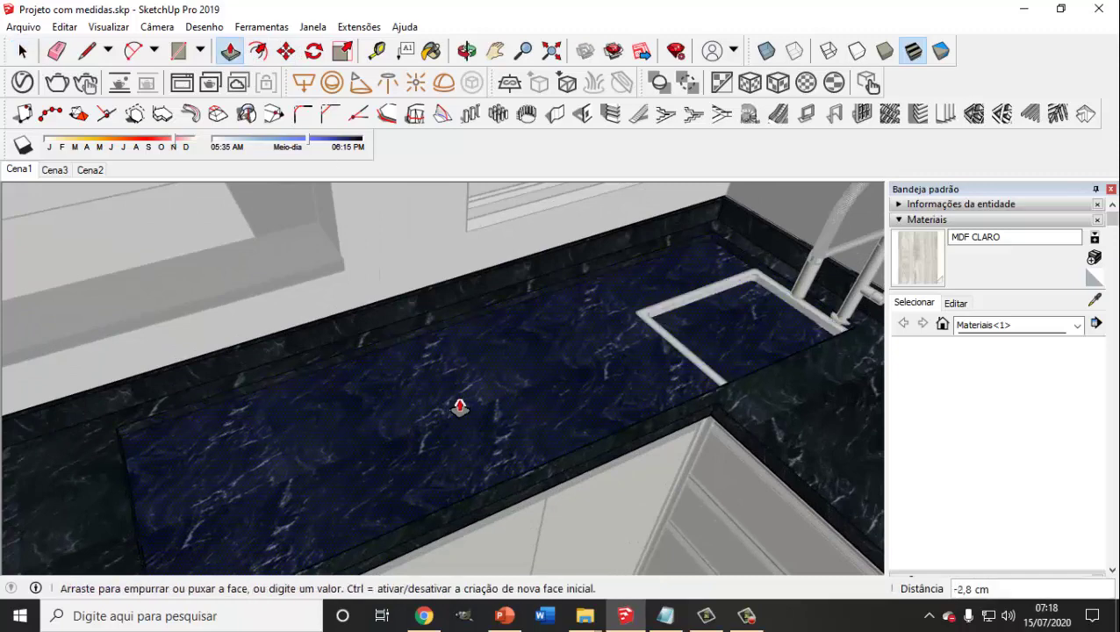
{"action": "type", "text": "-1"}
{"action": "key", "text": "Return"}
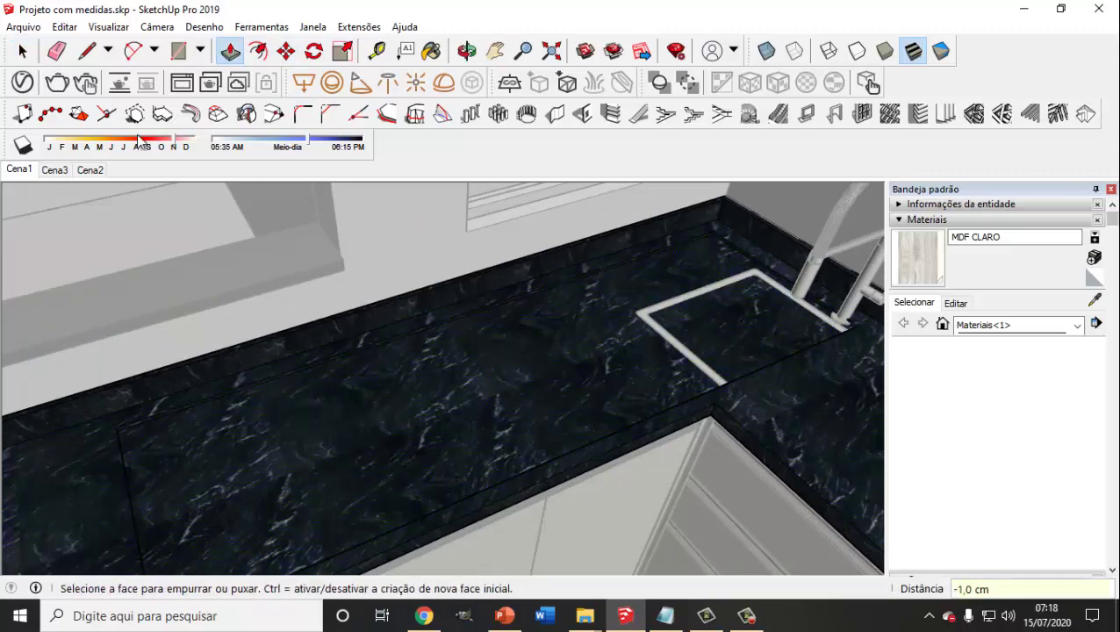
{"action": "left_click", "coordinate": [30, 58]}
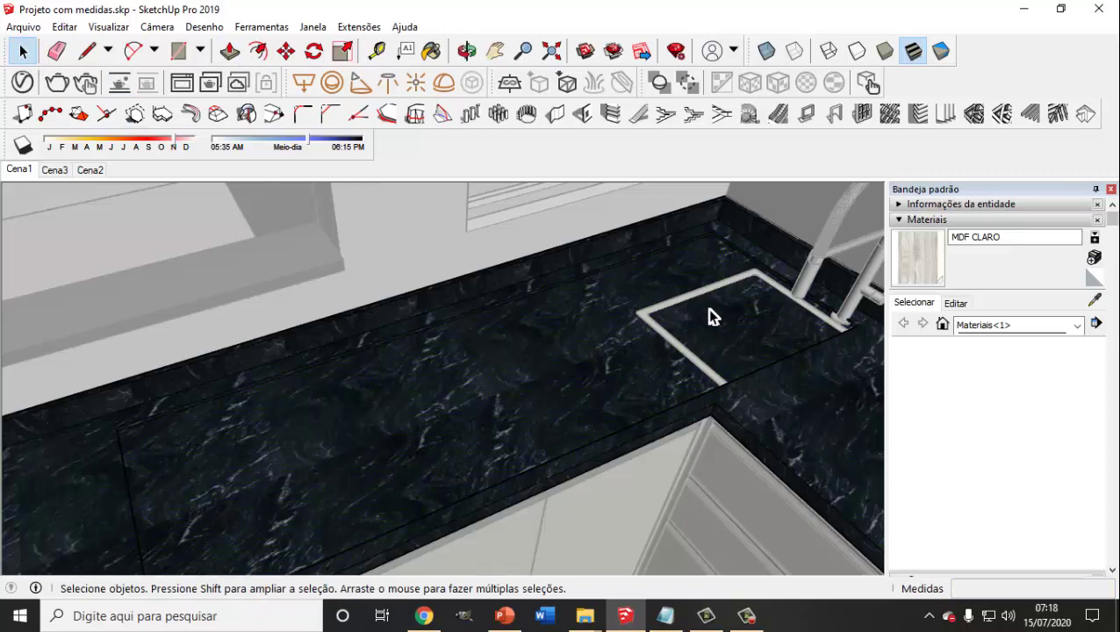
{"action": "left_click", "coordinate": [825, 322]}
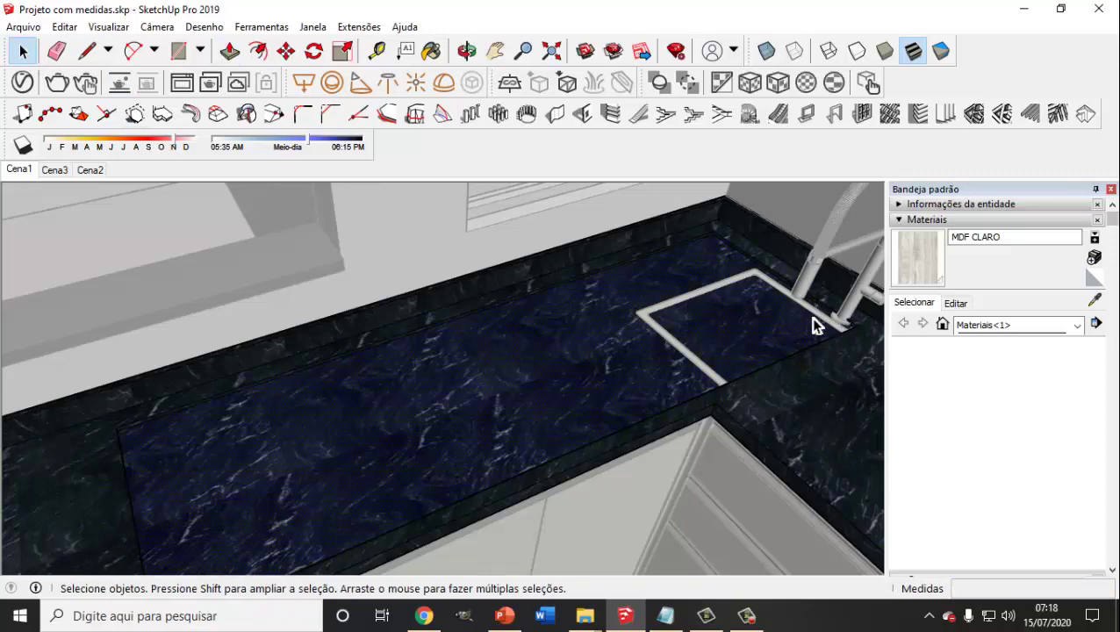
{"action": "key", "text": "Escape"}
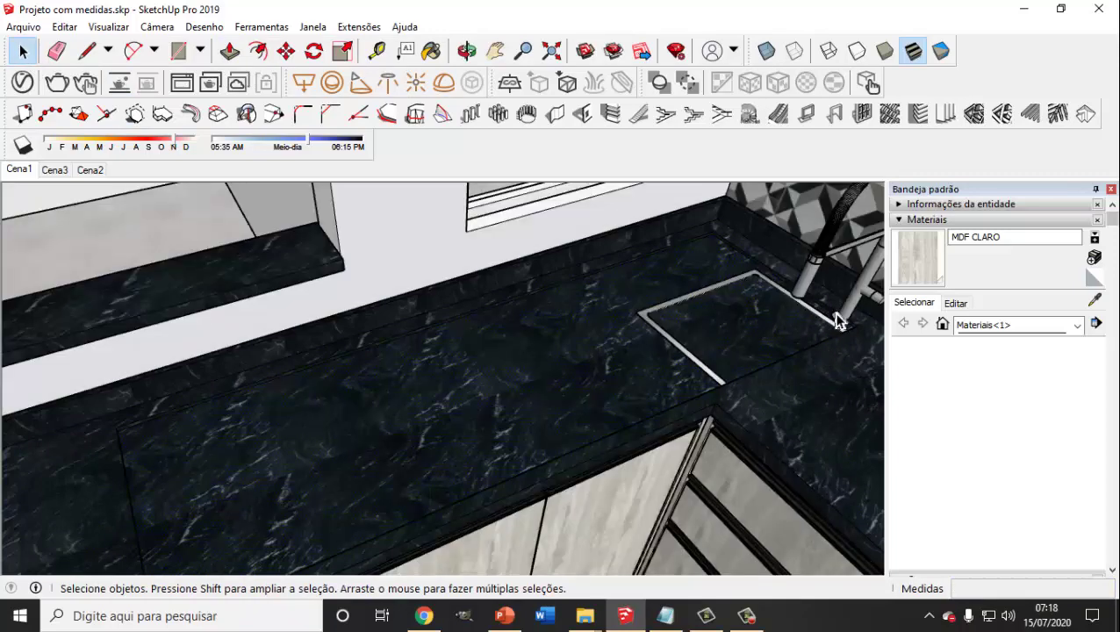
- Move the sink and its faucet to a new spot on the countertop
{"action": "left_click", "coordinate": [847, 318]}
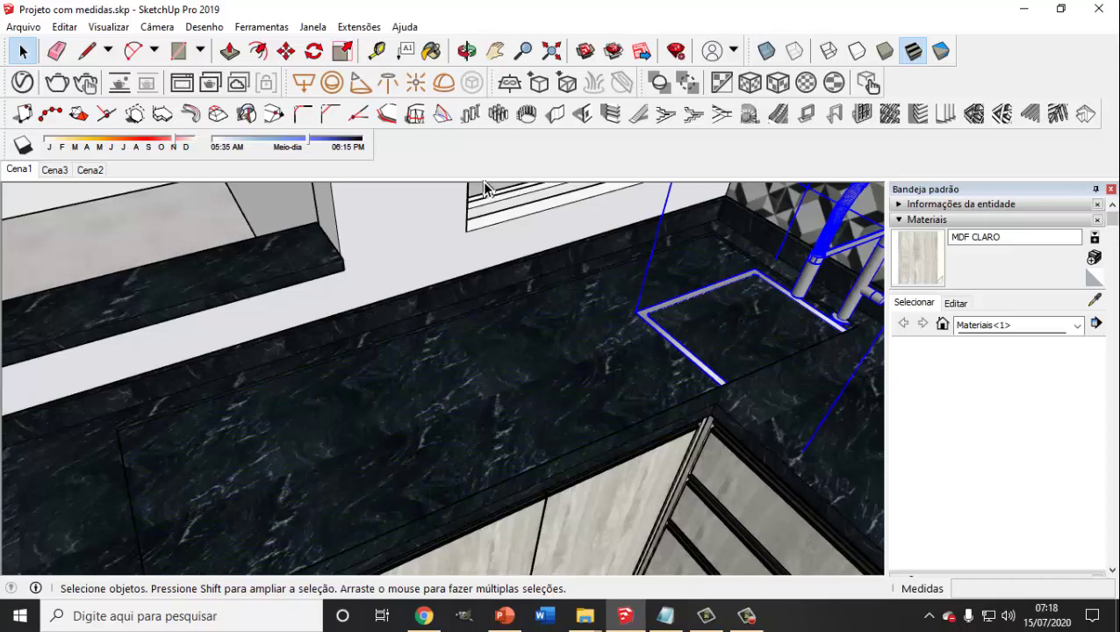
{"action": "left_click", "coordinate": [286, 50]}
{"action": "left_click", "coordinate": [636, 316]}
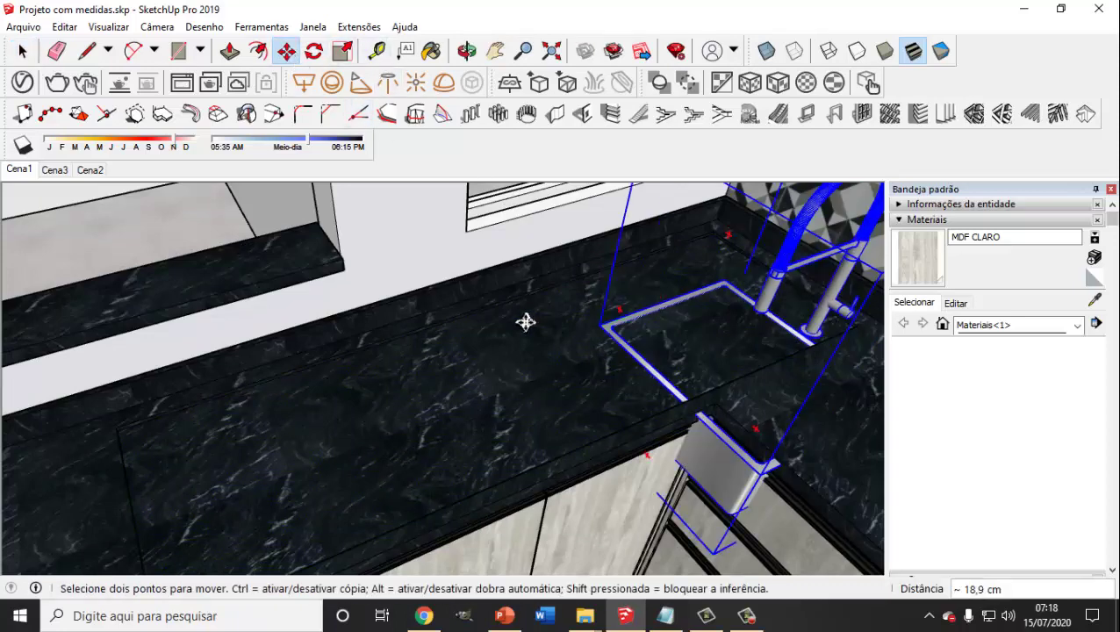
{"action": "left_click", "coordinate": [370, 334]}
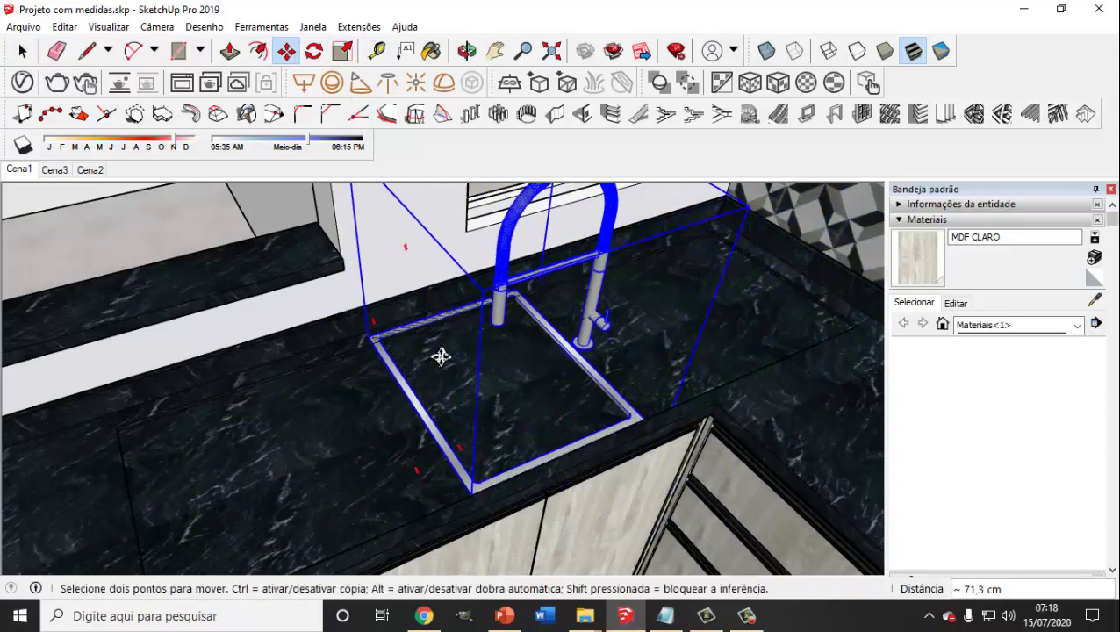
{"action": "scroll", "coordinate": [480, 294], "scroll_direction": "down", "scroll_amount": 3}
- Rotate the sink and faucet exactly 90 degrees
{"action": "key", "text": "q"}
{"action": "left_click", "coordinate": [492, 254]}
{"action": "left_click", "coordinate": [447, 271]}
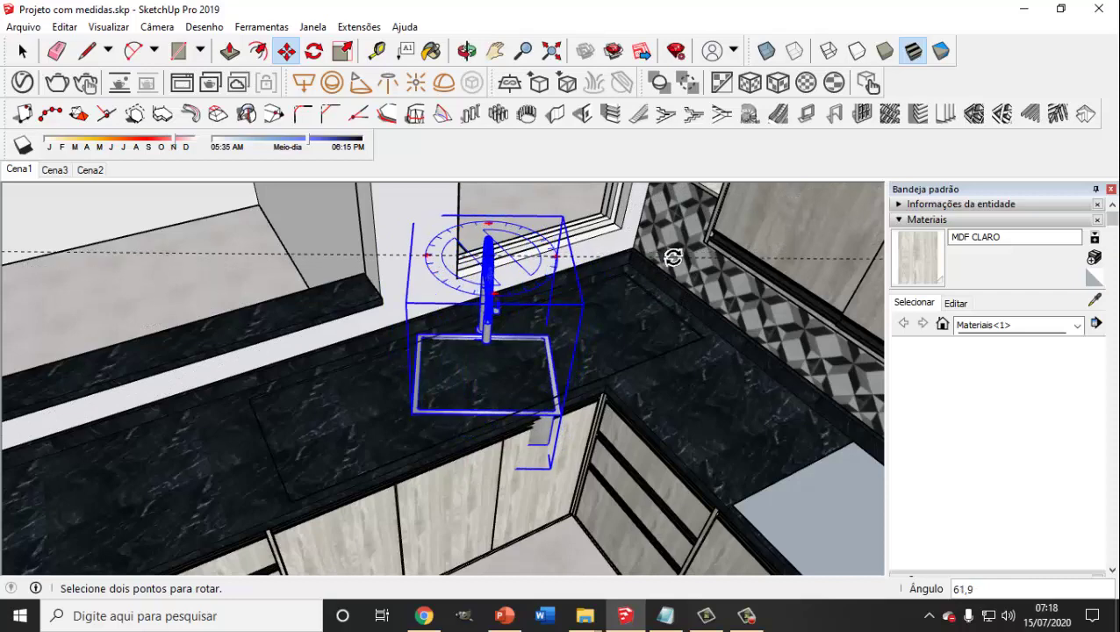
{"action": "key", "text": "Return"}
- Fine-tune the sink's position on the granite by dragging its rim
{"action": "key", "text": "m"}
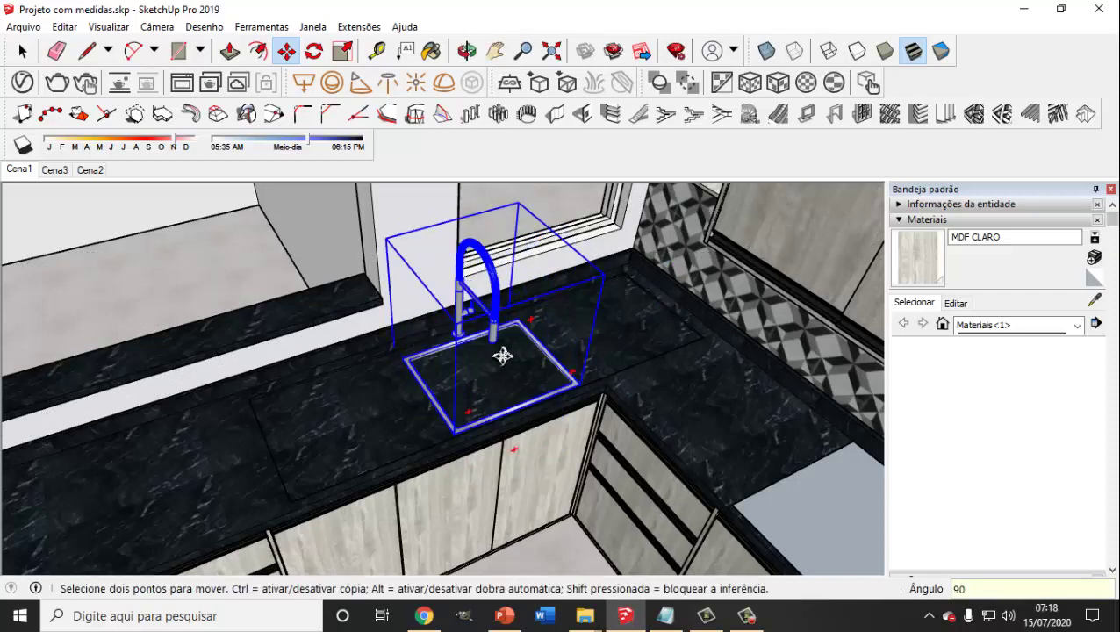
{"action": "scroll", "coordinate": [378, 357], "scroll_direction": "up", "scroll_amount": 3}
{"action": "scroll", "coordinate": [390, 334], "scroll_direction": "up", "scroll_amount": 3}
{"action": "scroll", "coordinate": [558, 326], "scroll_direction": "up", "scroll_amount": 2}
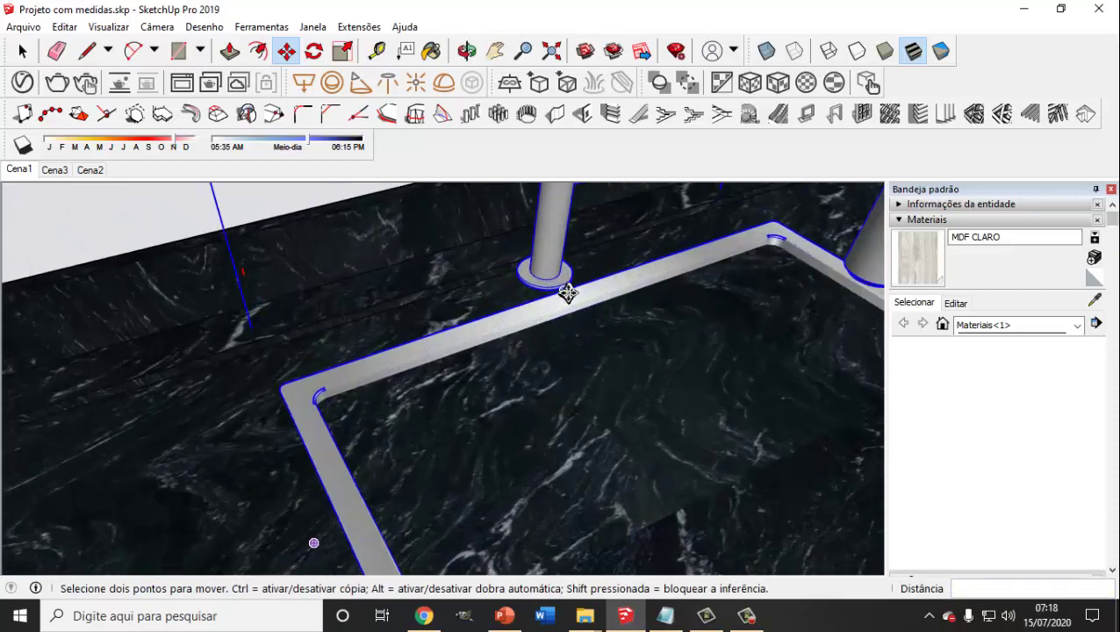
{"action": "scroll", "coordinate": [562, 295], "scroll_direction": "up", "scroll_amount": 2}
{"action": "left_click", "coordinate": [558, 286]}
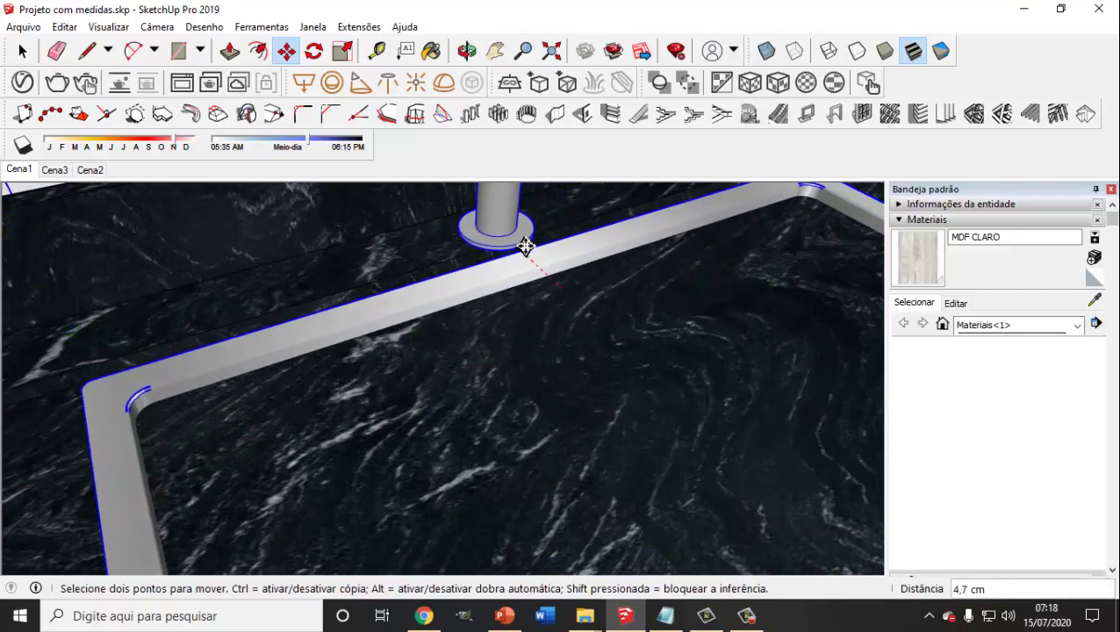
{"action": "left_click", "coordinate": [540, 286]}
{"action": "scroll", "coordinate": [543, 293], "scroll_direction": "down", "scroll_amount": 3}
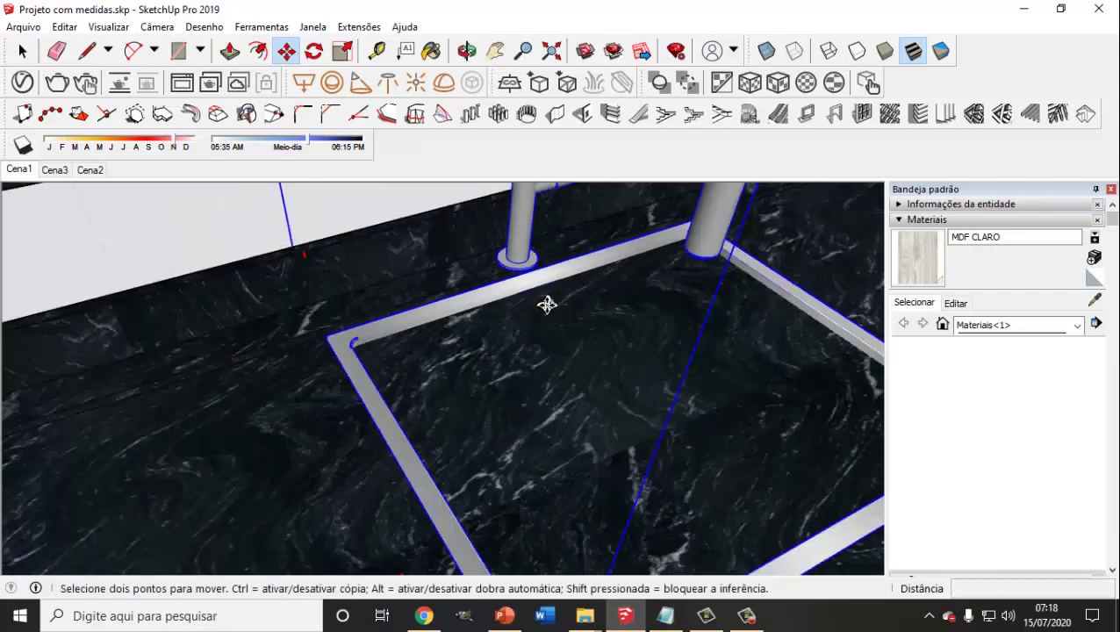
{"action": "scroll", "coordinate": [551, 311], "scroll_direction": "down", "scroll_amount": 3}
{"action": "scroll", "coordinate": [579, 369], "scroll_direction": "down", "scroll_amount": 2}
{"action": "scroll", "coordinate": [608, 421], "scroll_direction": "up", "scroll_amount": 2}
{"action": "scroll", "coordinate": [610, 420], "scroll_direction": "up", "scroll_amount": 2}
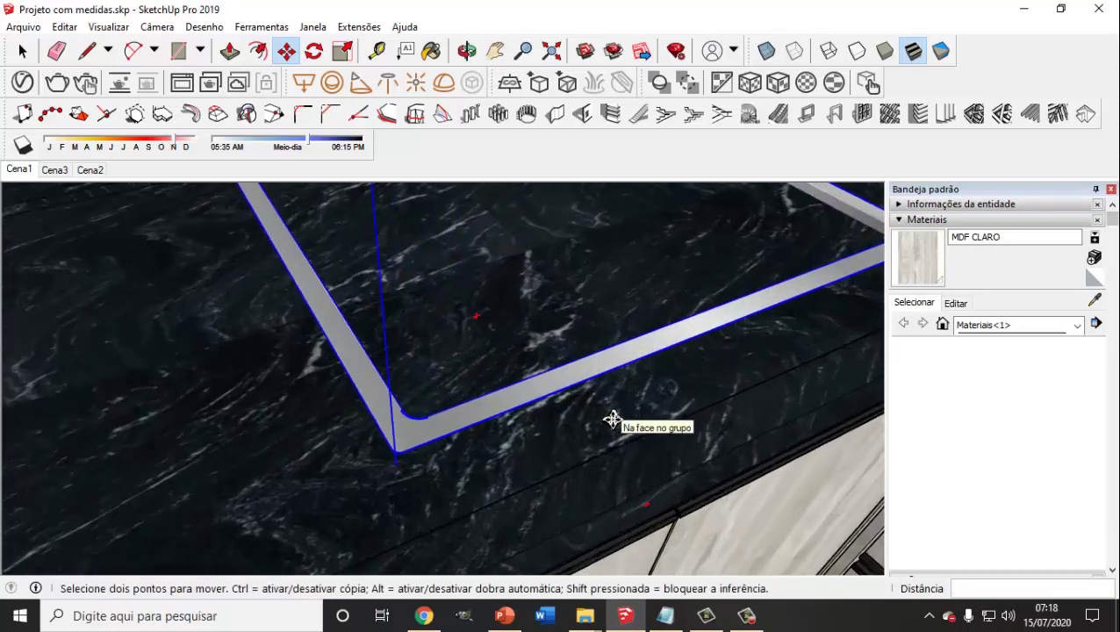
{"action": "scroll", "coordinate": [611, 420], "scroll_direction": "down", "scroll_amount": 4}
{"action": "scroll", "coordinate": [612, 413], "scroll_direction": "up", "scroll_amount": 1}
{"action": "scroll", "coordinate": [612, 408], "scroll_direction": "down", "scroll_amount": 1}
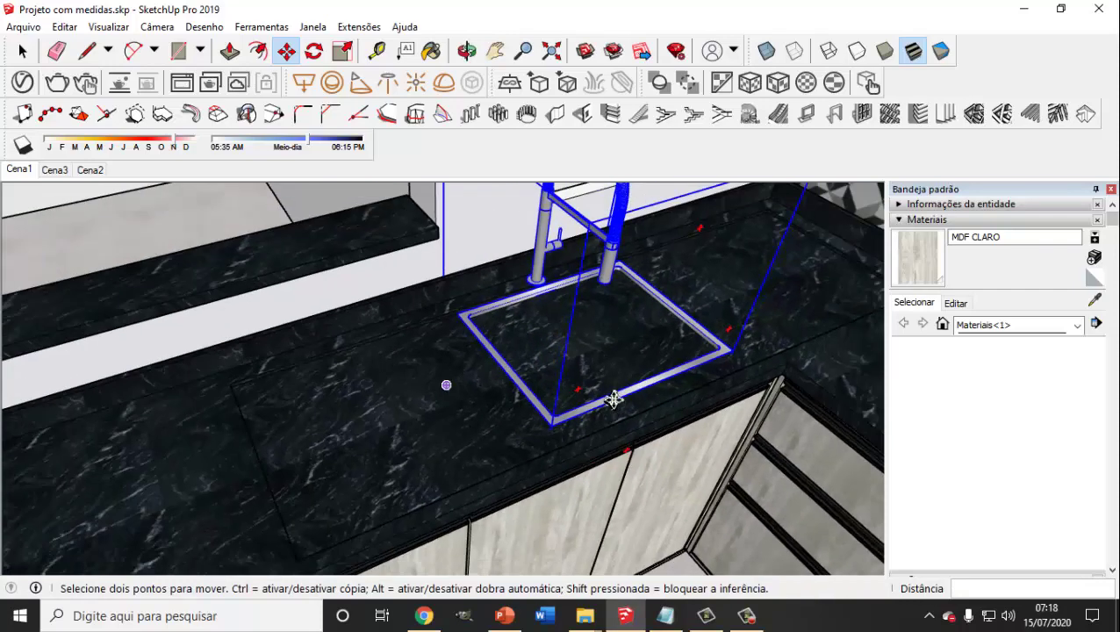
{"action": "scroll", "coordinate": [611, 400], "scroll_direction": "up", "scroll_amount": 2}
{"action": "scroll", "coordinate": [612, 394], "scroll_direction": "up", "scroll_amount": 2}
{"action": "scroll", "coordinate": [623, 388], "scroll_direction": "up", "scroll_amount": 2}
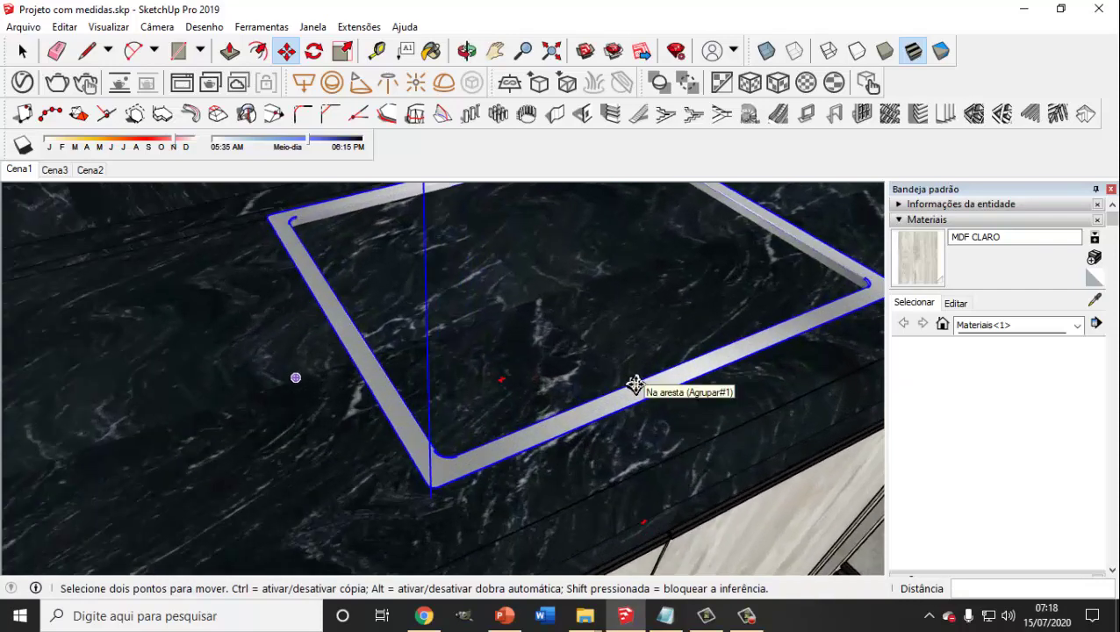
- Nudge the sink about 2,9 cm so its rim meets the faucet base and countertop edge
{"action": "left_click", "coordinate": [635, 383]}
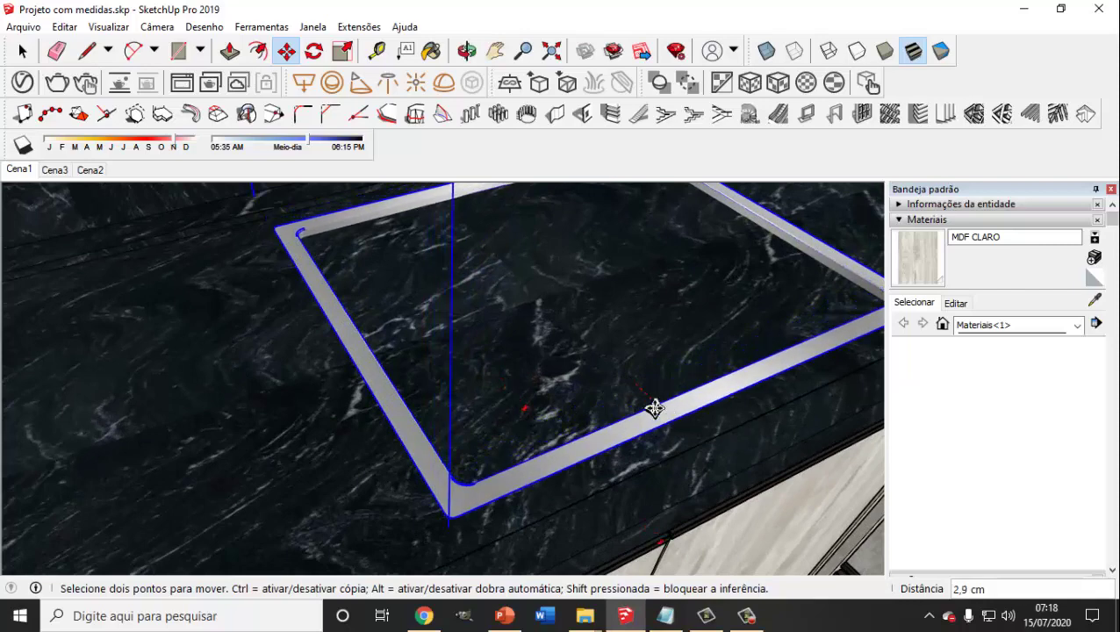
{"action": "left_click", "coordinate": [654, 407]}
{"action": "scroll", "coordinate": [571, 307], "scroll_direction": "down", "scroll_amount": 2}
{"action": "scroll", "coordinate": [506, 223], "scroll_direction": "up", "scroll_amount": 2}
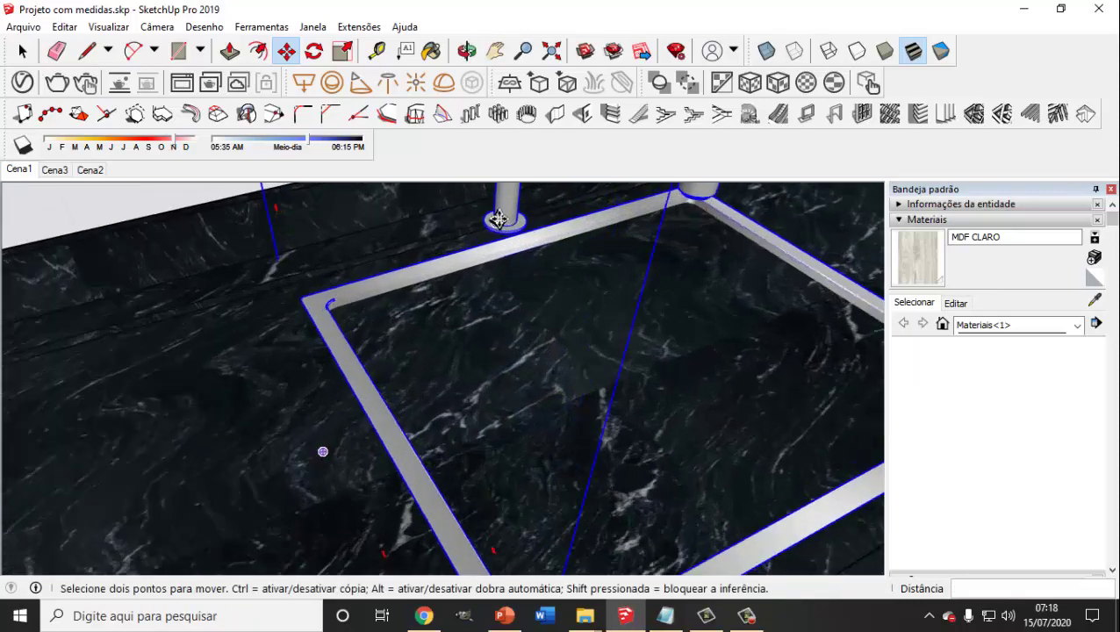
{"action": "scroll", "coordinate": [507, 223], "scroll_direction": "up", "scroll_amount": 2}
{"action": "scroll", "coordinate": [517, 222], "scroll_direction": "up", "scroll_amount": 2}
{"action": "scroll", "coordinate": [544, 255], "scroll_direction": "up", "scroll_amount": 1}
{"action": "left_click", "coordinate": [554, 275]}
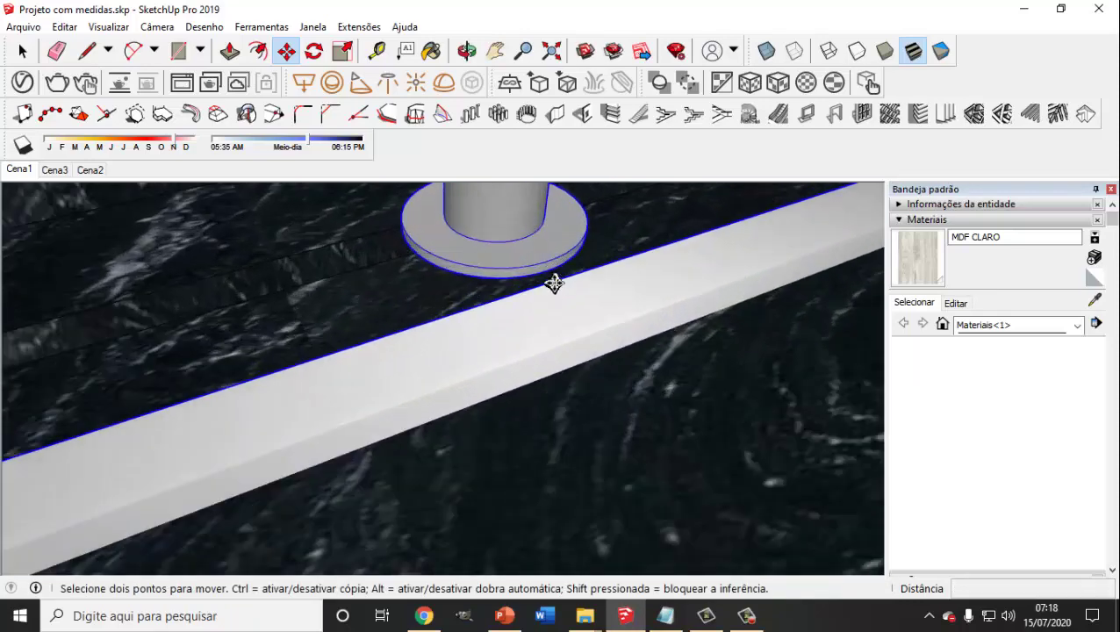
{"action": "scroll", "coordinate": [524, 251], "scroll_direction": "up", "scroll_amount": 1}
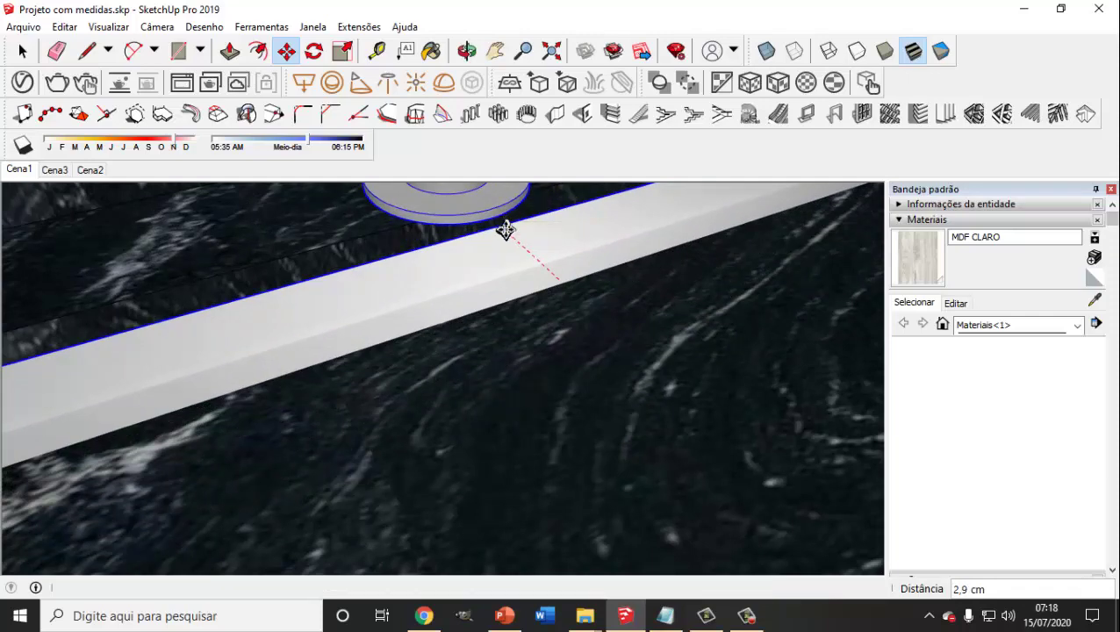
{"action": "left_click", "coordinate": [503, 222]}
- Orbit and zoom until the sink frame fills the view
{"action": "left_click", "coordinate": [23, 51]}
{"action": "scroll", "coordinate": [390, 318], "scroll_direction": "down", "scroll_amount": 2}
{"action": "scroll", "coordinate": [400, 319], "scroll_direction": "down", "scroll_amount": 2}
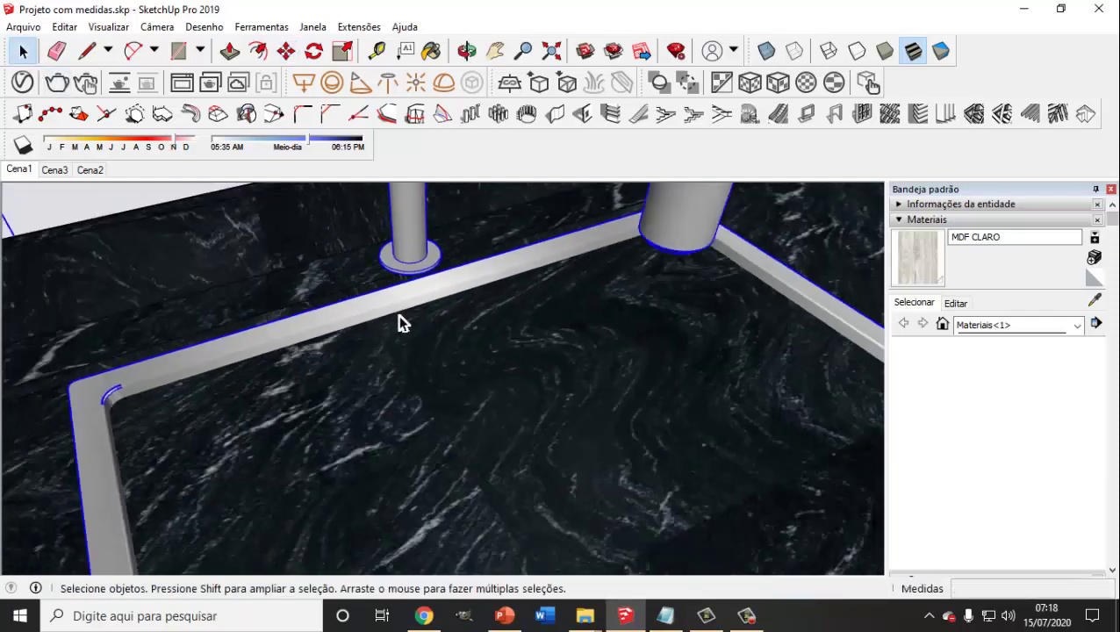
{"action": "scroll", "coordinate": [553, 430], "scroll_direction": "down", "scroll_amount": 2}
{"action": "mouse_move", "coordinate": [553, 430]}
{"action": "middle_mouse_down"}
{"action": "mouse_move", "coordinate": [412, 469]}
{"action": "mouse_move", "coordinate": [455, 460]}
{"action": "middle_mouse_up"}
{"action": "scroll", "coordinate": [341, 430], "scroll_direction": "down", "scroll_amount": 1}
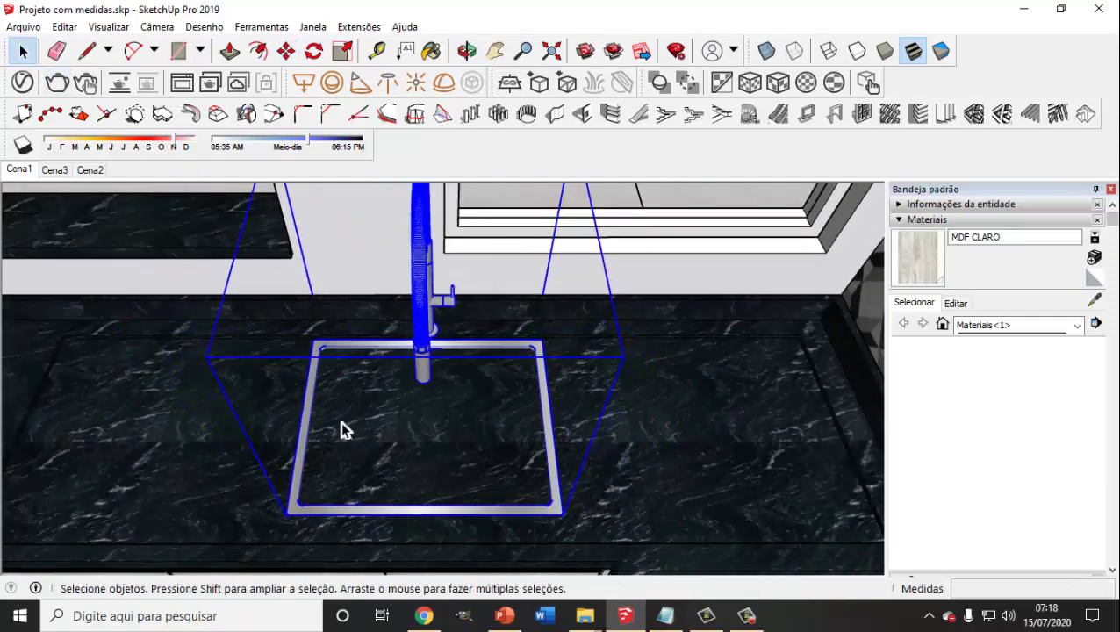
{"action": "scroll", "coordinate": [340, 430], "scroll_direction": "up", "scroll_amount": 2}
{"action": "scroll", "coordinate": [356, 376], "scroll_direction": "down", "scroll_amount": 1}
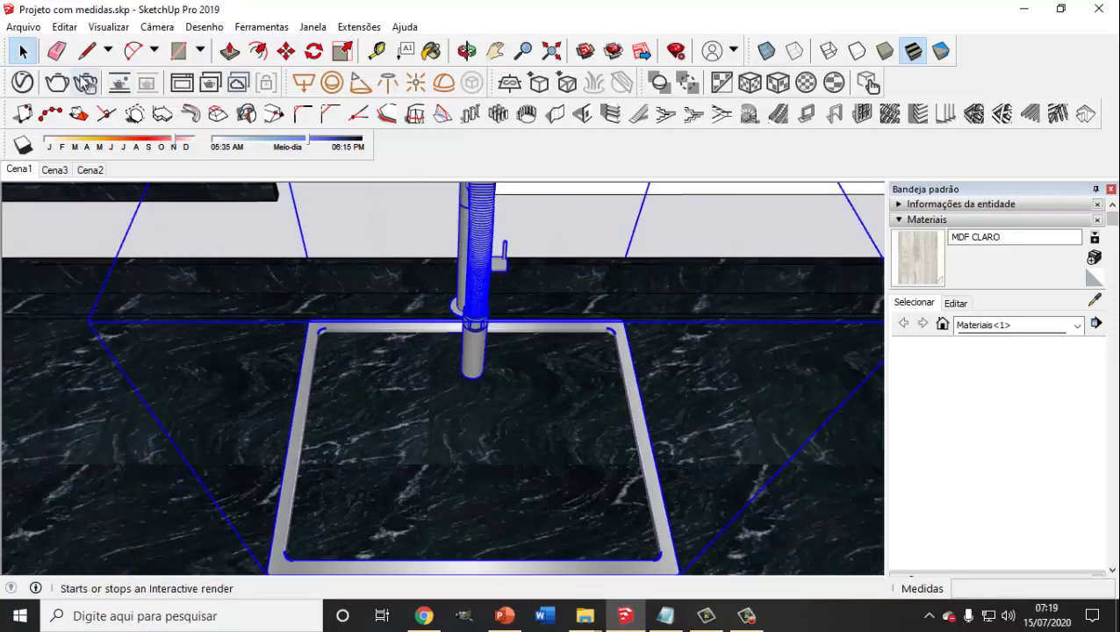
- Clear the current selection on the sink frame
{"action": "left_click", "coordinate": [176, 56]}
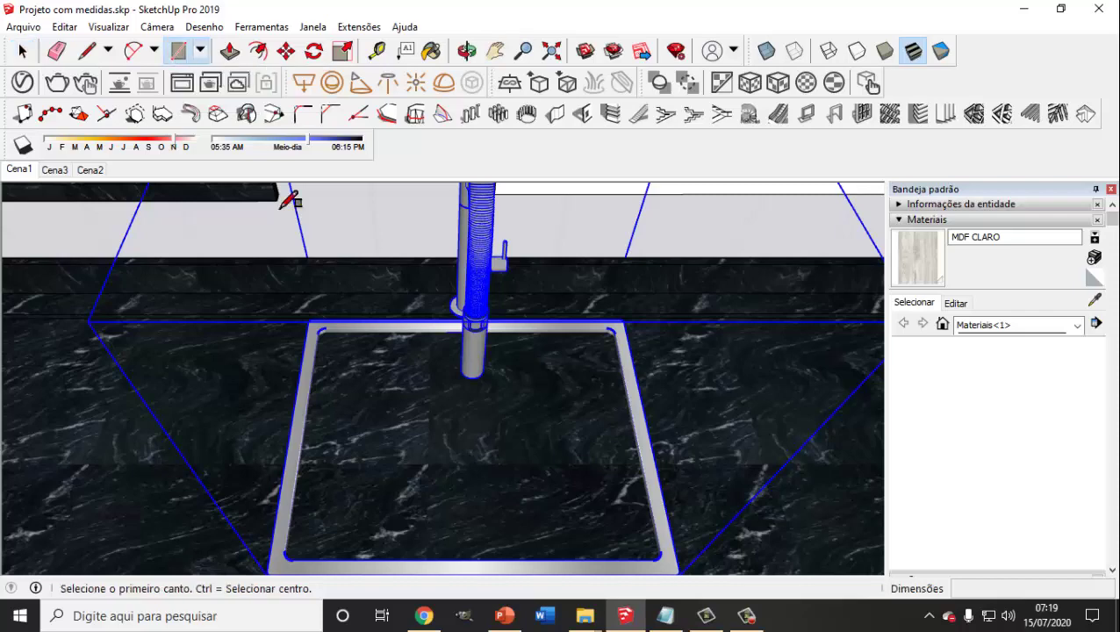
{"action": "scroll", "coordinate": [332, 319], "scroll_direction": "up", "scroll_amount": 2}
{"action": "scroll", "coordinate": [307, 321], "scroll_direction": "up", "scroll_amount": 3}
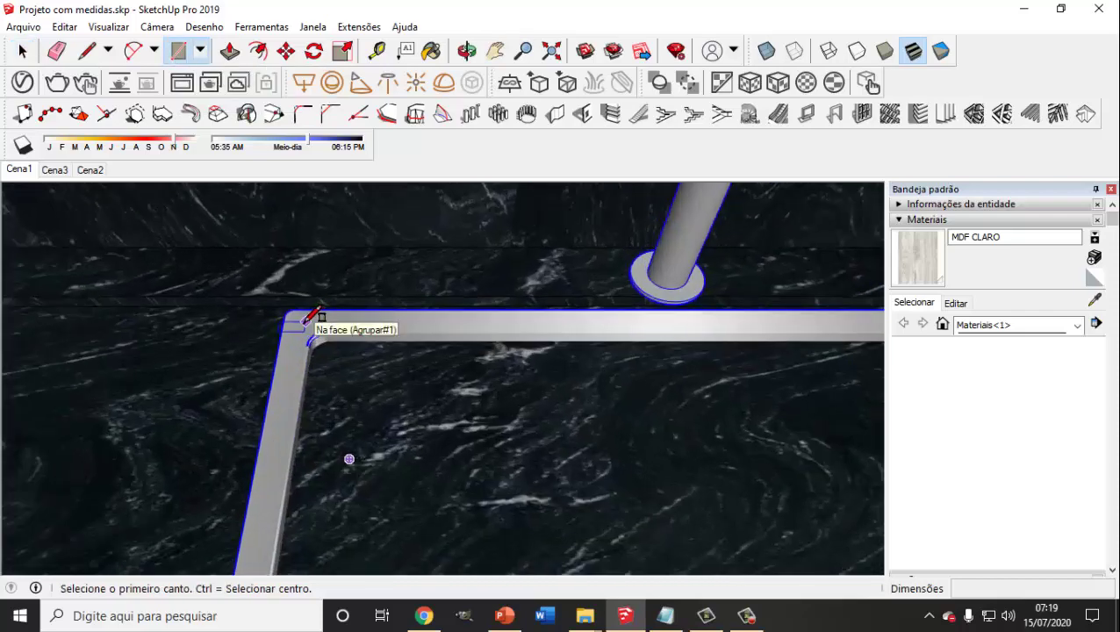
{"action": "left_click", "coordinate": [23, 51]}
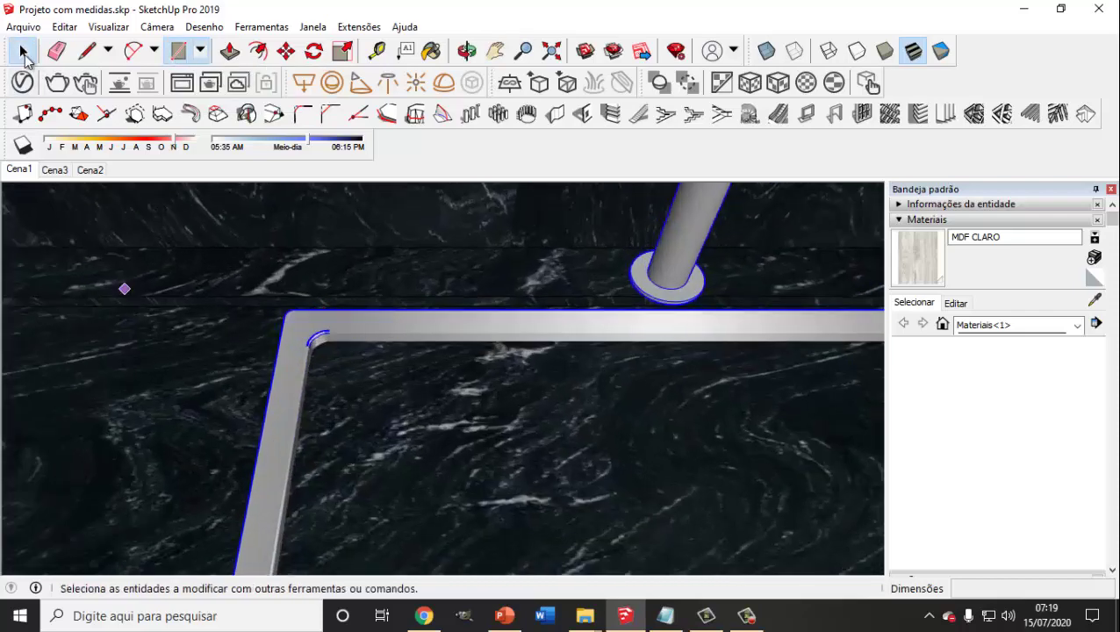
{"action": "left_click", "coordinate": [193, 396]}
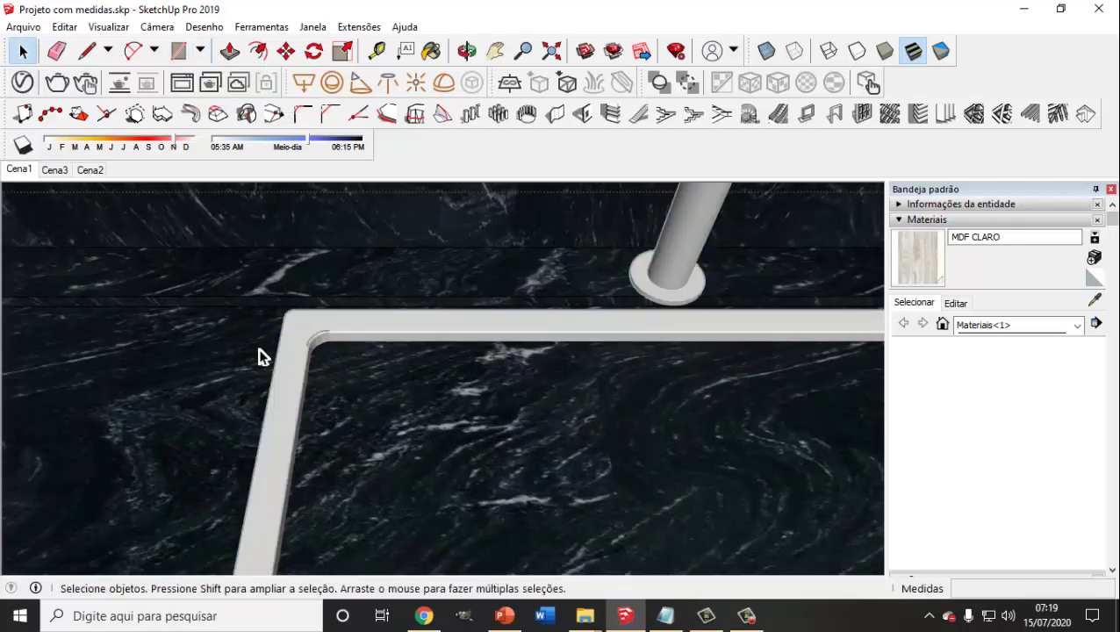
- Draw a 41,8 × 52,0 cm rectangle between the frame's inner corners and select it
{"action": "left_click", "coordinate": [178, 51]}
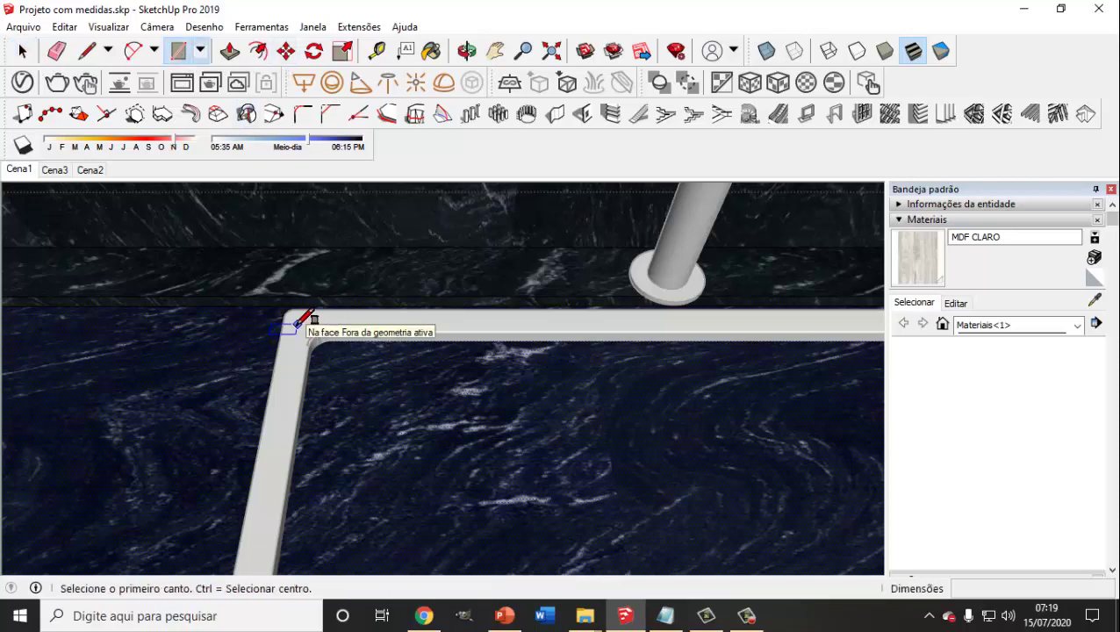
{"action": "left_click", "coordinate": [296, 321]}
{"action": "scroll", "coordinate": [400, 350], "scroll_direction": "down", "scroll_amount": 2}
{"action": "scroll", "coordinate": [400, 350], "scroll_direction": "down", "scroll_amount": 2}
{"action": "scroll", "coordinate": [493, 418], "scroll_direction": "down", "scroll_amount": 2}
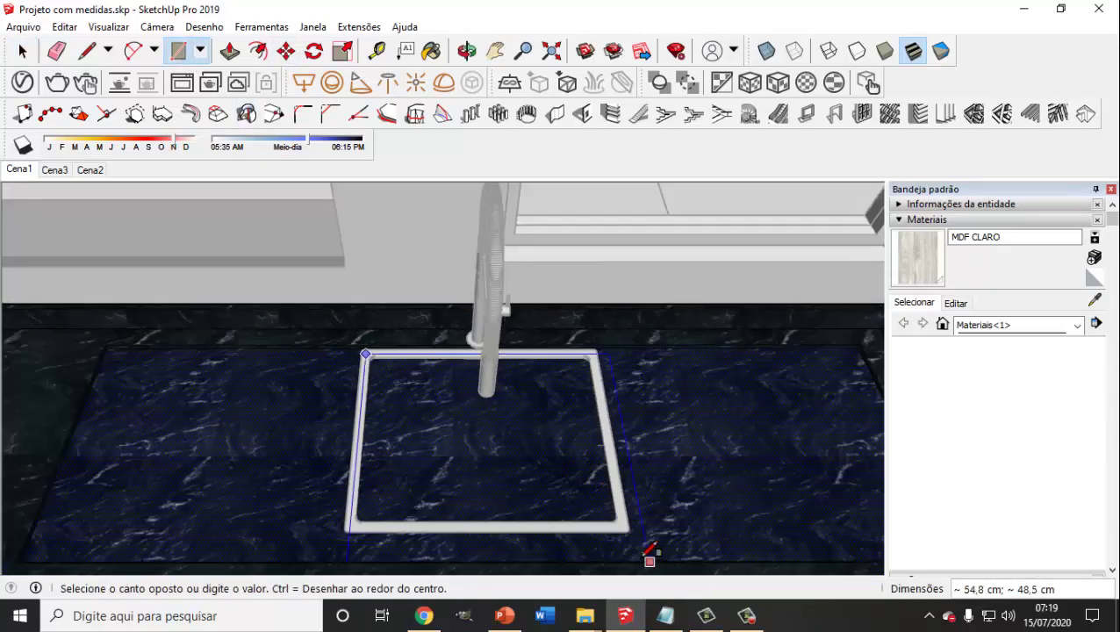
{"action": "scroll", "coordinate": [649, 553], "scroll_direction": "up", "scroll_amount": 2}
{"action": "scroll", "coordinate": [624, 450], "scroll_direction": "up", "scroll_amount": 2}
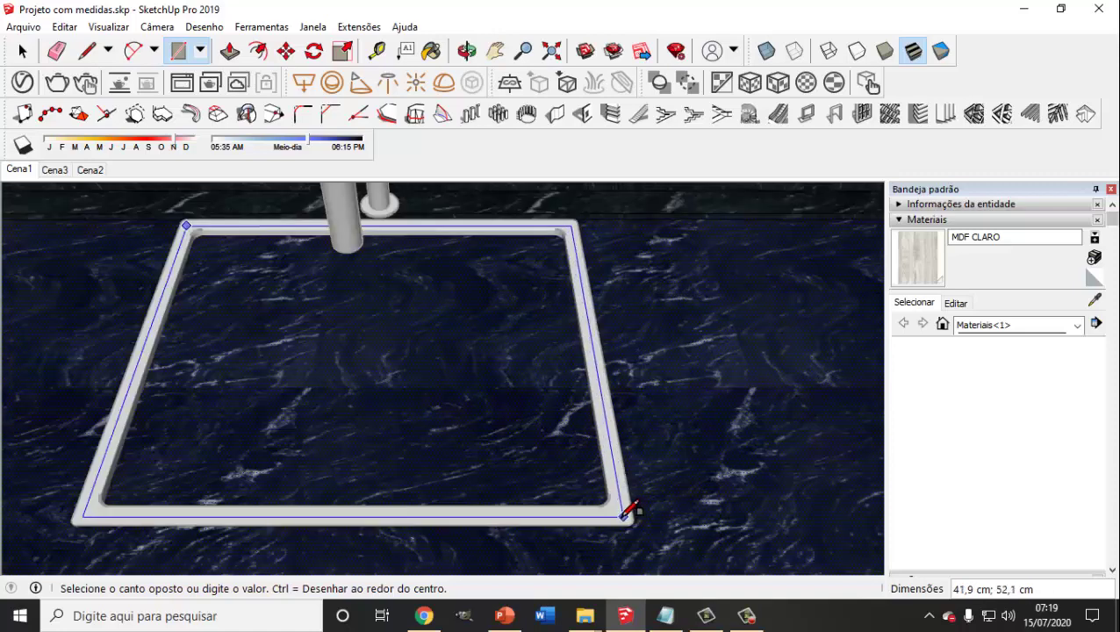
{"action": "left_click", "coordinate": [624, 516]}
{"action": "left_click", "coordinate": [24, 53]}
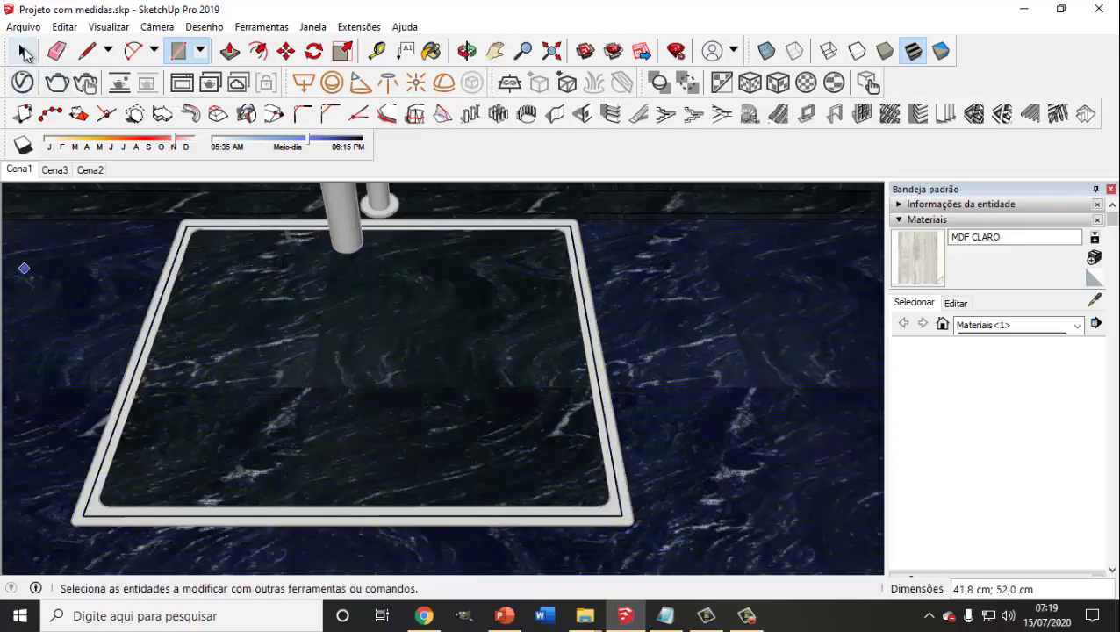
{"action": "left_click", "coordinate": [25, 53]}
{"action": "left_click", "coordinate": [337, 307]}
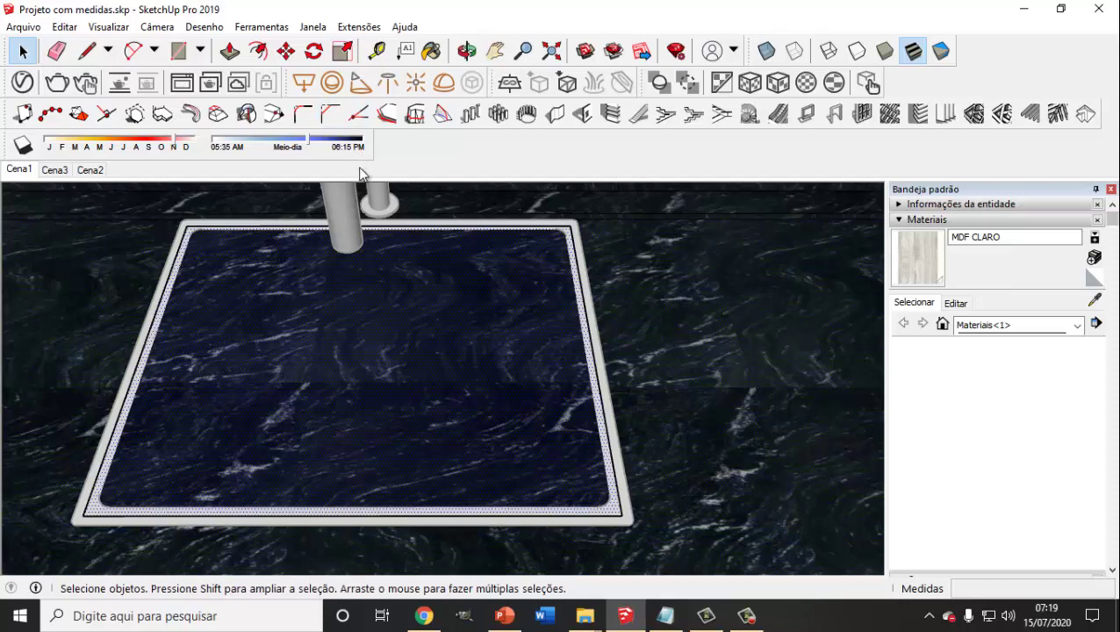
- Push the sink opening face down 16,5 cm, then a further 4,4 cm
{"action": "left_click", "coordinate": [230, 51]}
{"action": "left_click", "coordinate": [350, 318]}
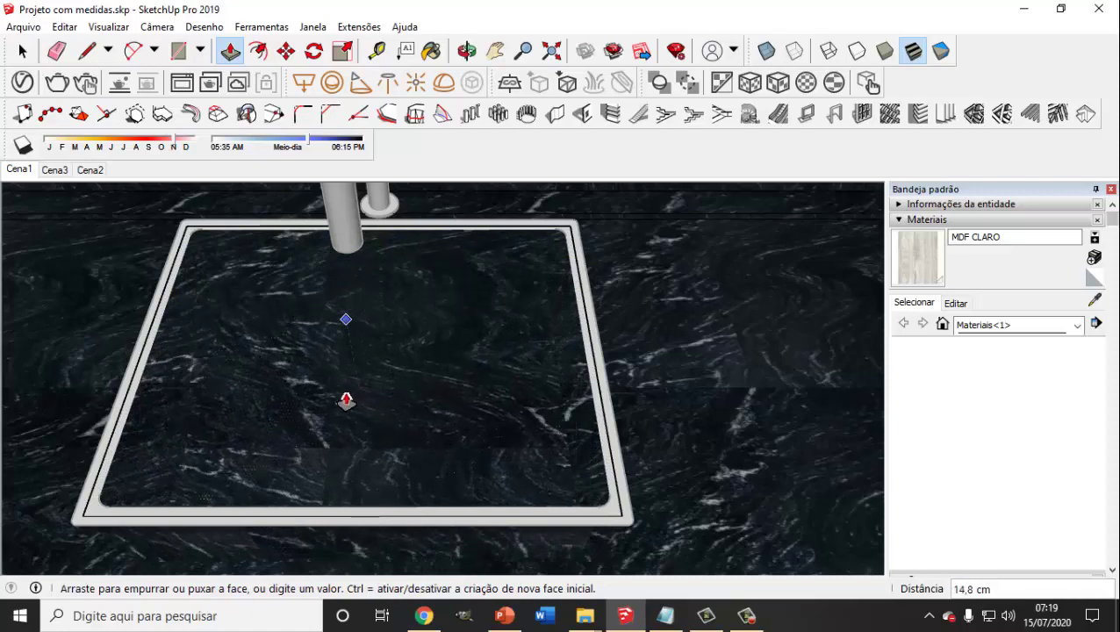
{"action": "left_click", "coordinate": [347, 403]}
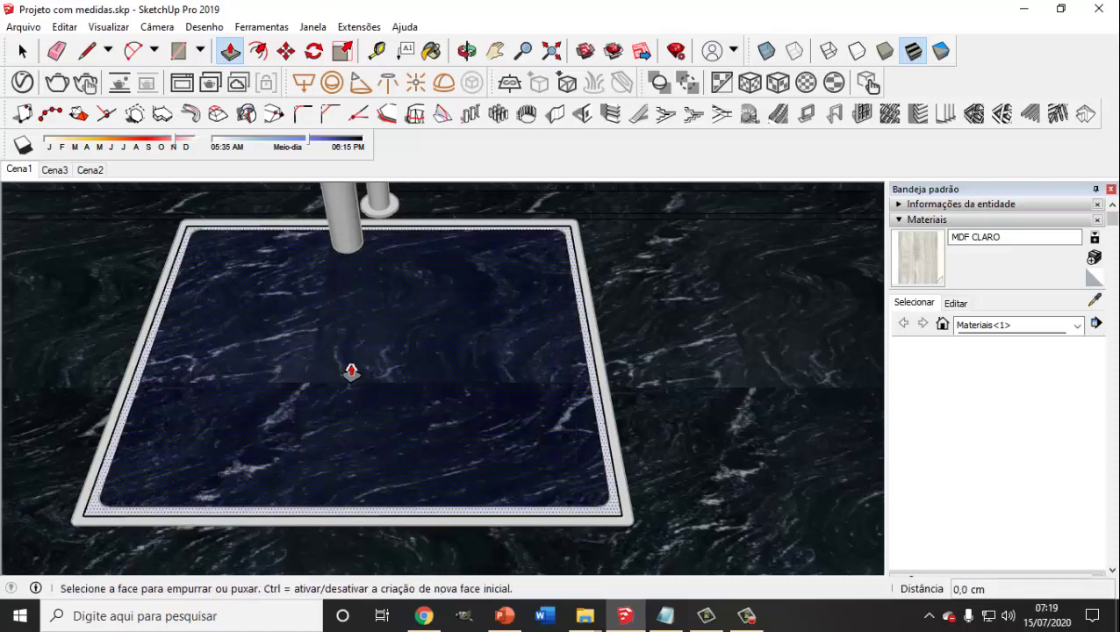
{"action": "left_click", "coordinate": [310, 351]}
{"action": "left_click", "coordinate": [310, 367]}
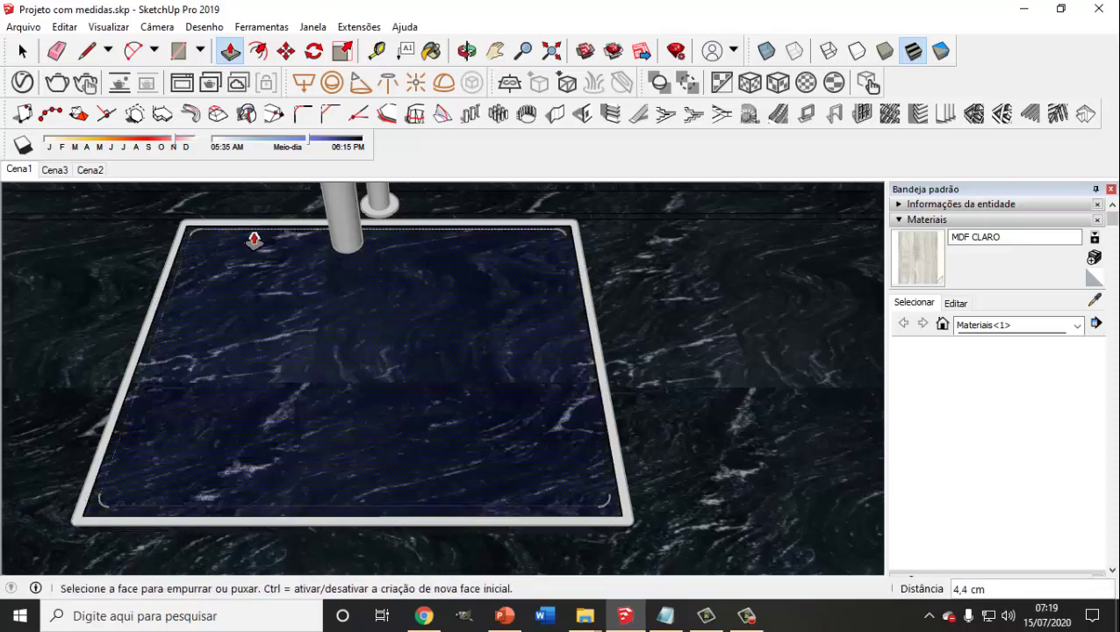
- Select the countertop surface, briefly adding and removing the inner sink face
{"action": "left_click", "coordinate": [23, 51]}
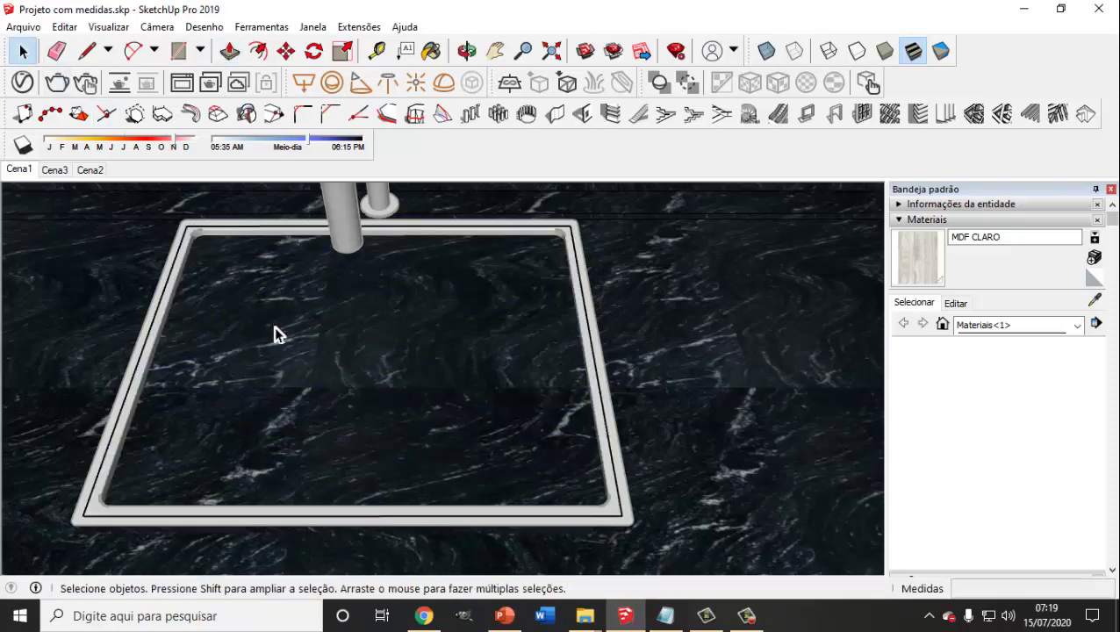
{"action": "left_click", "coordinate": [319, 356]}
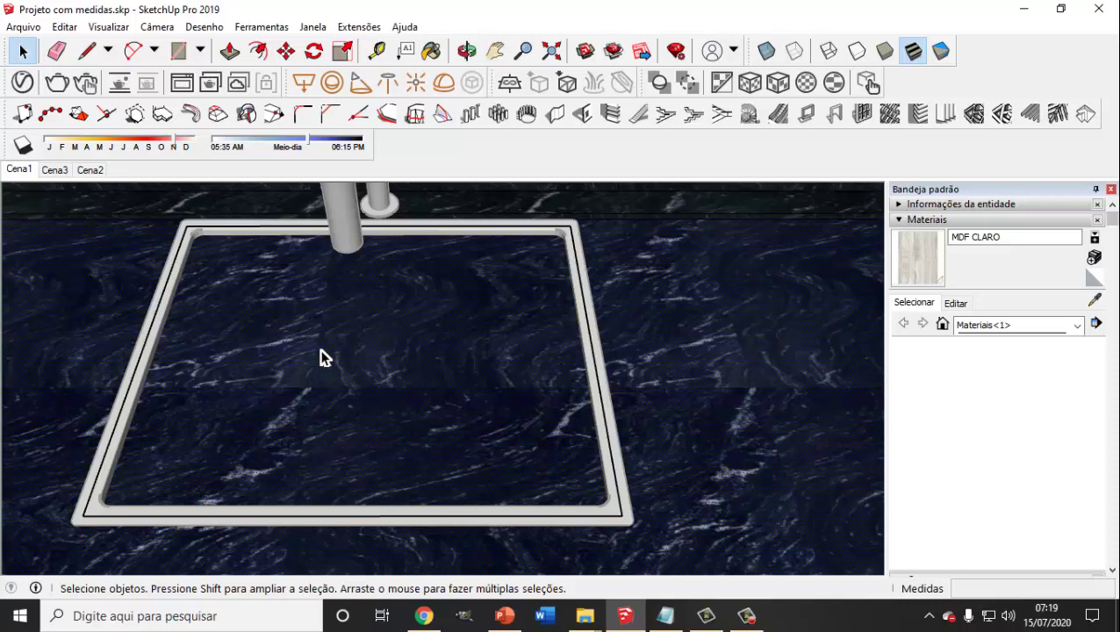
{"action": "left_click", "coordinate": [375, 354], "text": "ctrl"}
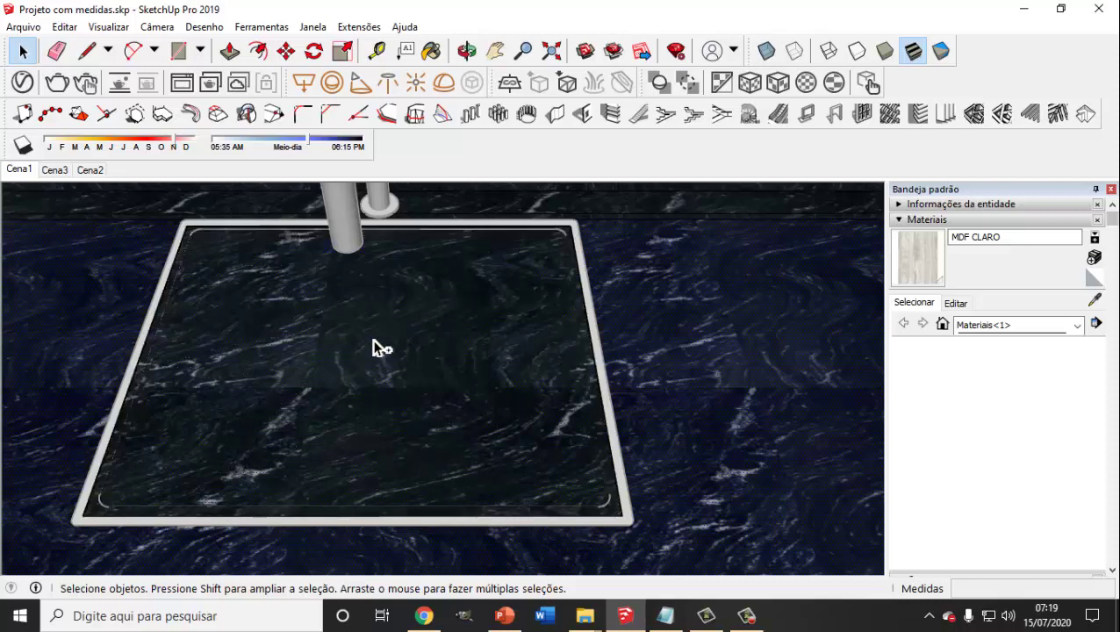
{"action": "left_click", "coordinate": [371, 348], "text": "shift"}
- Draw a new rectangle spanning the inside of the sink frame
{"action": "scroll", "coordinate": [349, 320], "scroll_direction": "down", "scroll_amount": 2}
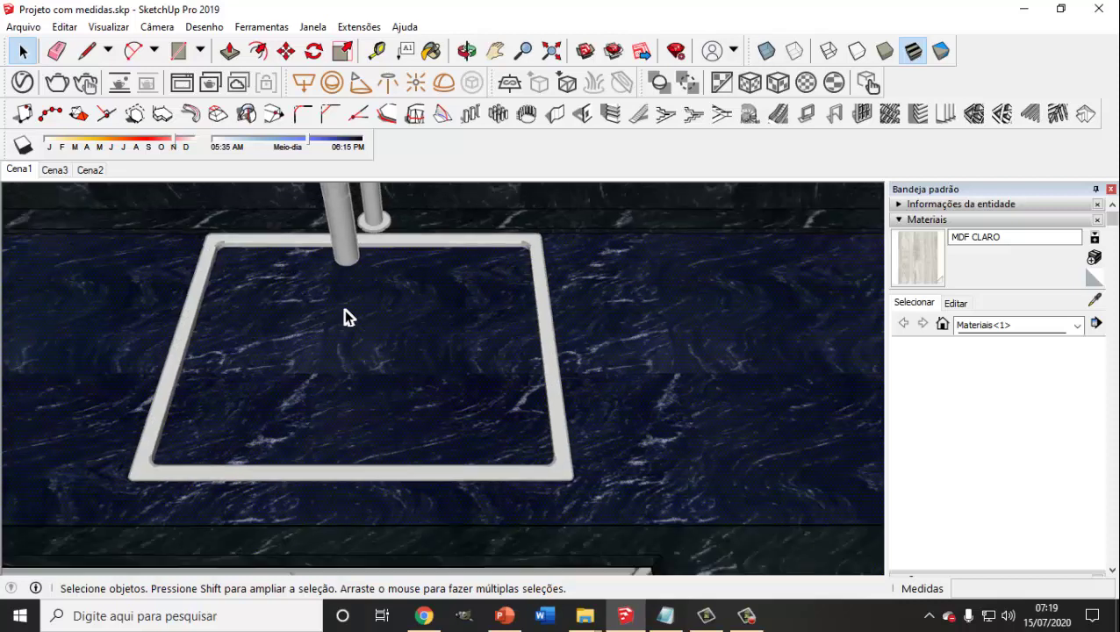
{"action": "scroll", "coordinate": [480, 360], "scroll_direction": "down", "scroll_amount": 1}
{"action": "scroll", "coordinate": [479, 359], "scroll_direction": "down", "scroll_amount": 1}
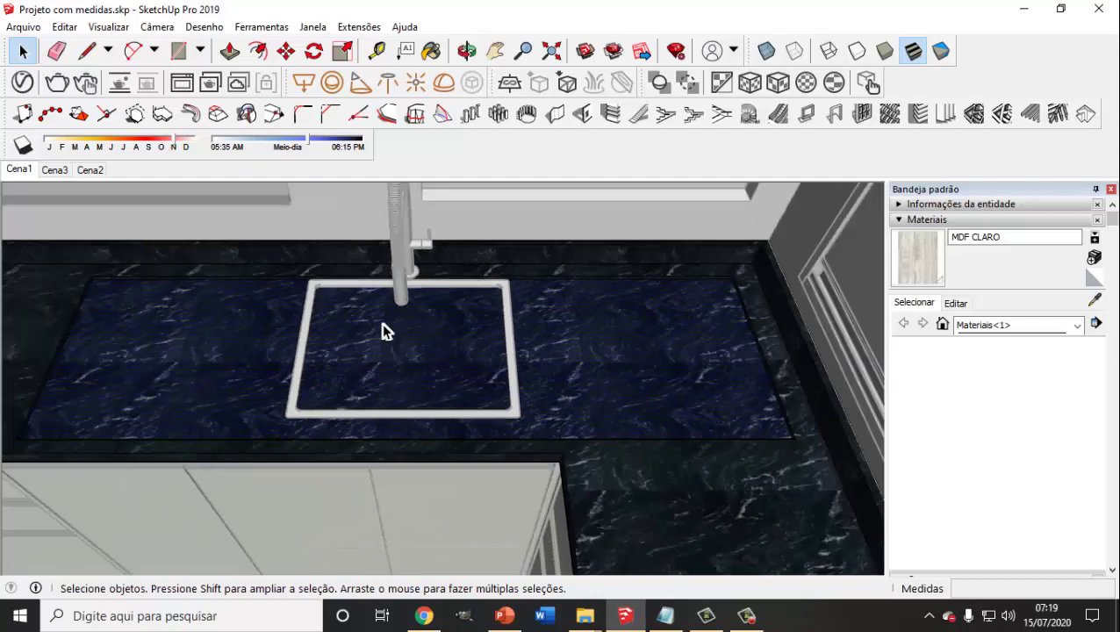
{"action": "scroll", "coordinate": [368, 336], "scroll_direction": "up", "scroll_amount": 3}
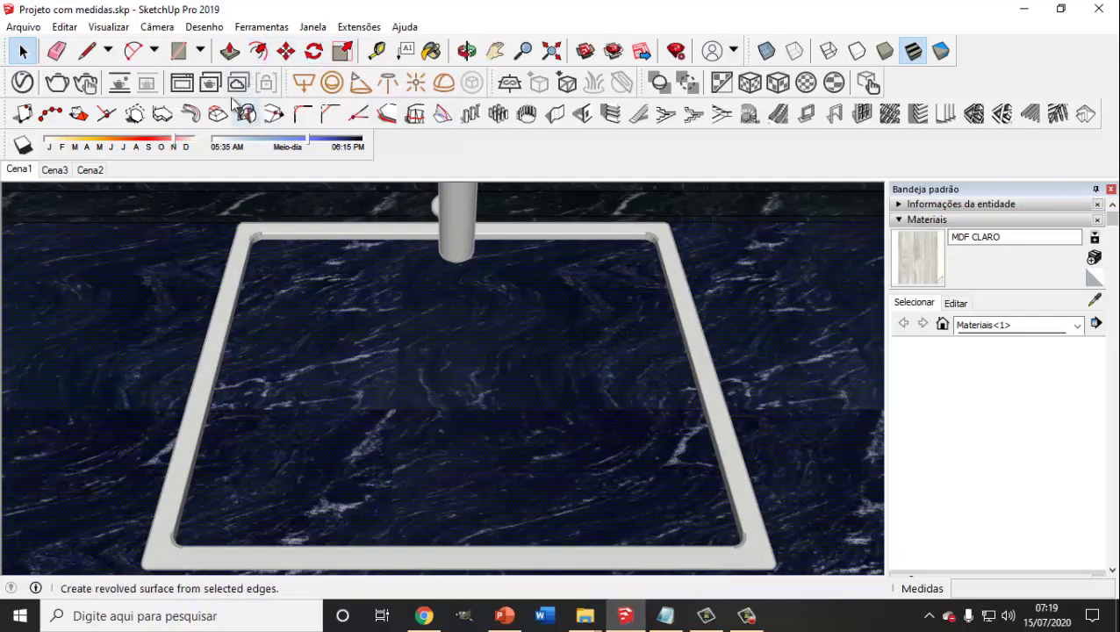
{"action": "left_click", "coordinate": [178, 50]}
{"action": "left_click", "coordinate": [263, 254]}
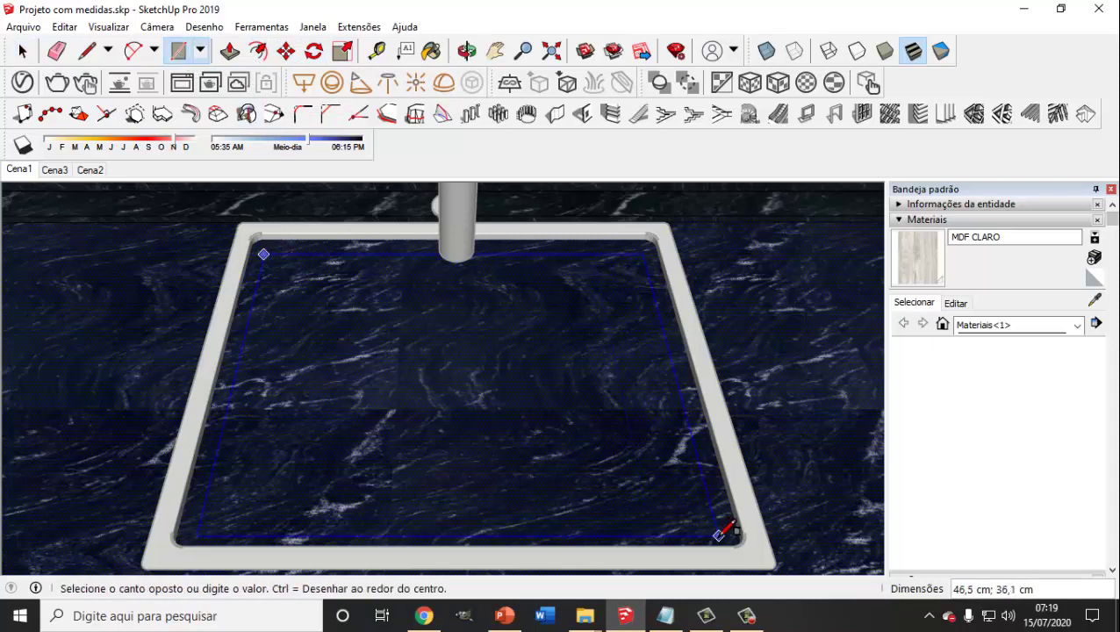
{"action": "left_click", "coordinate": [718, 534]}
{"action": "left_click", "coordinate": [23, 50]}
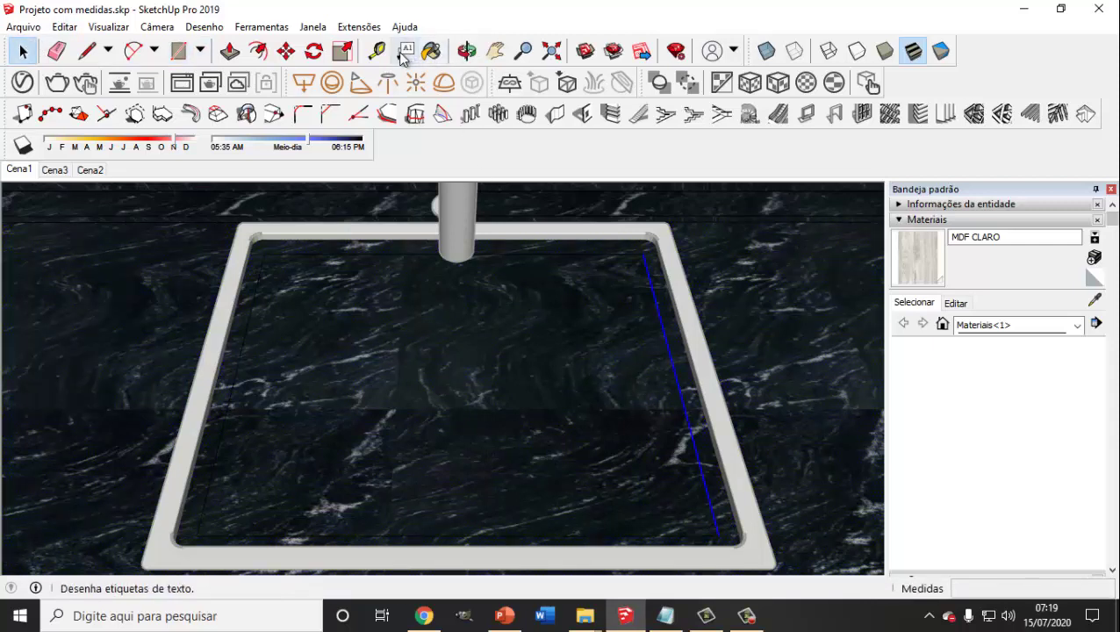
- Move the rectangle's corner and top edge against the frame's inner side
{"action": "left_click", "coordinate": [286, 53]}
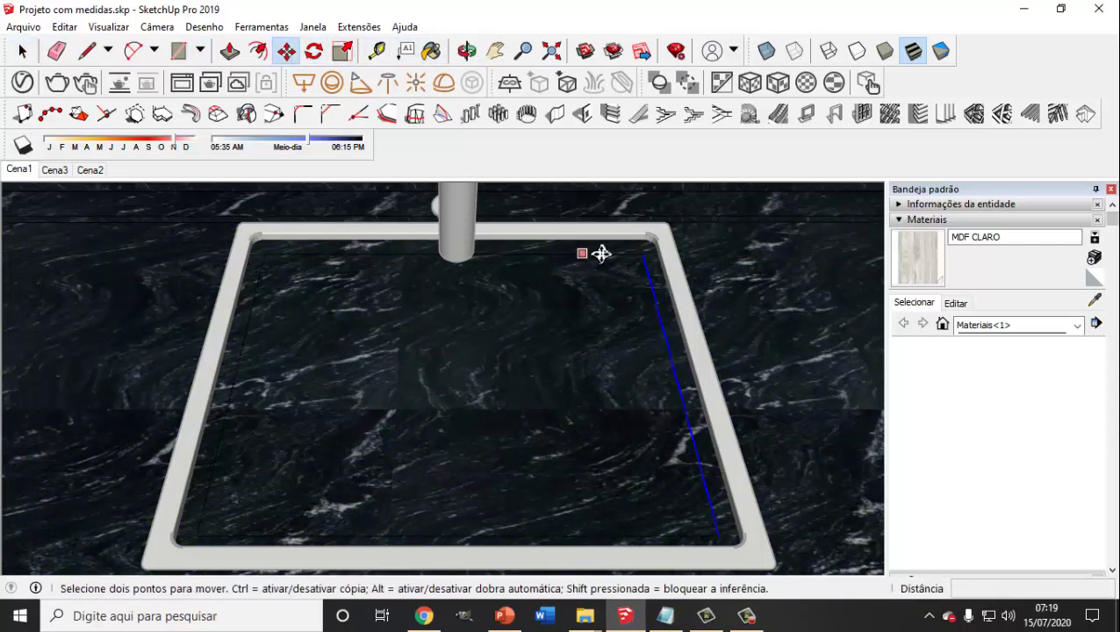
{"action": "left_click", "coordinate": [654, 255]}
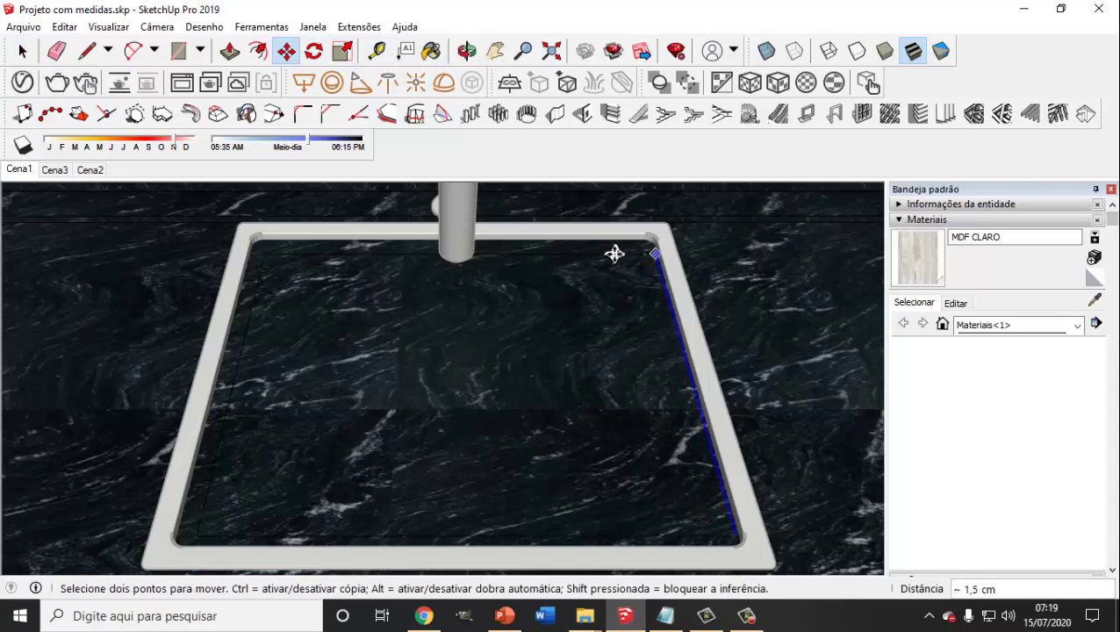
{"action": "left_click", "coordinate": [668, 255]}
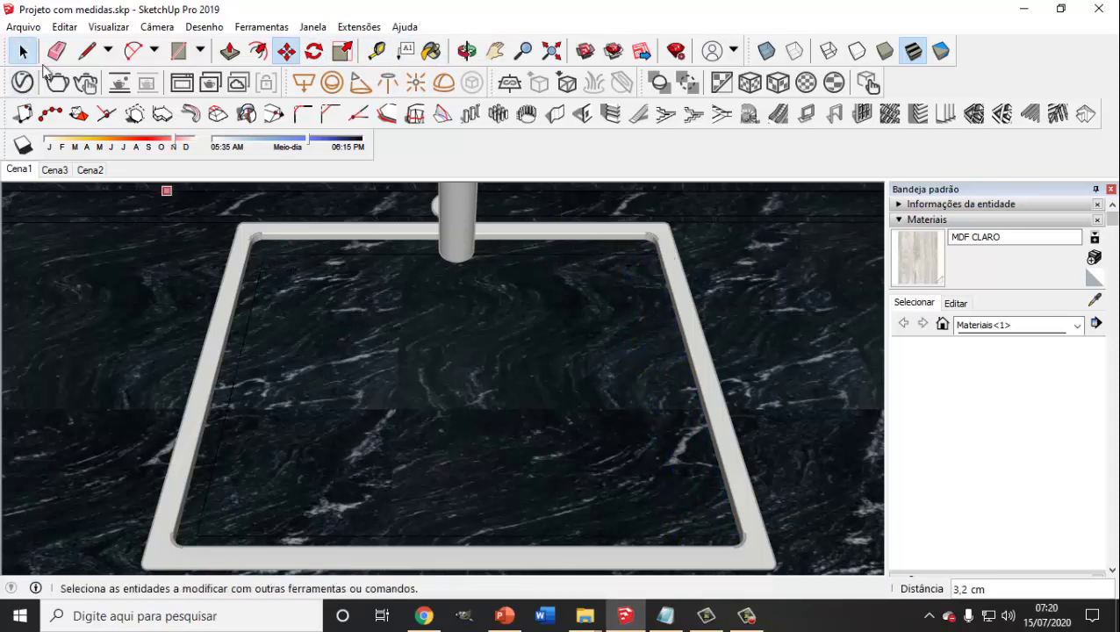
{"action": "left_click", "coordinate": [23, 51]}
{"action": "left_click", "coordinate": [286, 51]}
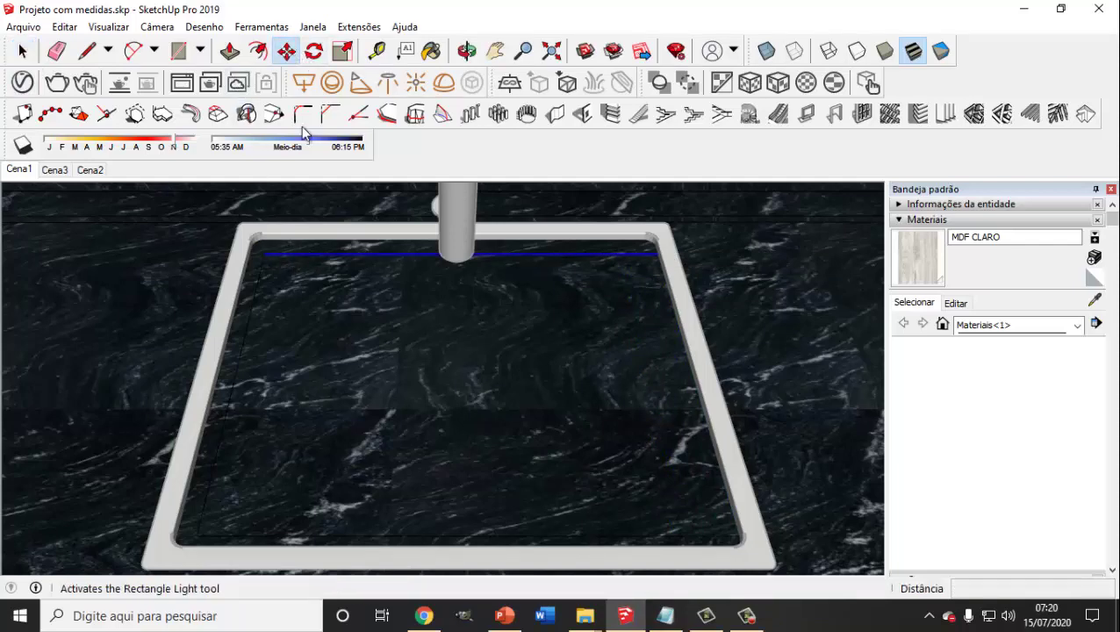
{"action": "left_click", "coordinate": [266, 254]}
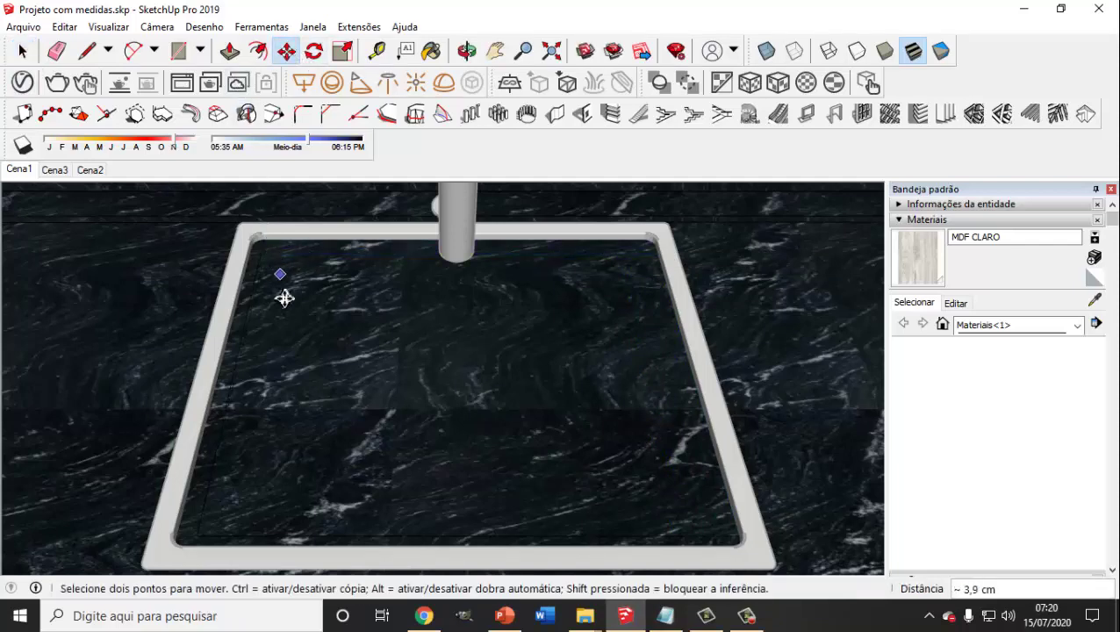
{"action": "left_click", "coordinate": [283, 294]}
{"action": "scroll", "coordinate": [283, 295], "scroll_direction": "down", "scroll_amount": 3}
{"action": "left_click", "coordinate": [23, 51]}
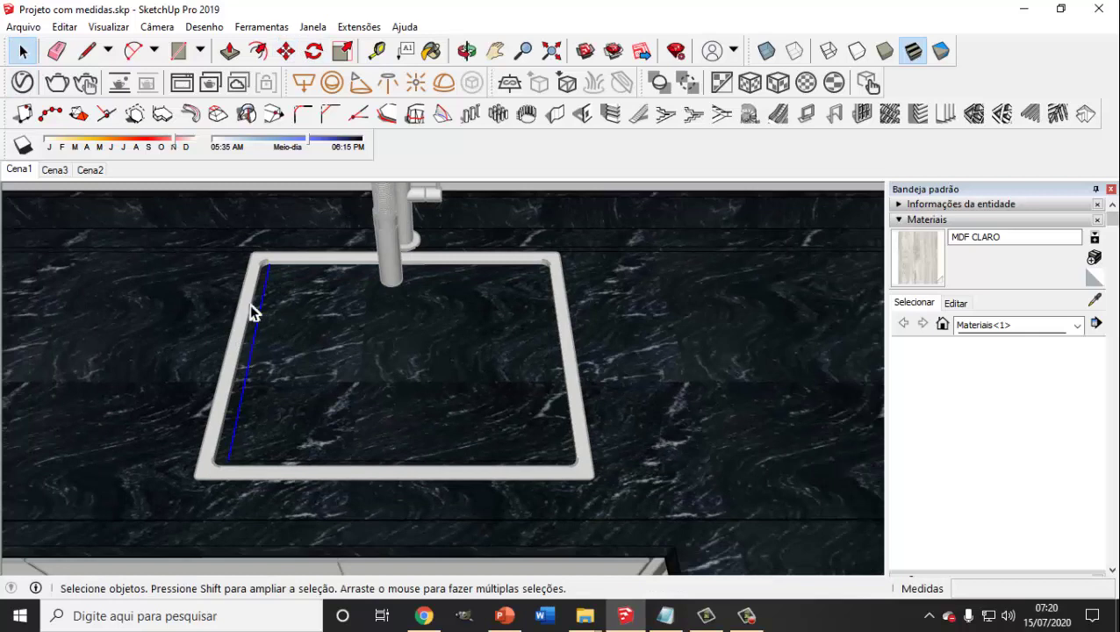
- Move the rectangle's bottom edge to the sink corner to meet the rim
{"action": "left_click", "coordinate": [286, 51]}
{"action": "left_click", "coordinate": [229, 458]}
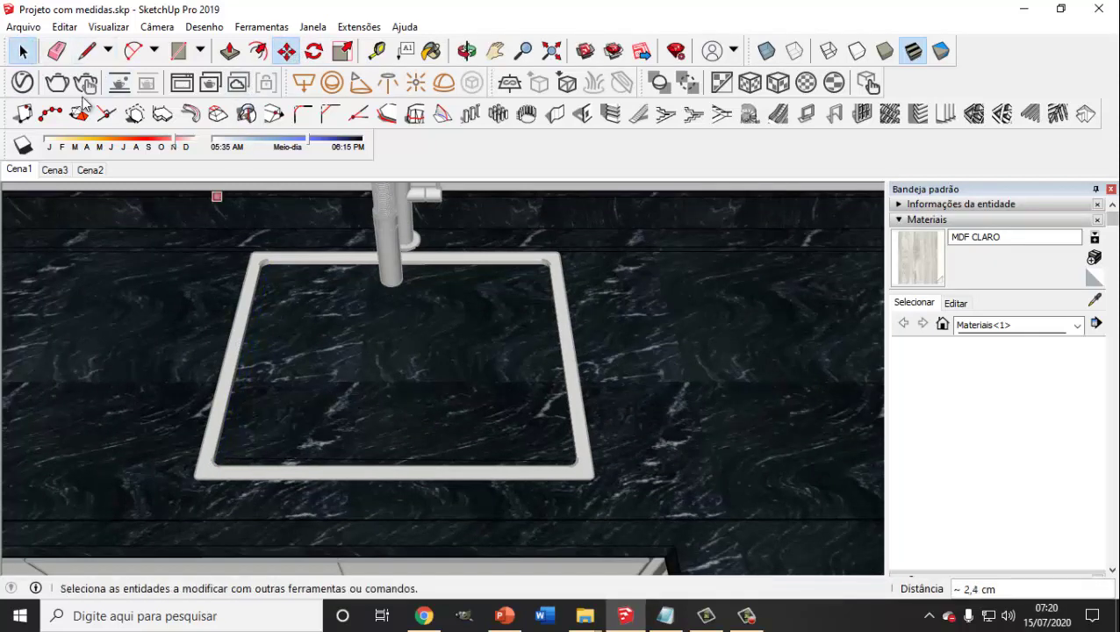
{"action": "left_click", "coordinate": [23, 51]}
{"action": "left_click", "coordinate": [287, 51]}
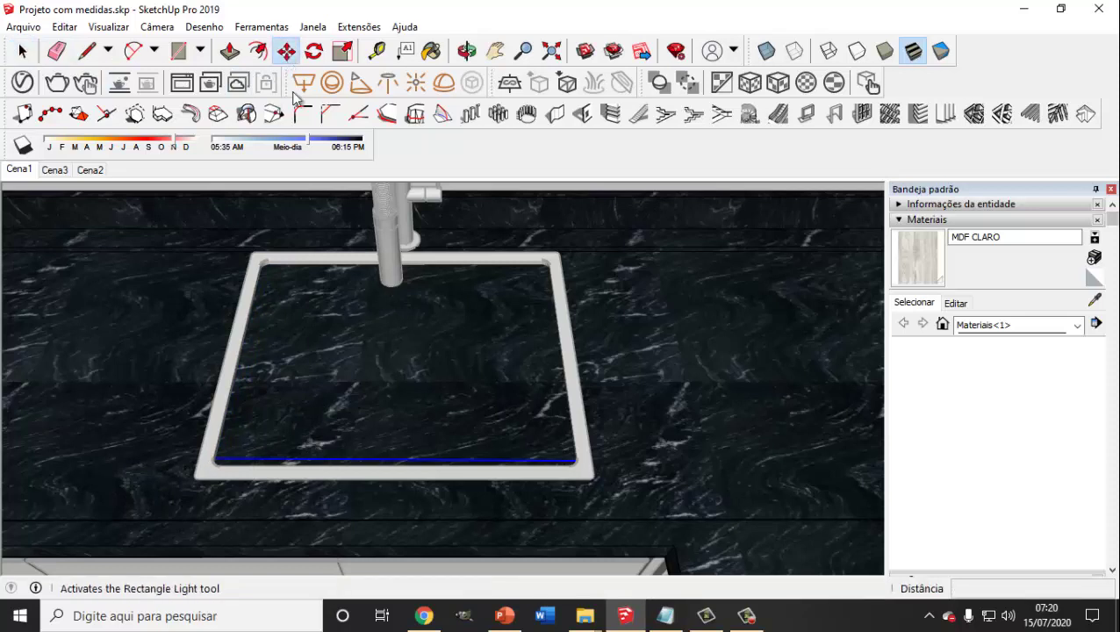
{"action": "left_click", "coordinate": [210, 463]}
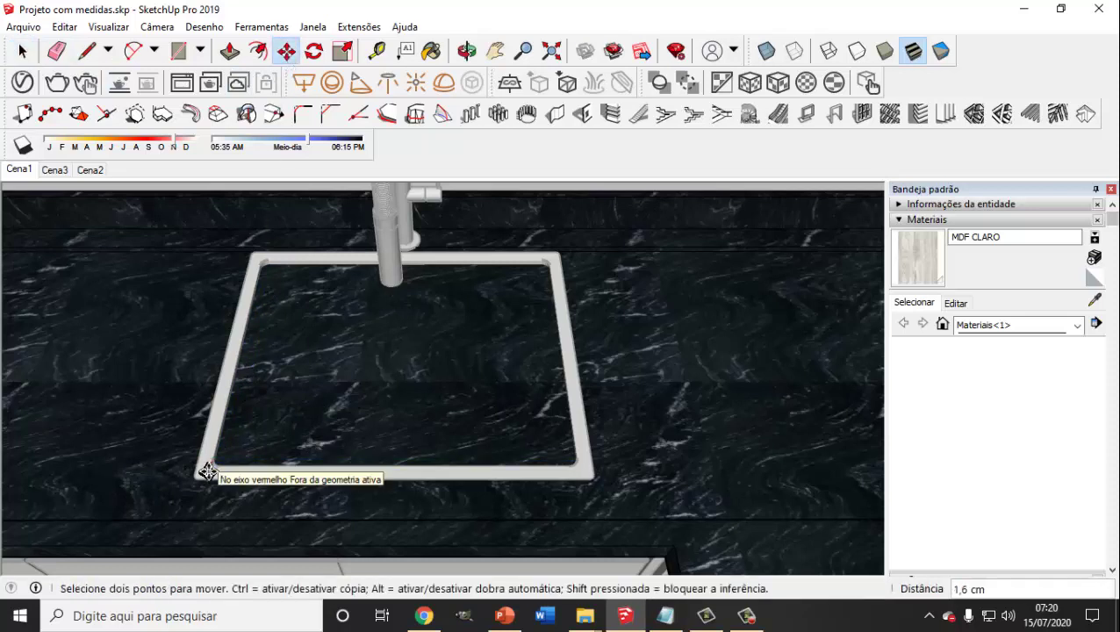
{"action": "left_click", "coordinate": [23, 51]}
- Push the marble face inside the sink down a few centimetres below the rim
{"action": "left_click", "coordinate": [410, 357]}
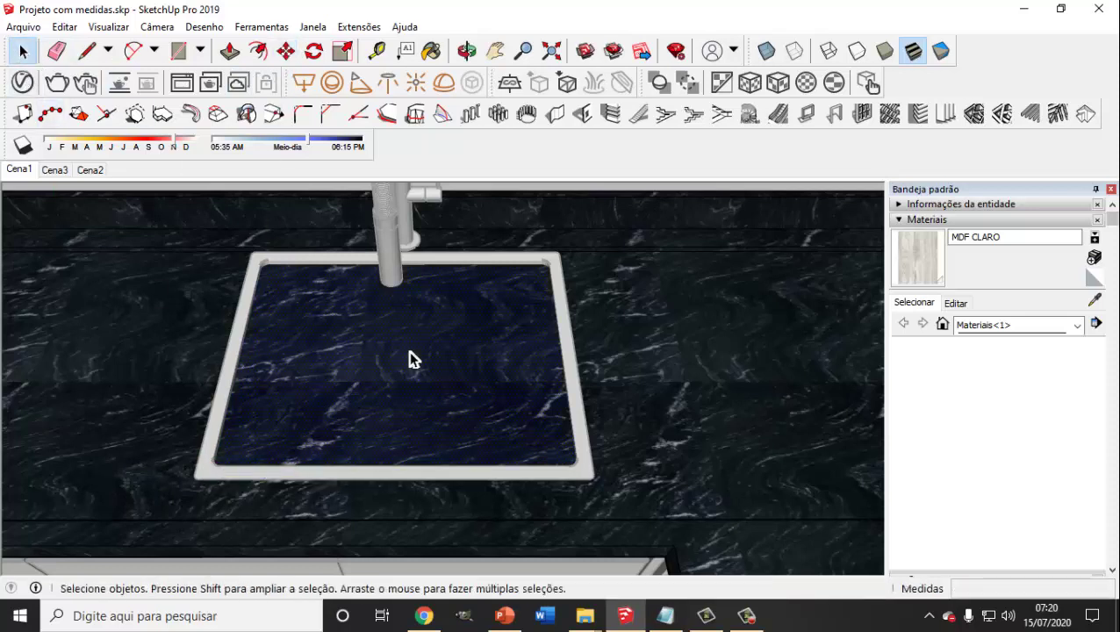
{"action": "left_click", "coordinate": [230, 52]}
{"action": "left_click", "coordinate": [387, 367]}
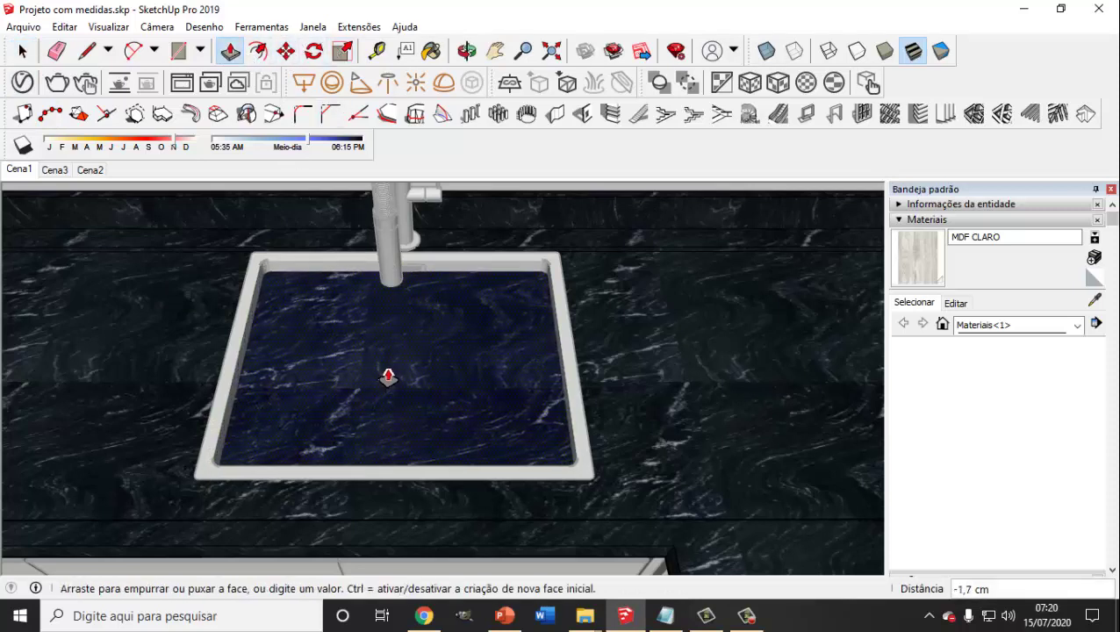
{"action": "left_click_drag", "start_coordinate": [397, 417], "coordinate": [390, 365]}
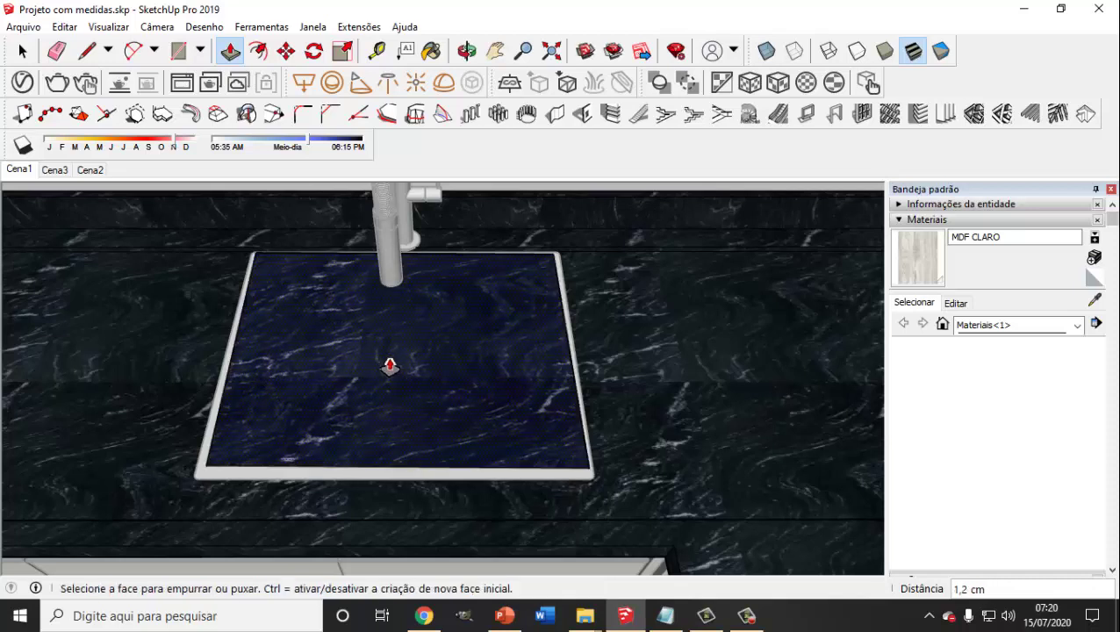
{"action": "key", "text": "ctrl+z"}
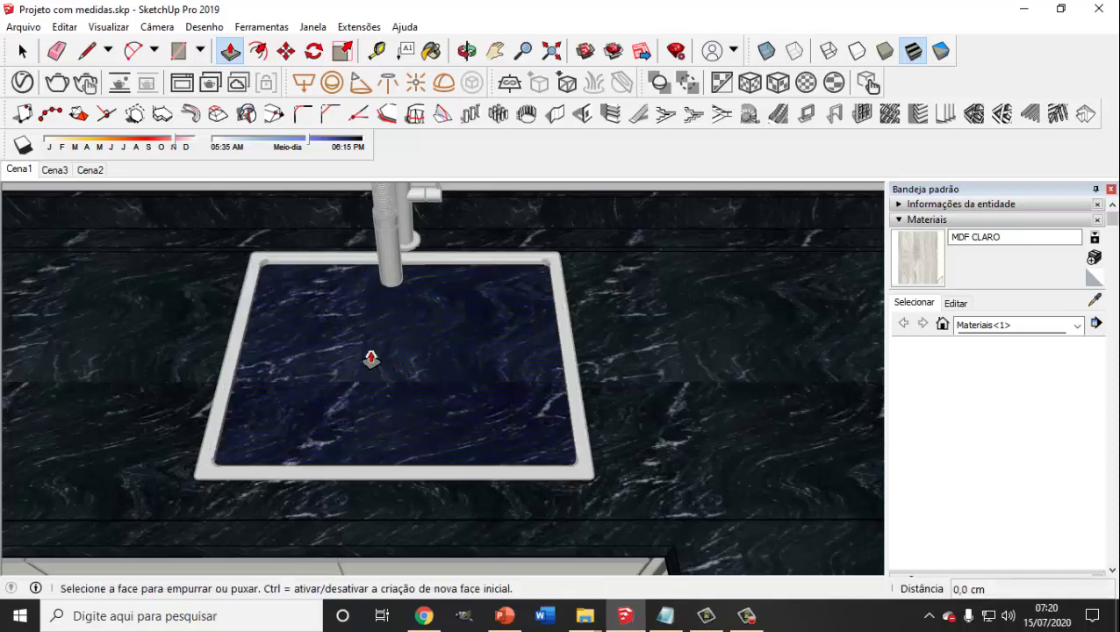
{"action": "key", "text": "e"}
{"action": "key", "text": "space"}
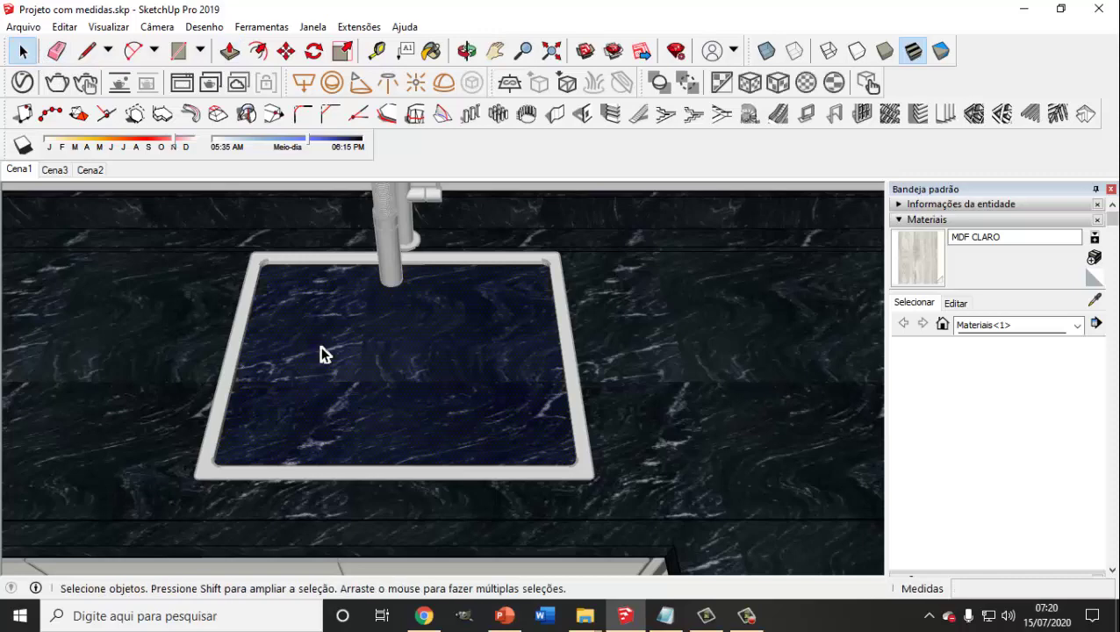
{"action": "key", "text": "ctrl+z"}
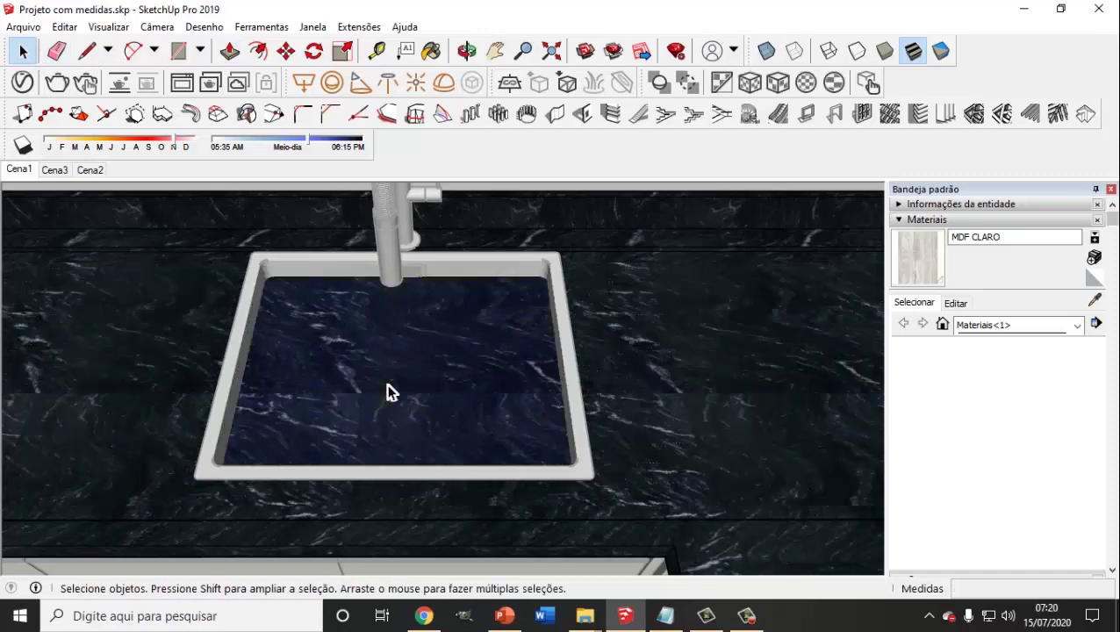
- Delete the marble face over the sink and orbit out over the whole counter
{"action": "key", "text": "ctrl+z"}
{"action": "scroll", "coordinate": [388, 392], "scroll_direction": "down", "scroll_amount": 3}
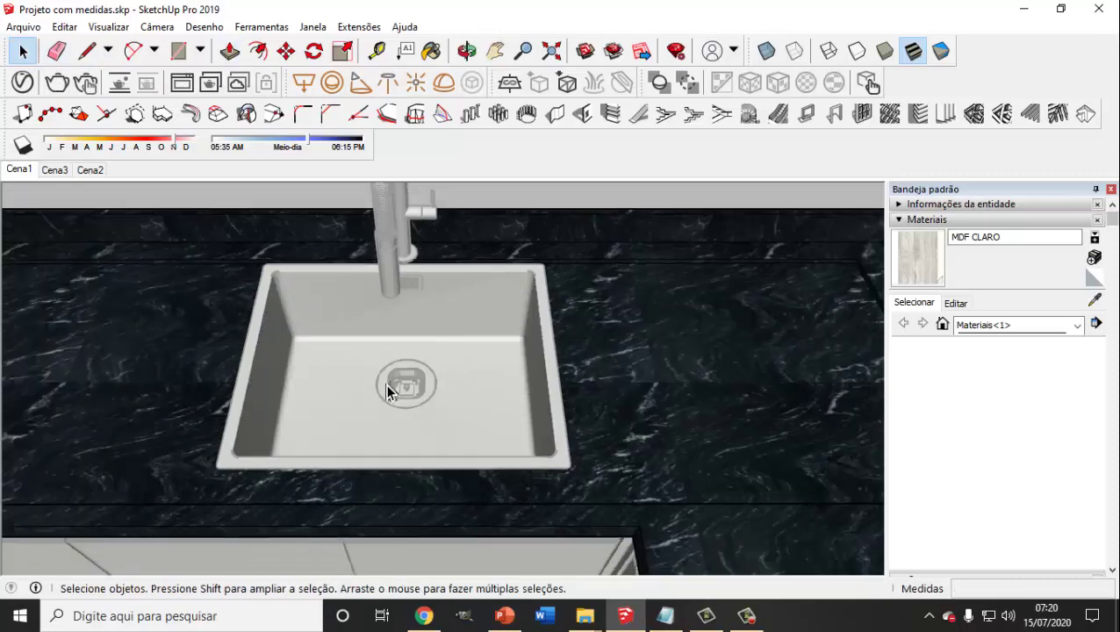
{"action": "scroll", "coordinate": [392, 392], "scroll_direction": "down", "scroll_amount": 3}
{"action": "mouse_move", "coordinate": [392, 392]}
{"action": "middle_mouse_down"}
{"action": "mouse_move", "coordinate": [553, 283]}
{"action": "mouse_move", "coordinate": [518, 375]}
{"action": "mouse_move", "coordinate": [602, 380]}
{"action": "mouse_move", "coordinate": [600, 277]}
{"action": "middle_mouse_up"}
{"action": "scroll", "coordinate": [581, 303], "scroll_direction": "up", "scroll_amount": 3}
{"action": "scroll", "coordinate": [582, 303], "scroll_direction": "up", "scroll_amount": 3}
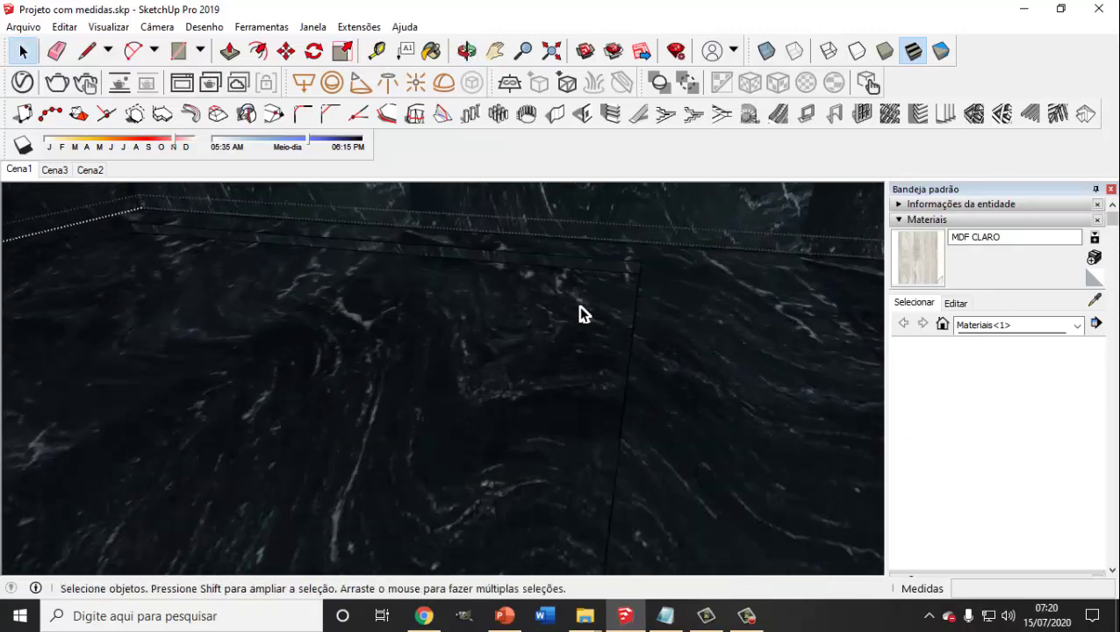
{"action": "scroll", "coordinate": [580, 312], "scroll_direction": "up", "scroll_amount": 2}
{"action": "scroll", "coordinate": [575, 333], "scroll_direction": "up", "scroll_amount": 2}
- Orbit around the sink corner, then return to the Cena1 scene view
{"action": "mouse_move", "coordinate": [572, 347]}
{"action": "middle_mouse_down"}
{"action": "mouse_move", "coordinate": [579, 360]}
{"action": "mouse_move", "coordinate": [607, 333]}
{"action": "middle_mouse_up"}
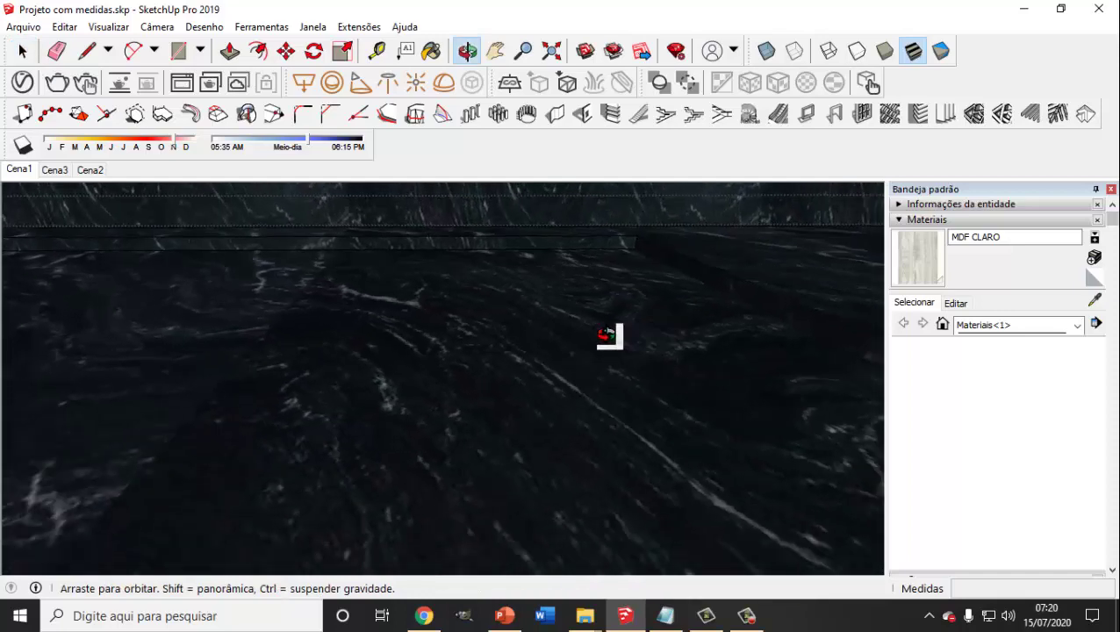
{"action": "scroll", "coordinate": [533, 350], "scroll_direction": "down", "scroll_amount": 3}
{"action": "scroll", "coordinate": [551, 372], "scroll_direction": "down", "scroll_amount": 3}
{"action": "scroll", "coordinate": [531, 408], "scroll_direction": "down", "scroll_amount": 3}
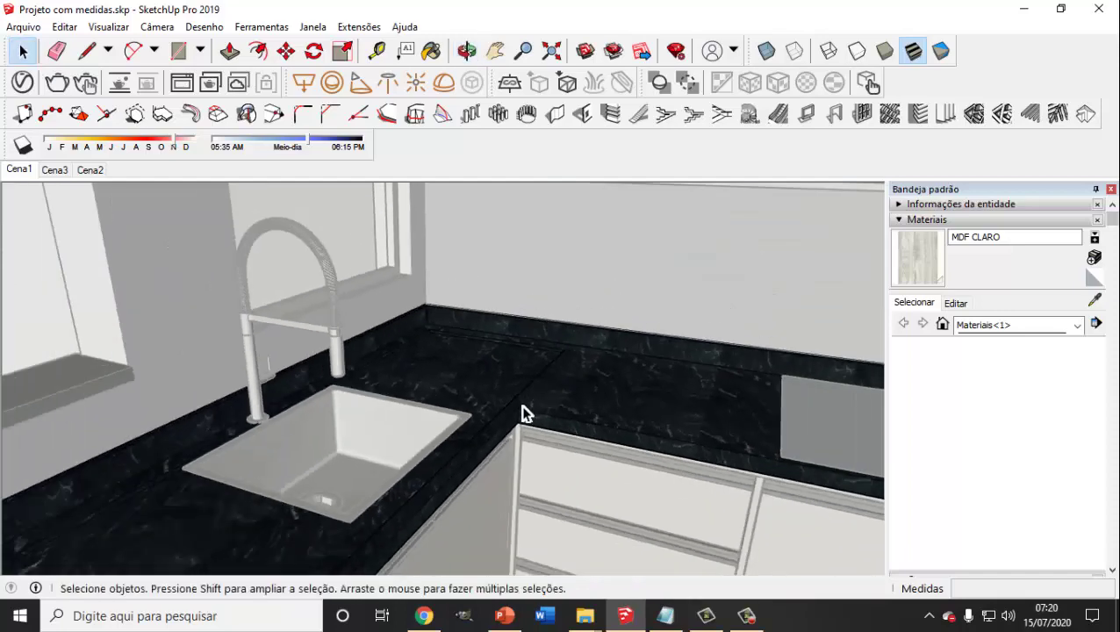
{"action": "middle_click_drag", "start_coordinate": [522, 414], "coordinate": [454, 467]}
{"action": "scroll", "coordinate": [470, 450], "scroll_direction": "down", "scroll_amount": 3}
{"action": "scroll", "coordinate": [468, 445], "scroll_direction": "down", "scroll_amount": 3}
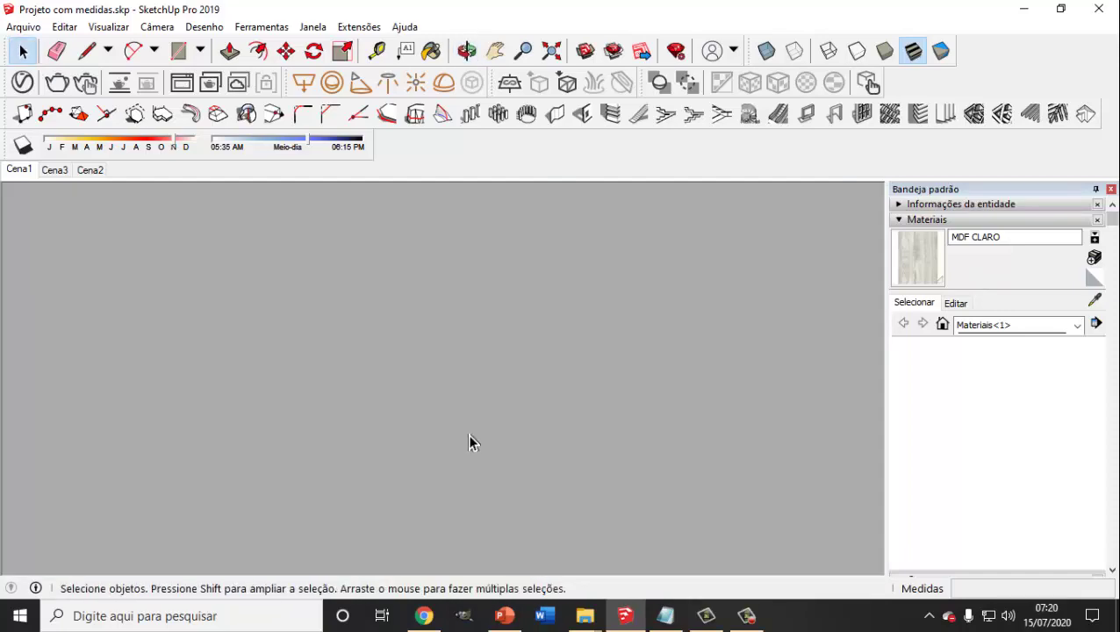
{"action": "left_click", "coordinate": [21, 172]}
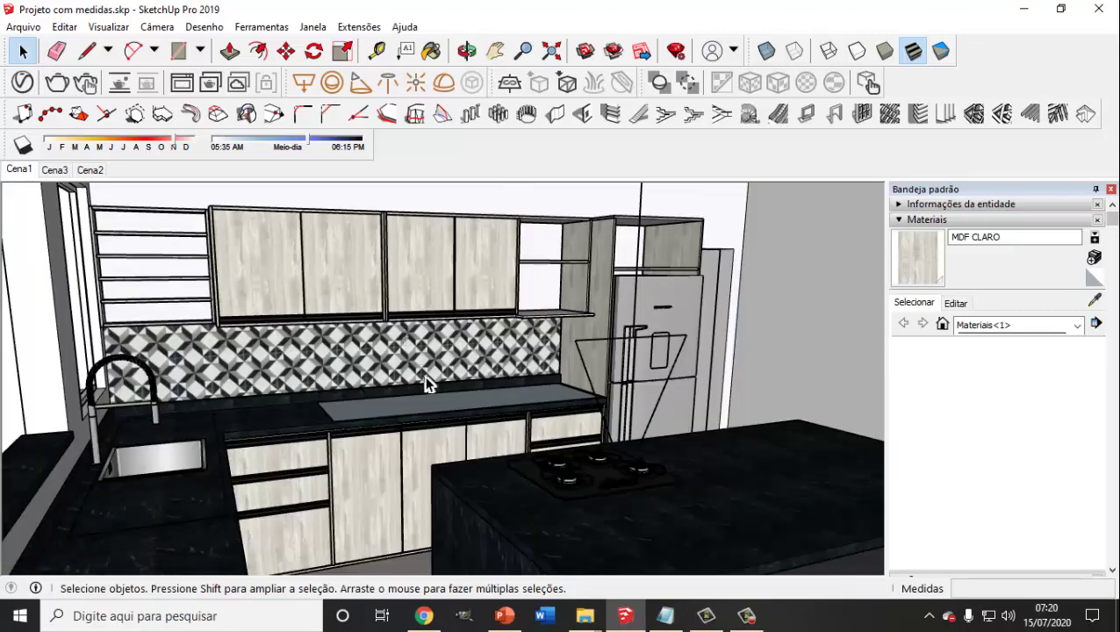
{"action": "mouse_move", "coordinate": [423, 382]}
{"action": "middle_mouse_down"}
{"action": "mouse_move", "coordinate": [427, 455]}
{"action": "mouse_move", "coordinate": [439, 462]}
{"action": "middle_mouse_up"}
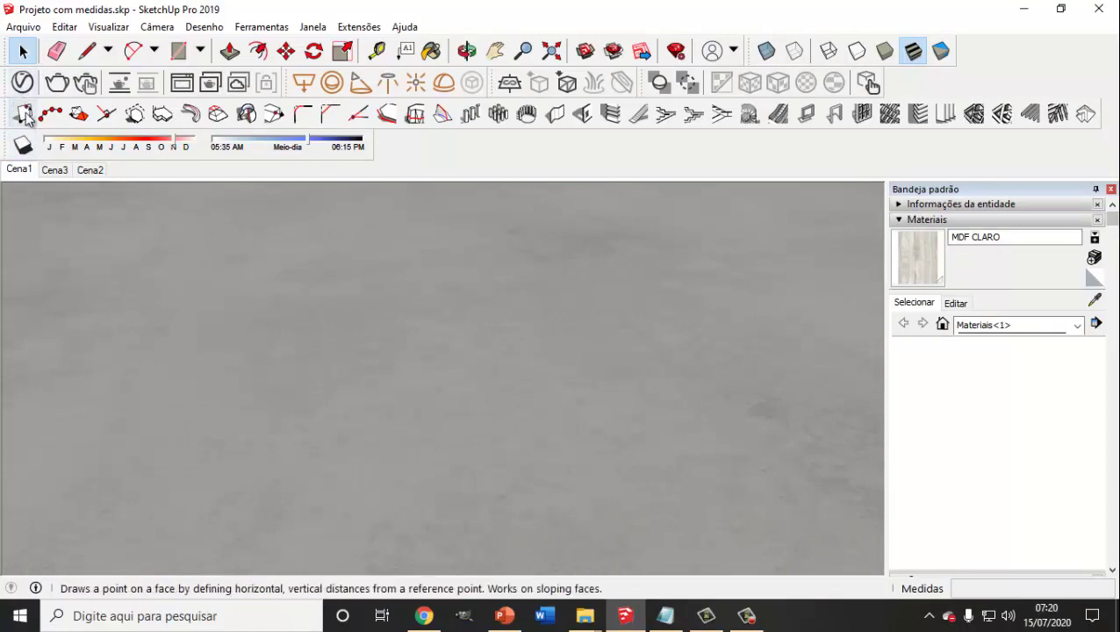
- Return to Cena1, zoom in close on the grey countertop, then zoom back out
{"action": "left_click", "coordinate": [27, 171]}
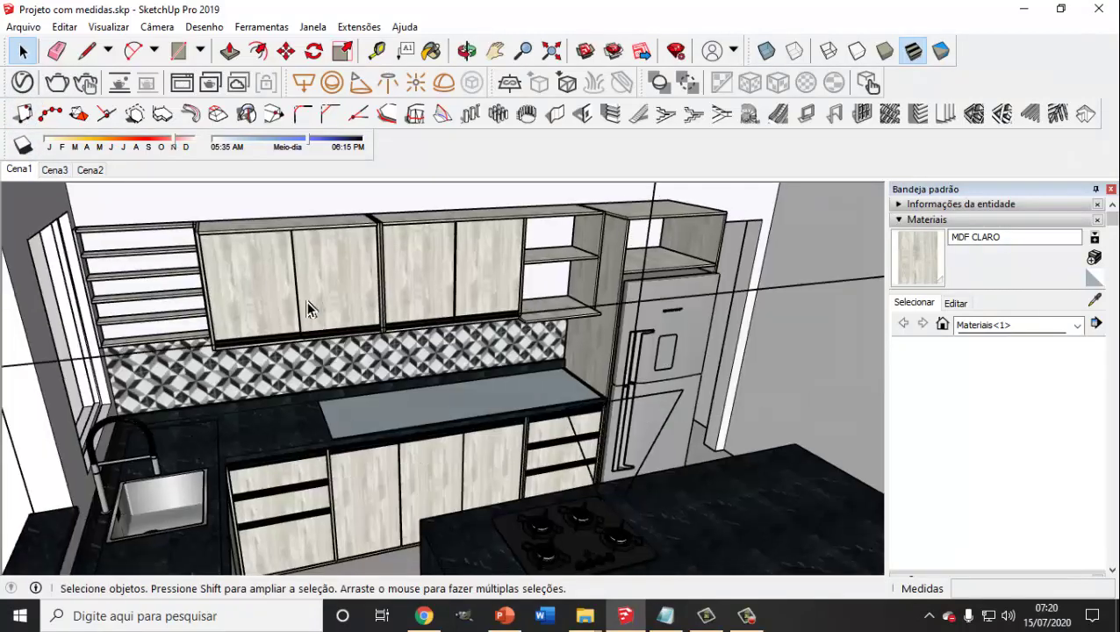
{"action": "scroll", "coordinate": [483, 413], "scroll_direction": "up", "scroll_amount": 3}
{"action": "scroll", "coordinate": [393, 387], "scroll_direction": "up", "scroll_amount": 3}
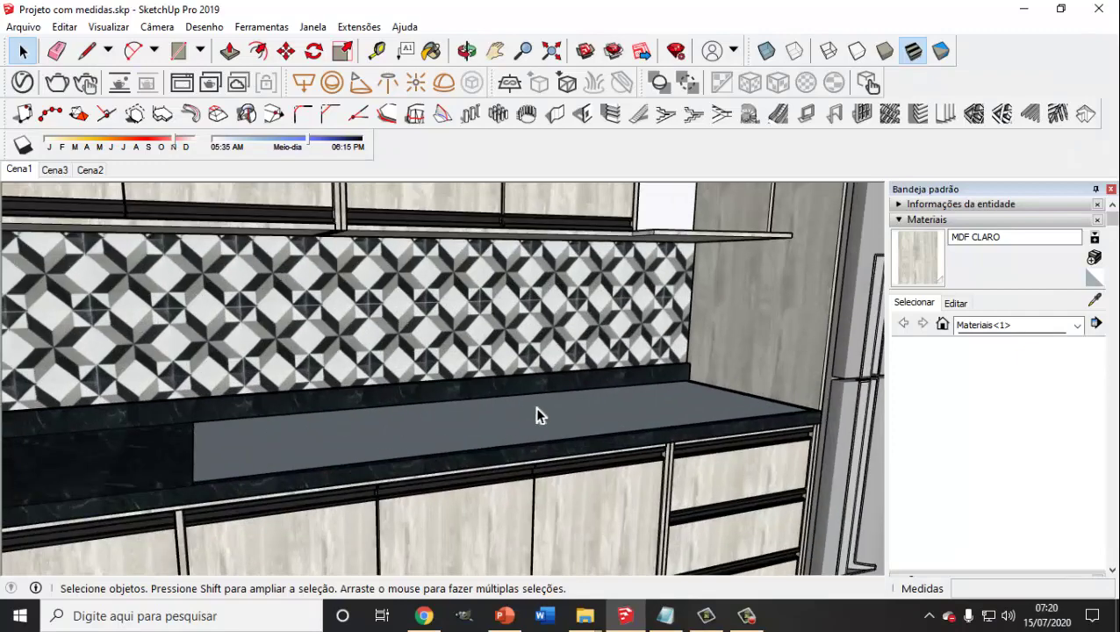
{"action": "scroll", "coordinate": [535, 406], "scroll_direction": "up", "scroll_amount": 3}
{"action": "scroll", "coordinate": [535, 412], "scroll_direction": "up", "scroll_amount": 2}
{"action": "middle_click_drag", "start_coordinate": [534, 411], "coordinate": [561, 479]}
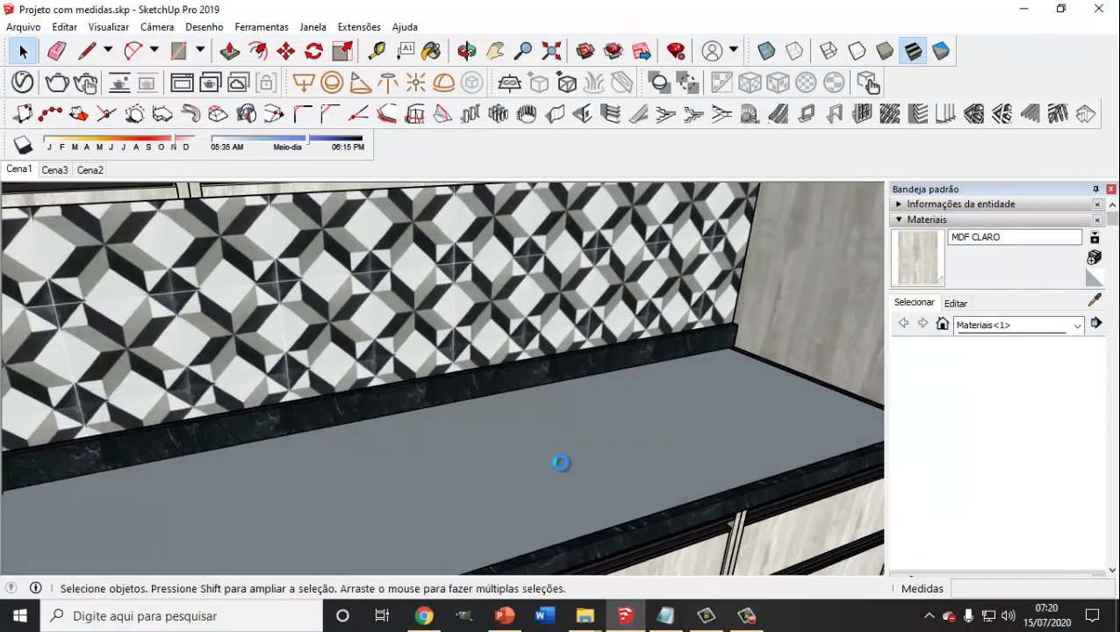
{"action": "scroll", "coordinate": [544, 425], "scroll_direction": "down", "scroll_amount": 2}
{"action": "scroll", "coordinate": [431, 355], "scroll_direction": "down", "scroll_amount": 2}
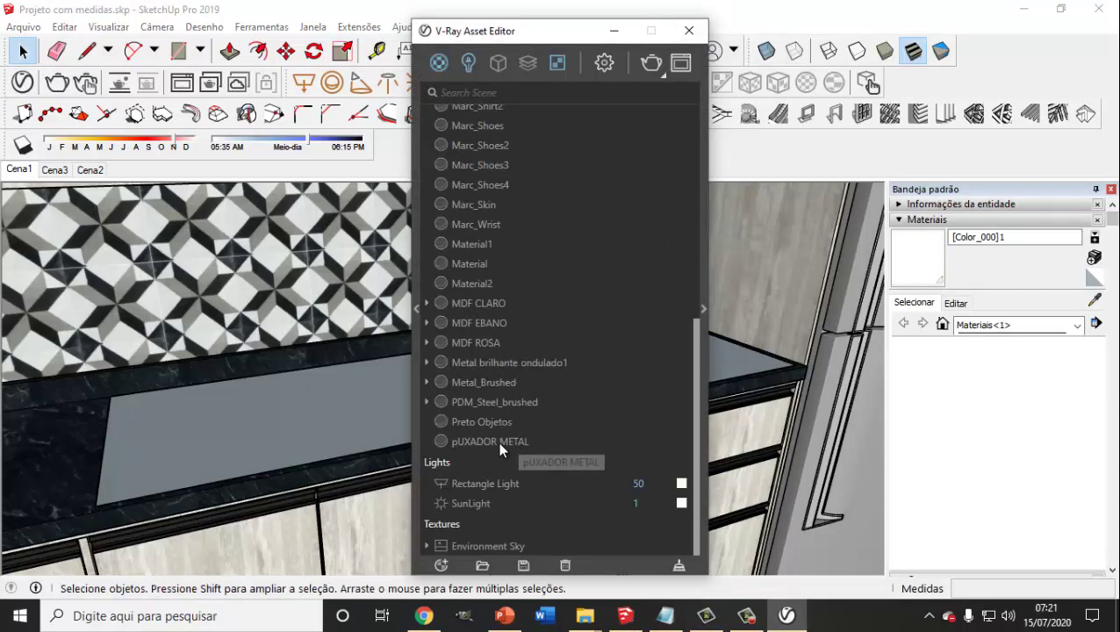
- Select GRANITO PRETO in the V-Ray material list, expand its settings, then close the editor
{"action": "left_click_drag", "start_coordinate": [692, 421], "coordinate": [695, 299]}
{"action": "left_click", "coordinate": [507, 240]}
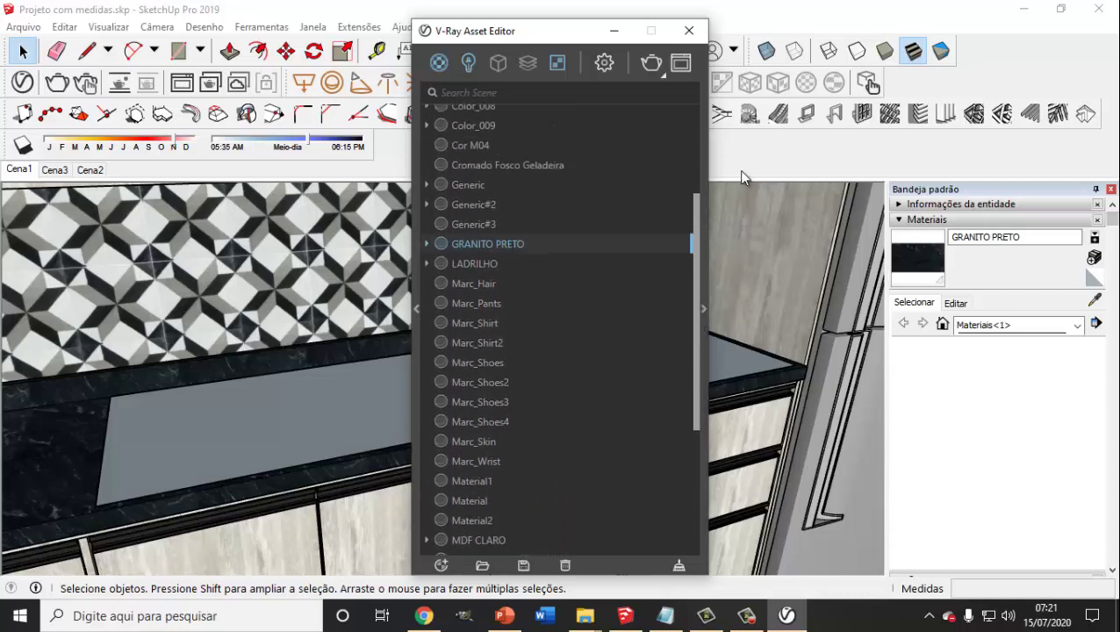
{"action": "left_click", "coordinate": [701, 308]}
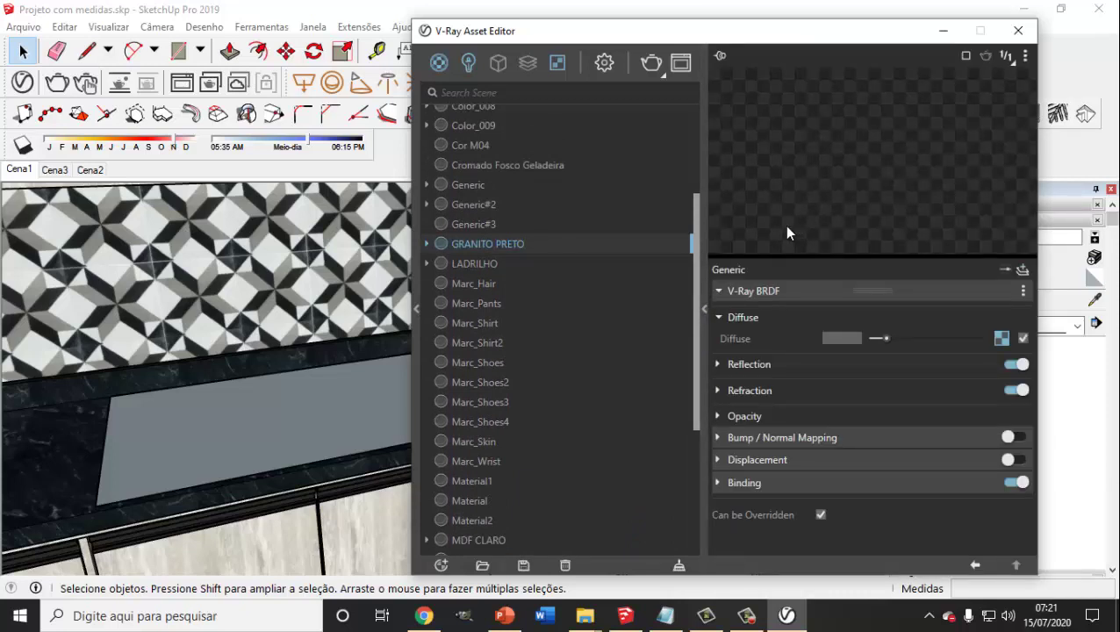
{"action": "double_click", "coordinate": [472, 243]}
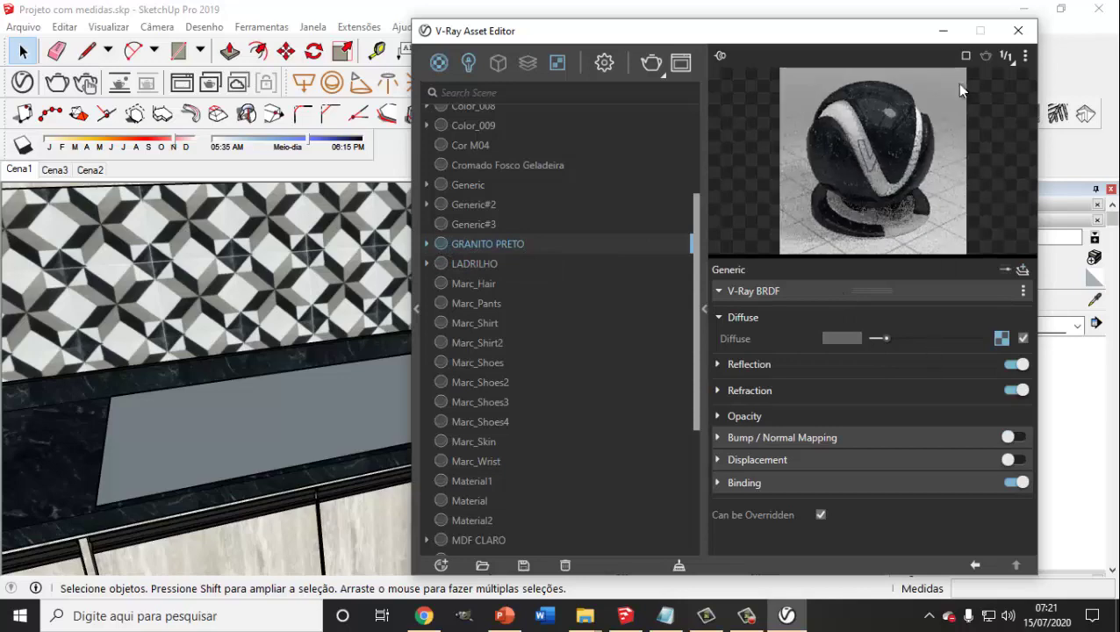
{"action": "left_click", "coordinate": [936, 31]}
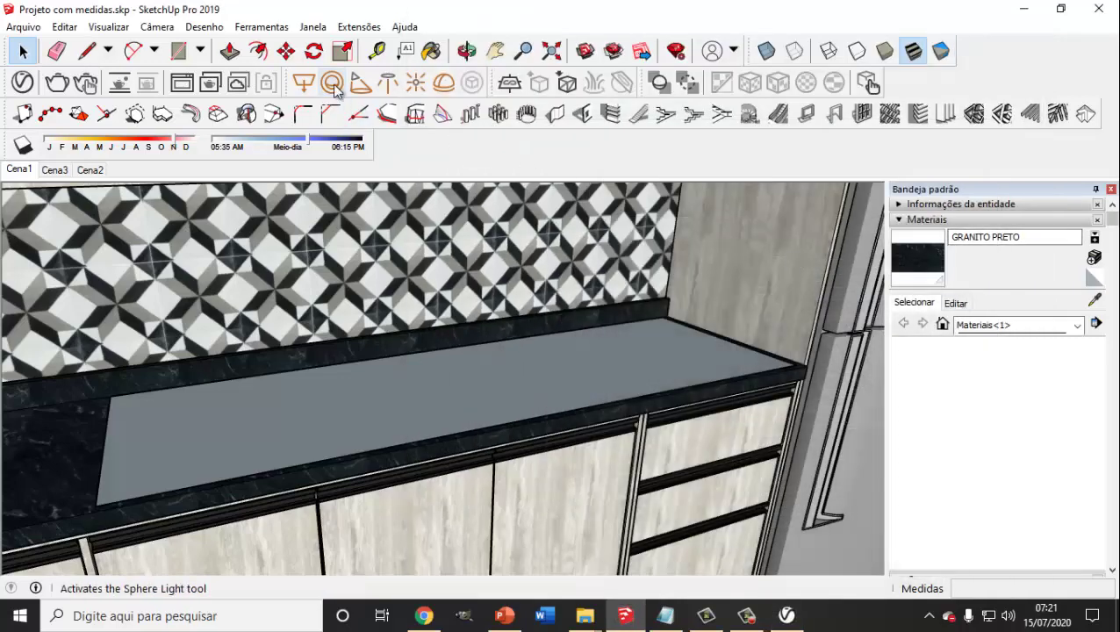
- Paint the grey countertop beside the refrigerator with GRANITO PRETO and group that face
{"action": "left_click", "coordinate": [433, 51]}
{"action": "left_click", "coordinate": [520, 373]}
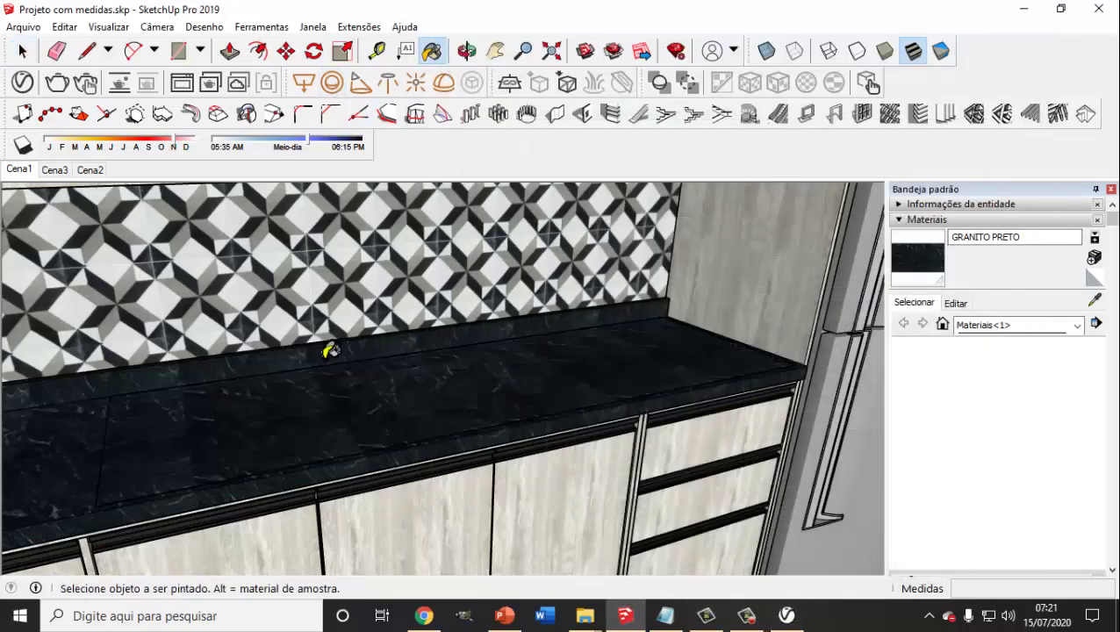
{"action": "left_click", "coordinate": [23, 50]}
{"action": "left_click", "coordinate": [302, 424]}
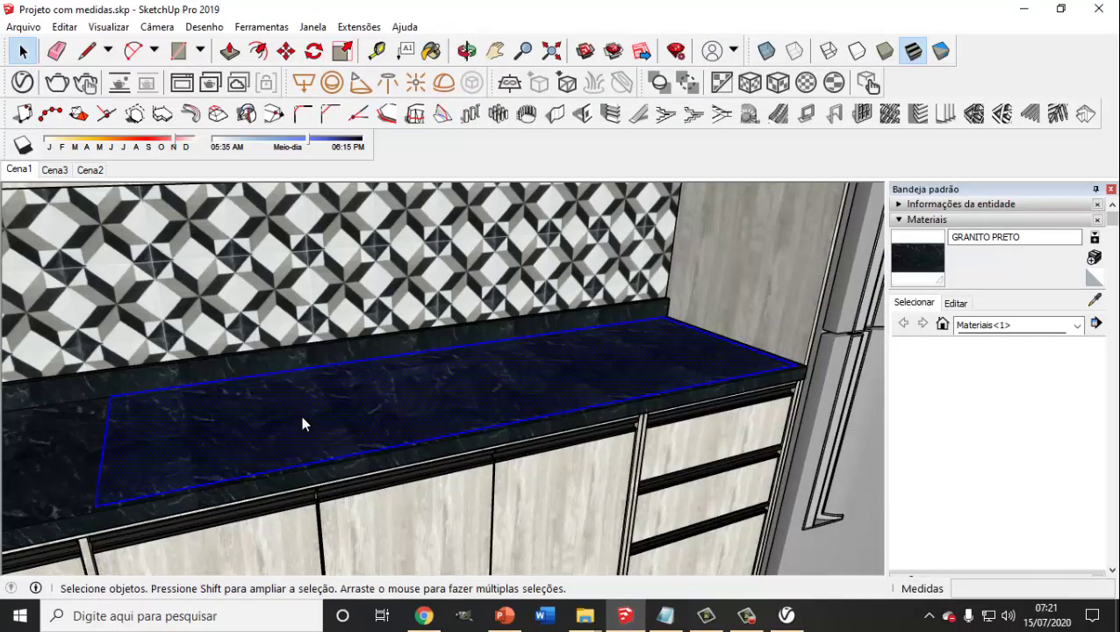
{"action": "right_click", "coordinate": [302, 424]}
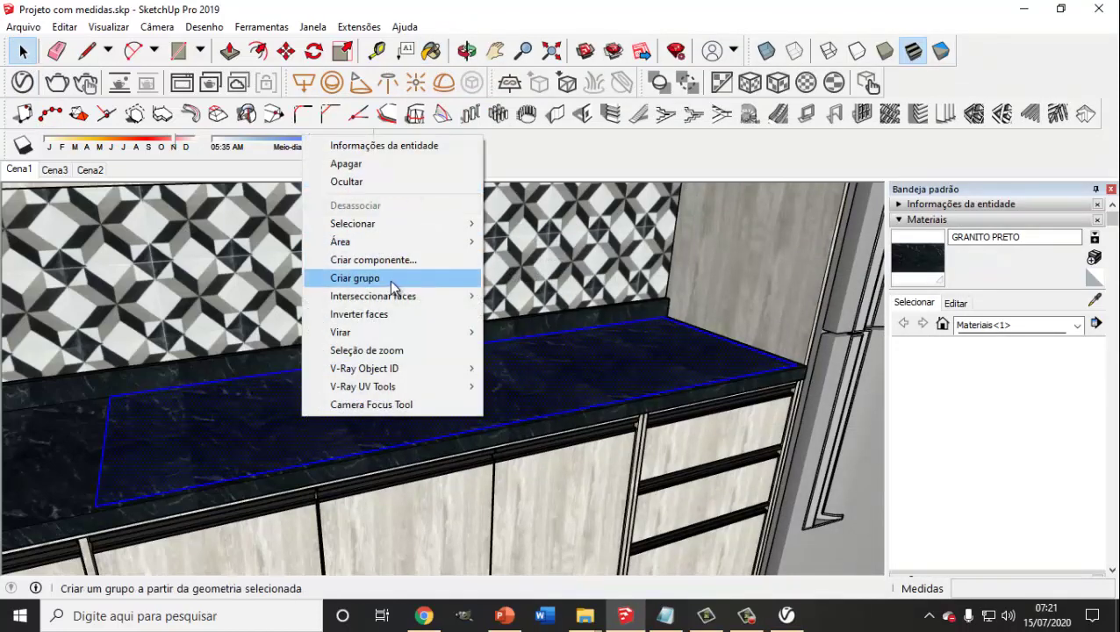
{"action": "left_click", "coordinate": [393, 286]}
- Orbit around the kitchen, select the L-shaped countertop, and return to the Cena1 view
{"action": "middle_click_drag", "start_coordinate": [460, 367], "coordinate": [502, 445]}
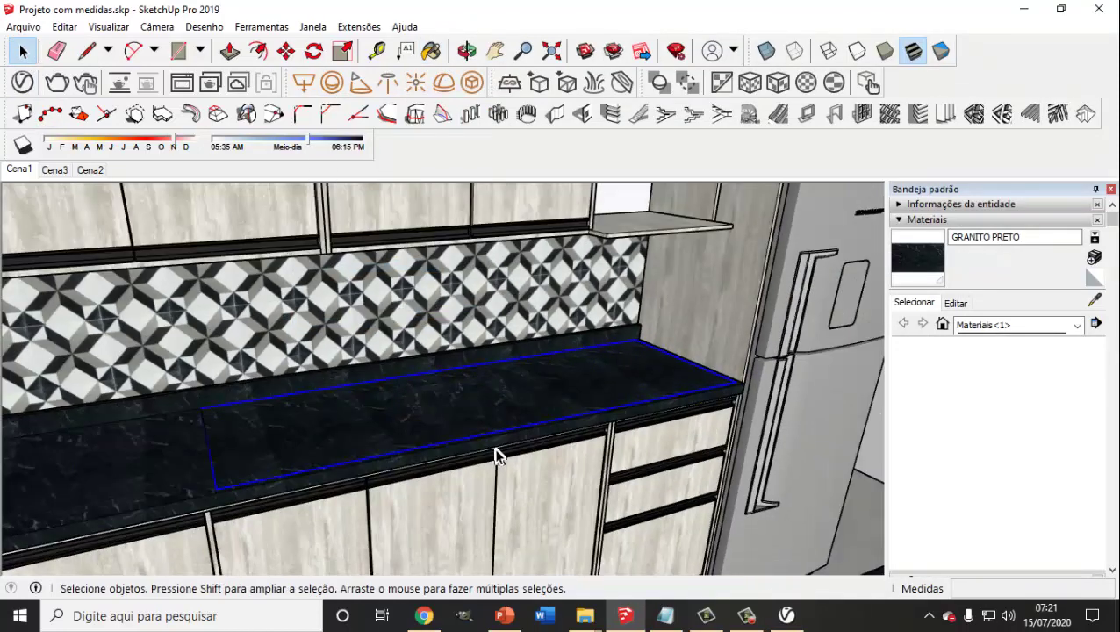
{"action": "scroll", "coordinate": [477, 451], "scroll_direction": "down", "scroll_amount": 3}
{"action": "scroll", "coordinate": [472, 452], "scroll_direction": "down", "scroll_amount": 2}
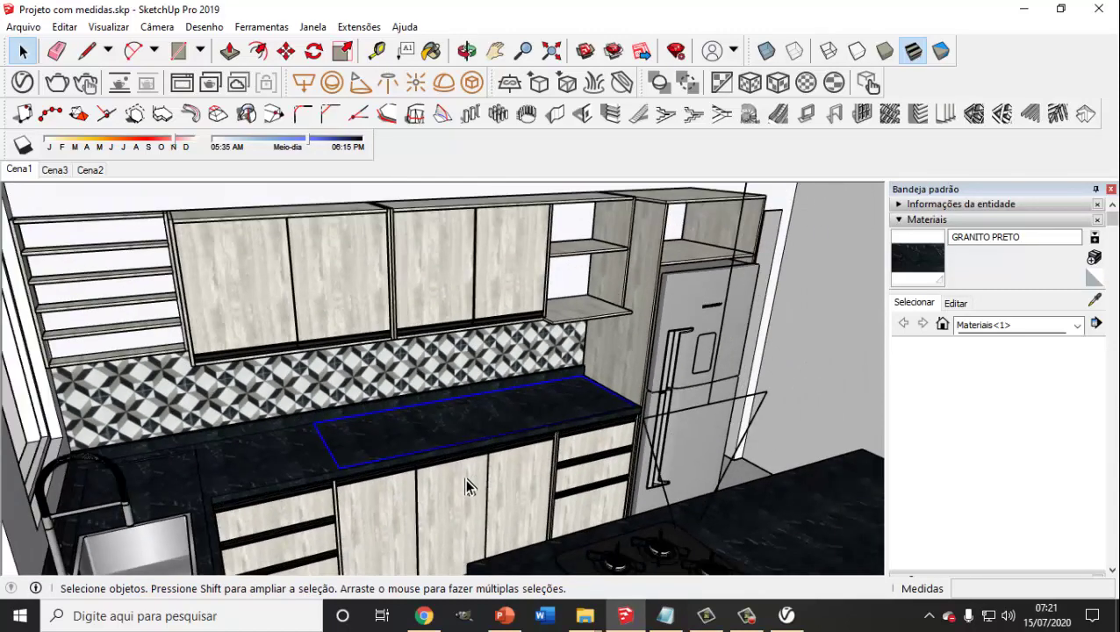
{"action": "mouse_move", "coordinate": [440, 497]}
{"action": "middle_mouse_down"}
{"action": "mouse_move", "coordinate": [445, 380]}
{"action": "mouse_move", "coordinate": [465, 400]}
{"action": "mouse_move", "coordinate": [347, 437]}
{"action": "mouse_move", "coordinate": [254, 416]}
{"action": "mouse_move", "coordinate": [392, 392]}
{"action": "mouse_move", "coordinate": [377, 399]}
{"action": "mouse_move", "coordinate": [238, 350]}
{"action": "mouse_move", "coordinate": [180, 357]}
{"action": "mouse_move", "coordinate": [254, 397]}
{"action": "mouse_move", "coordinate": [452, 395]}
{"action": "mouse_move", "coordinate": [353, 395]}
{"action": "mouse_move", "coordinate": [268, 369]}
{"action": "mouse_move", "coordinate": [533, 377]}
{"action": "mouse_move", "coordinate": [667, 360]}
{"action": "mouse_move", "coordinate": [624, 445]}
{"action": "mouse_move", "coordinate": [565, 462]}
{"action": "mouse_move", "coordinate": [615, 417]}
{"action": "mouse_move", "coordinate": [534, 417]}
{"action": "mouse_move", "coordinate": [516, 462]}
{"action": "middle_mouse_up"}
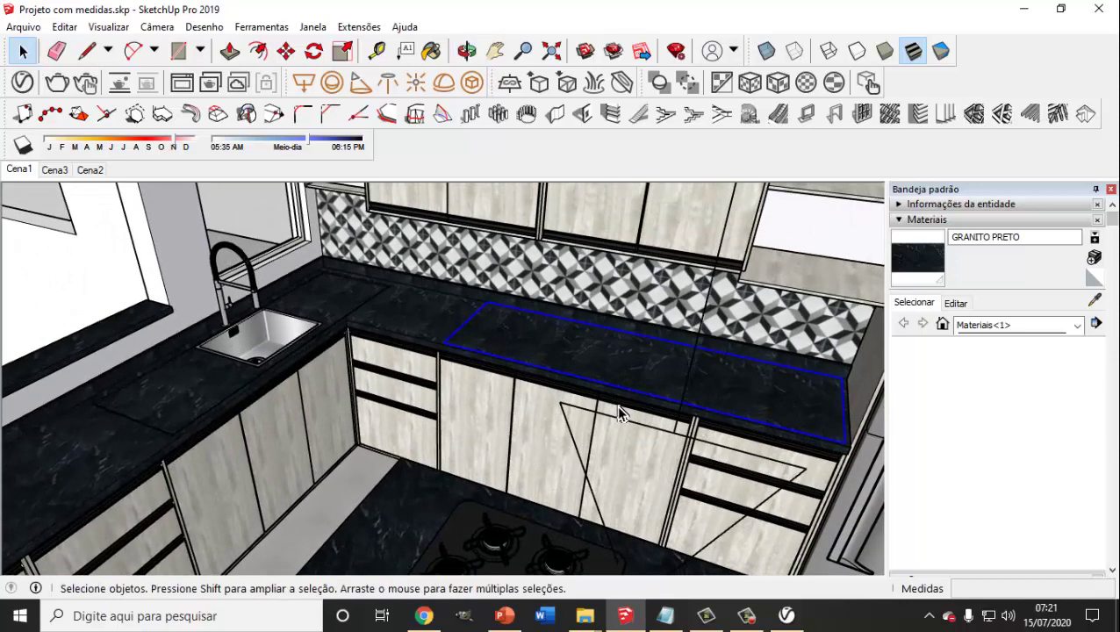
{"action": "left_click", "coordinate": [401, 334]}
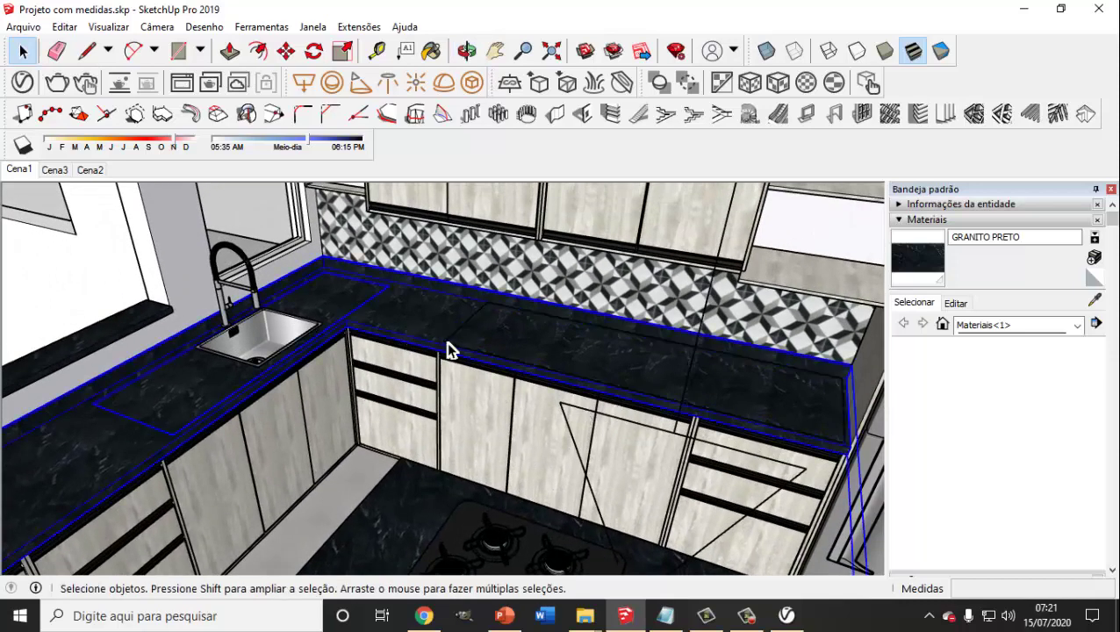
{"action": "mouse_move", "coordinate": [507, 334]}
{"action": "middle_mouse_down"}
{"action": "mouse_move", "coordinate": [531, 359]}
{"action": "mouse_move", "coordinate": [424, 437]}
{"action": "mouse_move", "coordinate": [538, 399]}
{"action": "middle_mouse_up"}
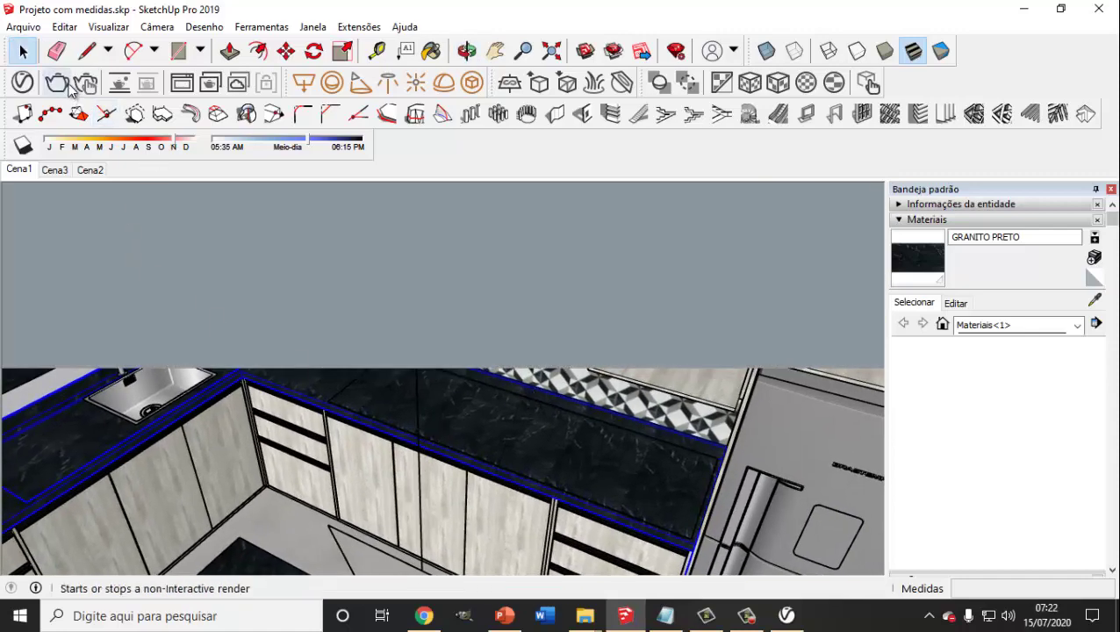
{"action": "left_click", "coordinate": [18, 169]}
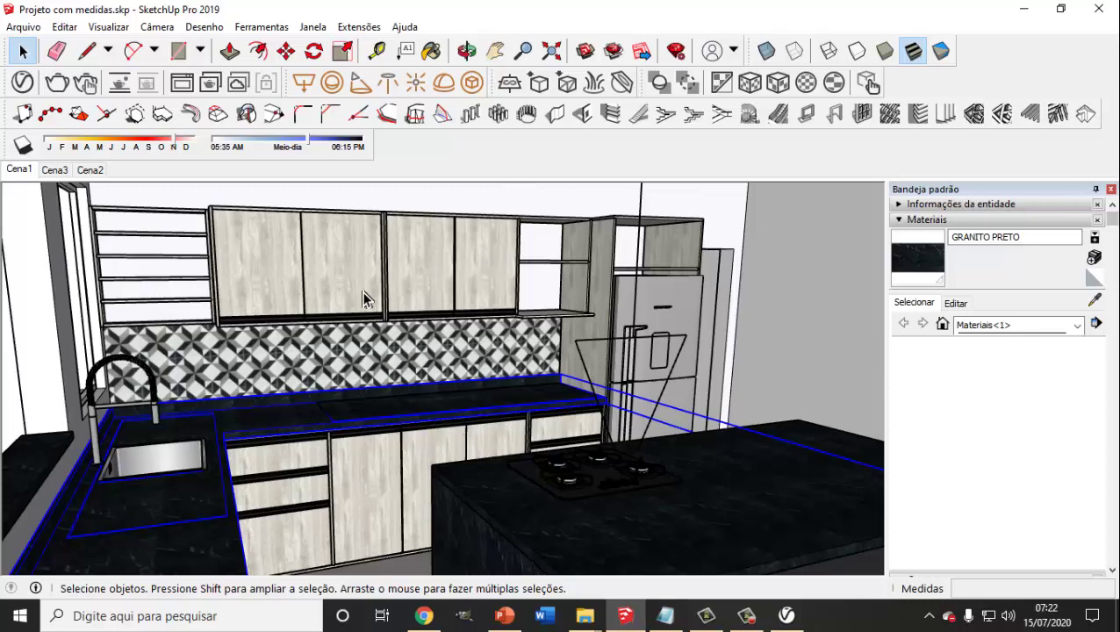
- In the V-Ray Asset Editor, preview the Generic materials and pick MDF ROSA
{"action": "left_click", "coordinate": [585, 51]}
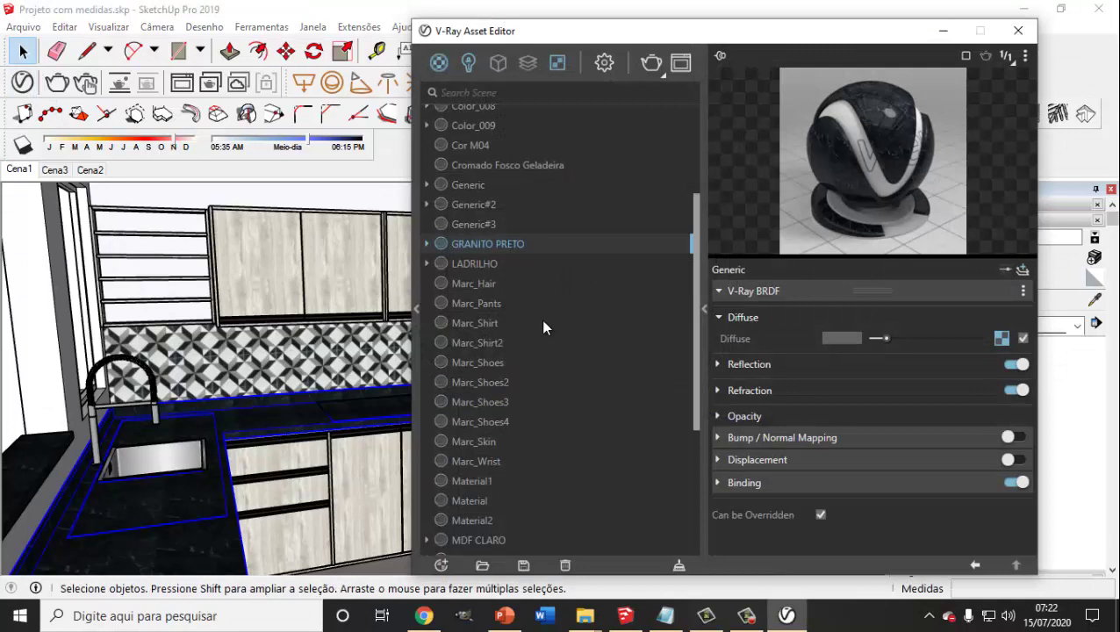
{"action": "left_click", "coordinate": [484, 206]}
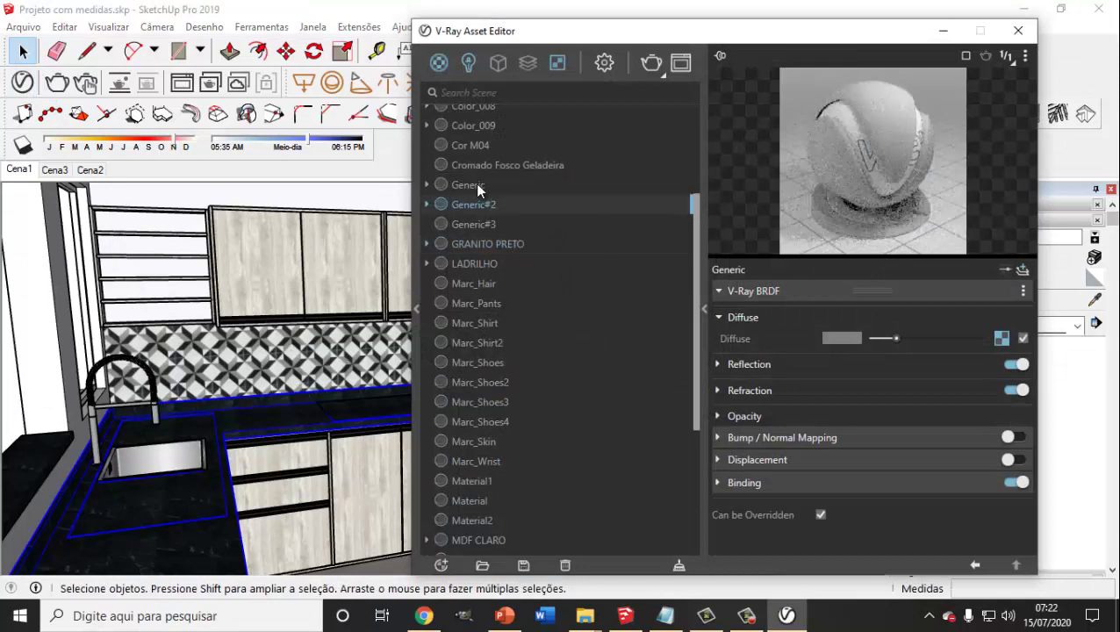
{"action": "left_click", "coordinate": [475, 182]}
{"action": "left_click", "coordinate": [481, 224]}
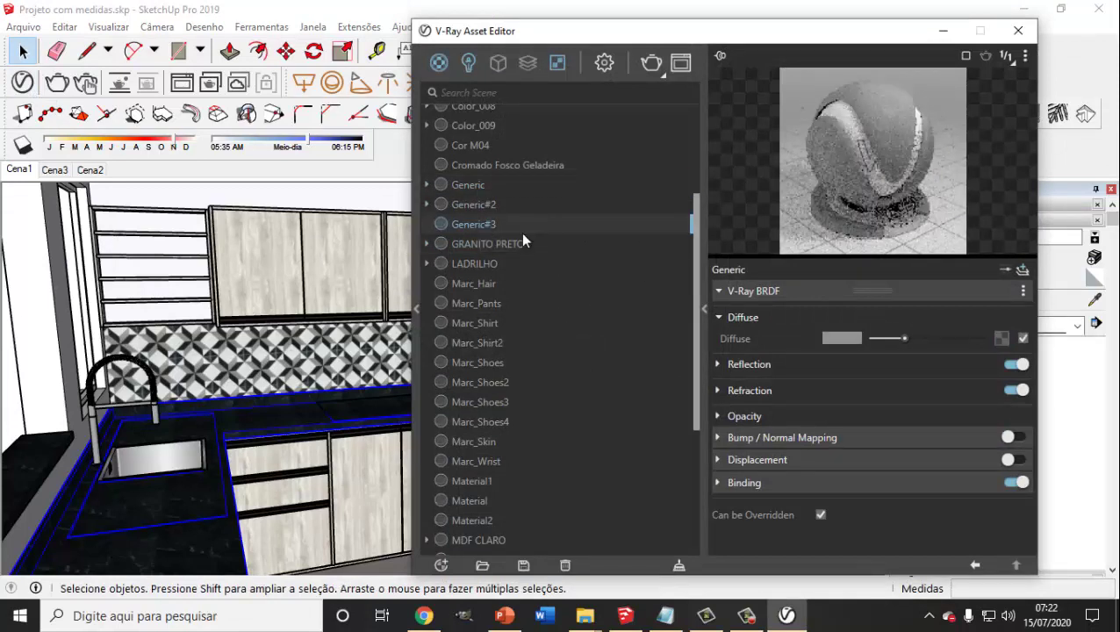
{"action": "left_click_drag", "start_coordinate": [695, 259], "coordinate": [694, 344]}
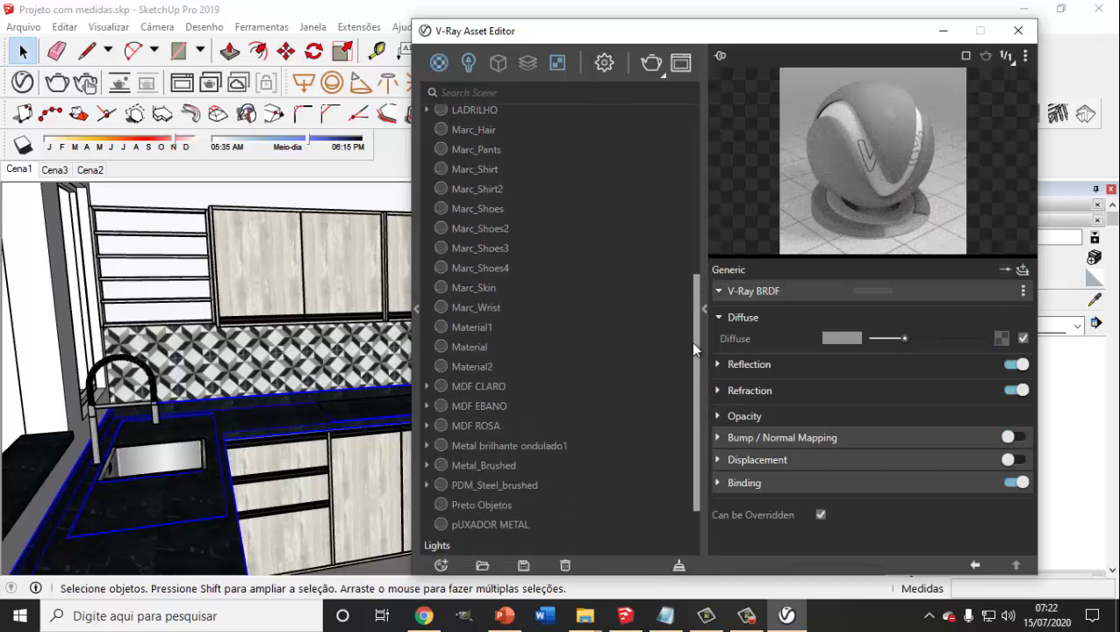
{"action": "left_click", "coordinate": [492, 427]}
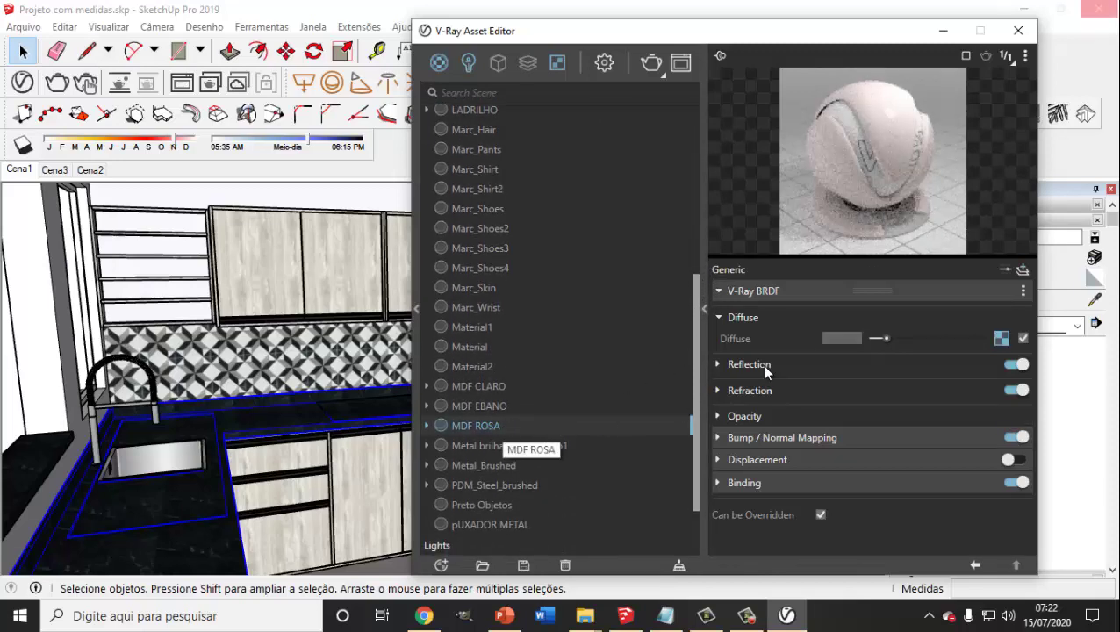
- Minimize the V-Ray Asset Editor so the model is visible again
{"action": "left_click", "coordinate": [942, 36]}
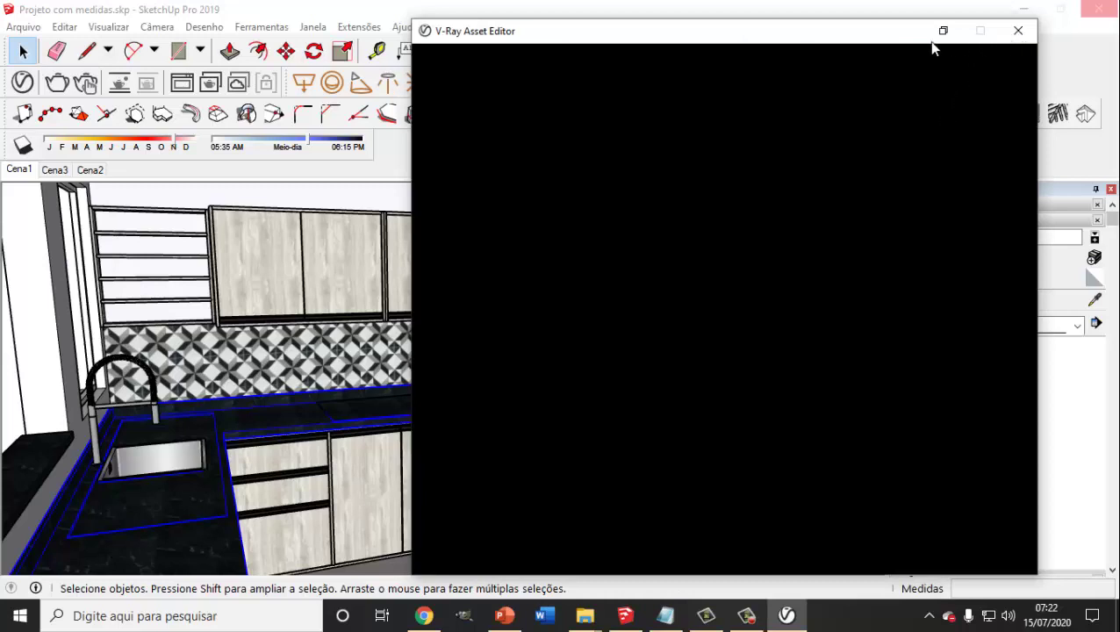
{"action": "left_click", "coordinate": [1019, 32]}
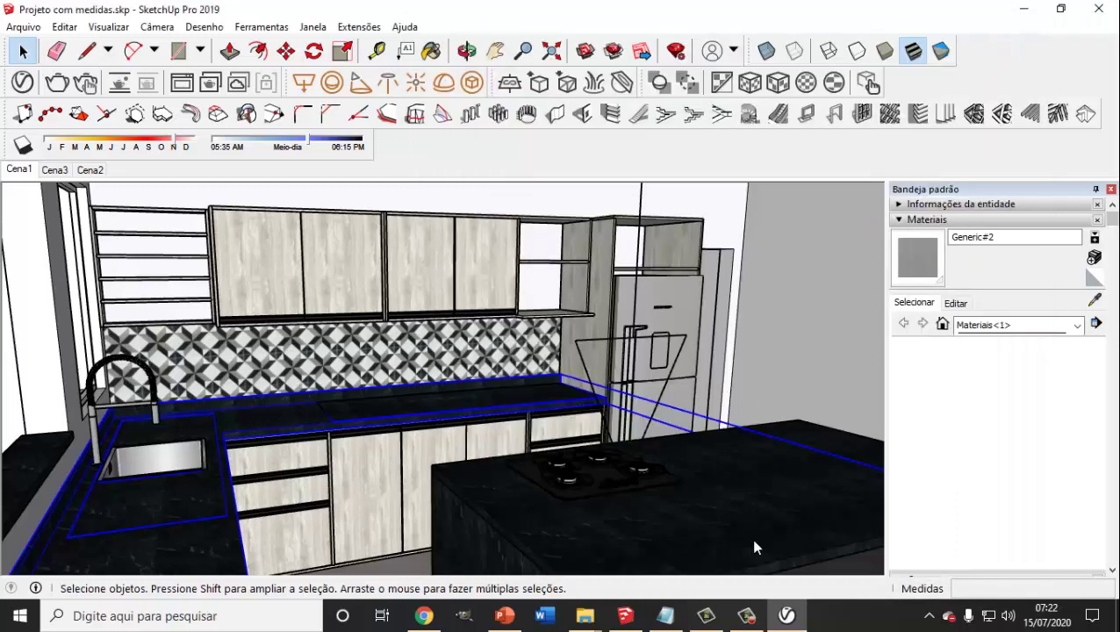
{"action": "left_click", "coordinate": [787, 616]}
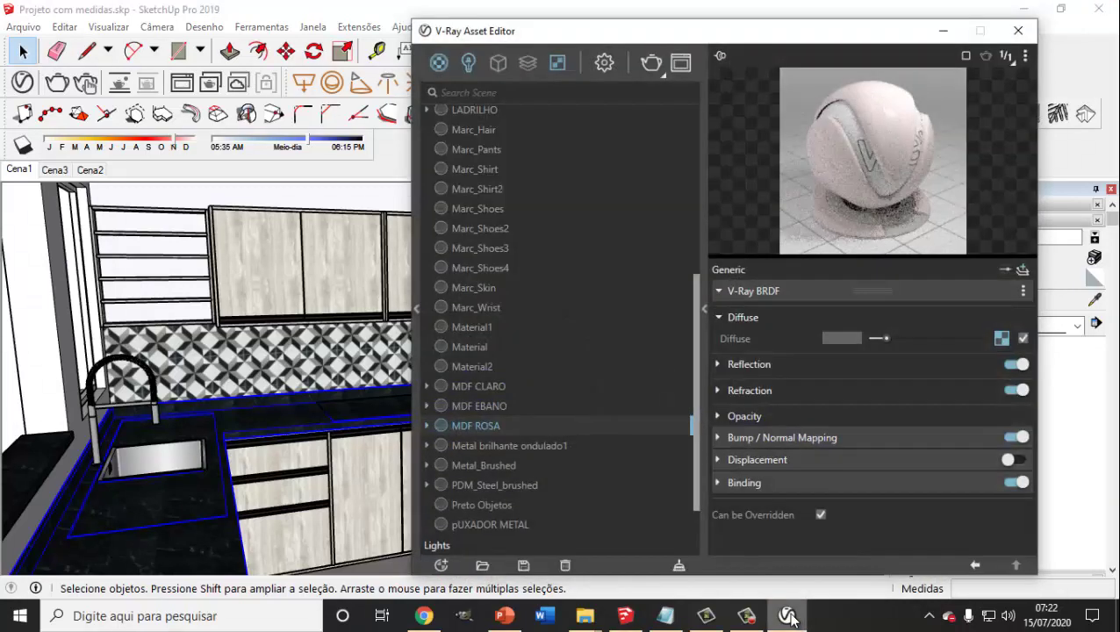
{"action": "left_click", "coordinate": [944, 33]}
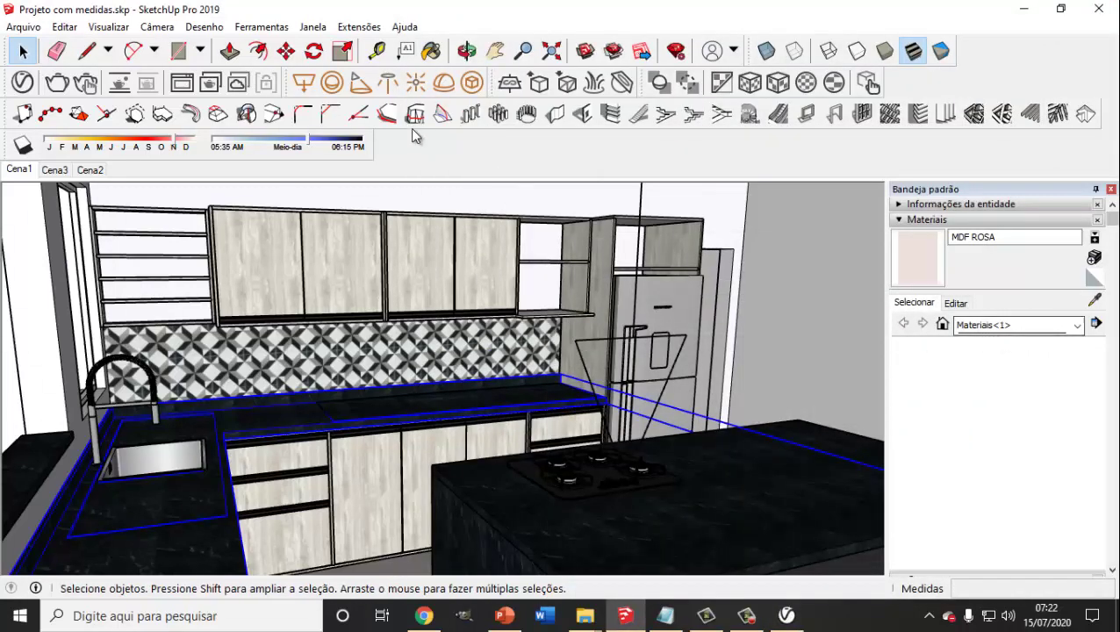
- Paint the left and middle upper cabinet doors with MDF ROSA, then reframe on the upper cabinets
{"action": "left_click", "coordinate": [431, 50]}
{"action": "left_click", "coordinate": [481, 262]}
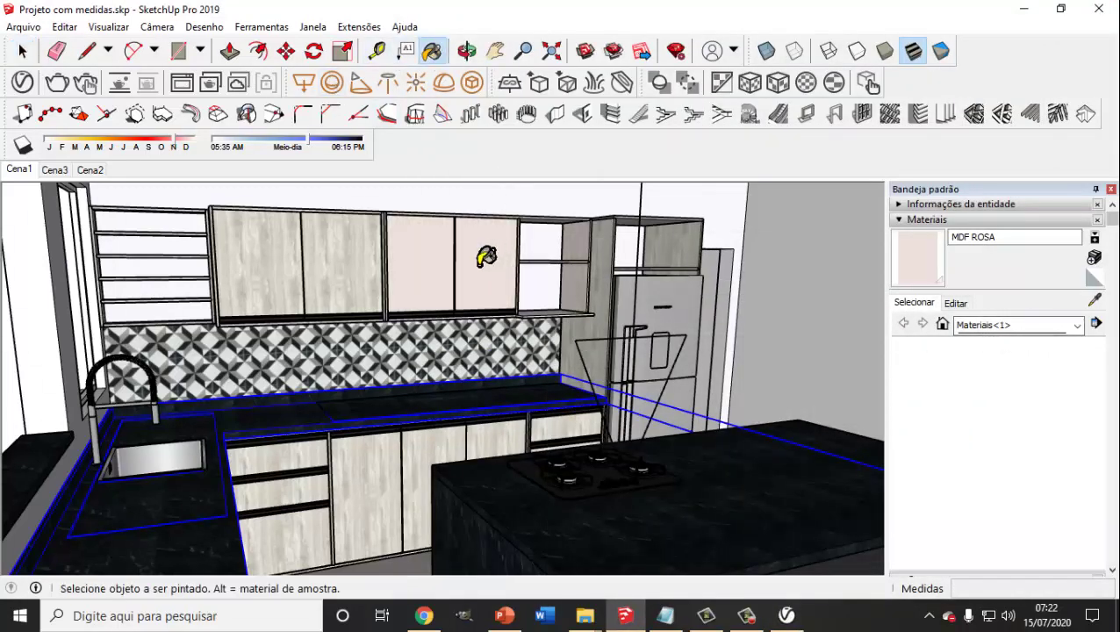
{"action": "left_click", "coordinate": [359, 260]}
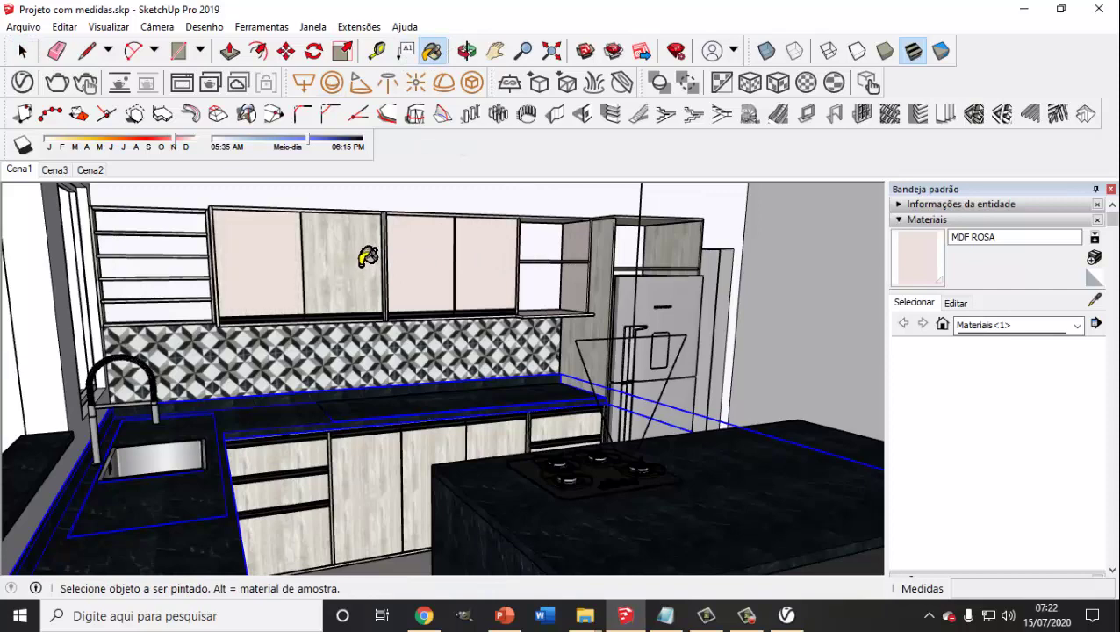
{"action": "middle_click_drag", "start_coordinate": [386, 285], "coordinate": [596, 308]}
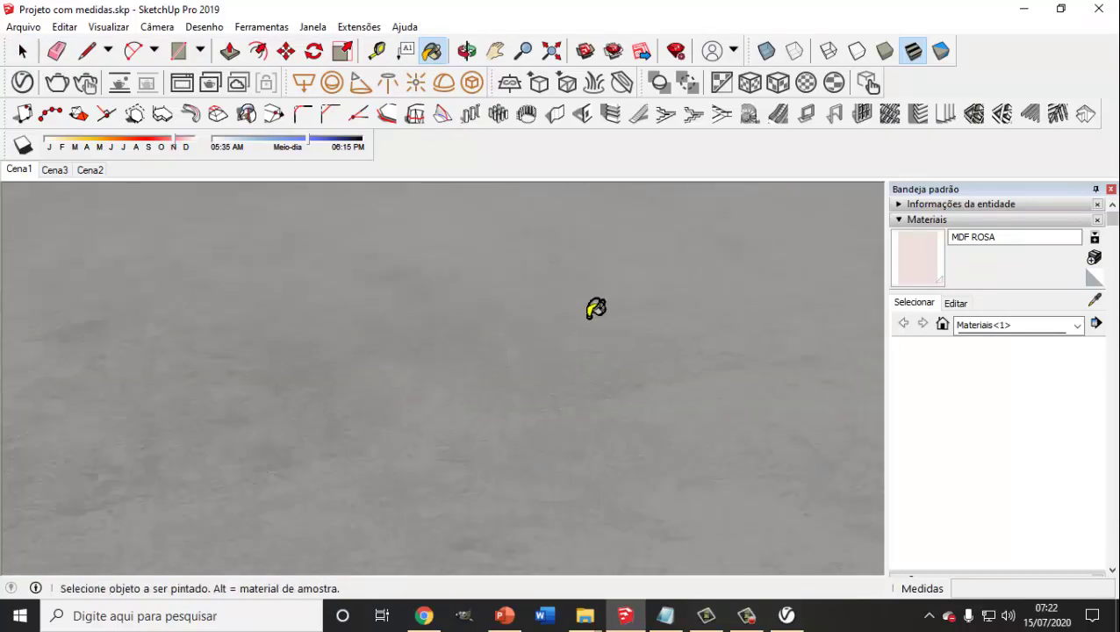
{"action": "left_click", "coordinate": [25, 170]}
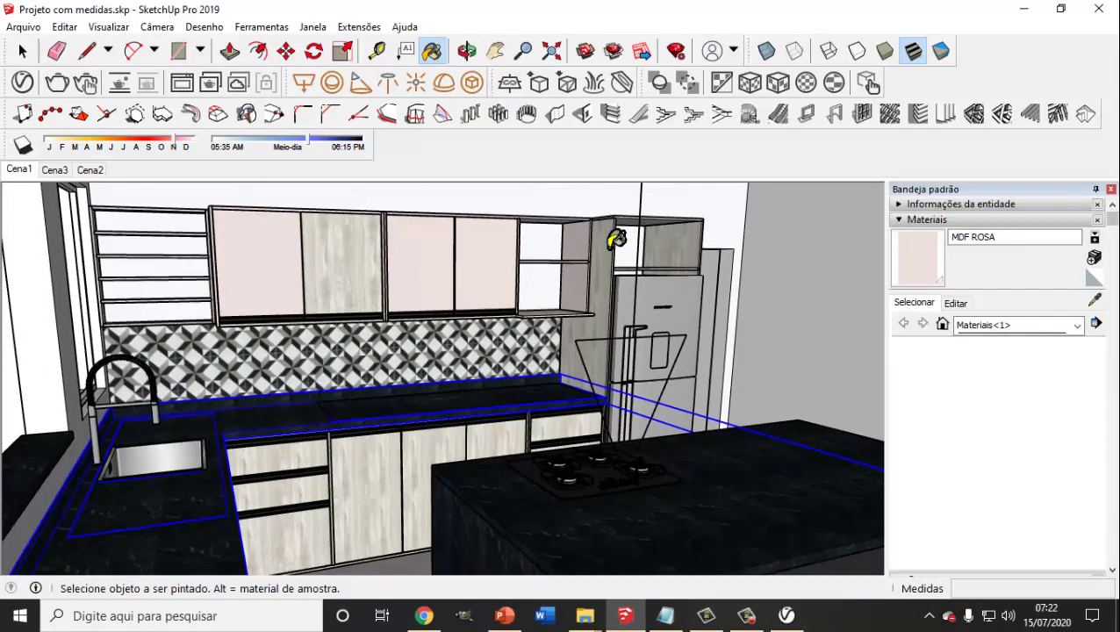
{"action": "middle_click_drag", "start_coordinate": [681, 244], "coordinate": [663, 267]}
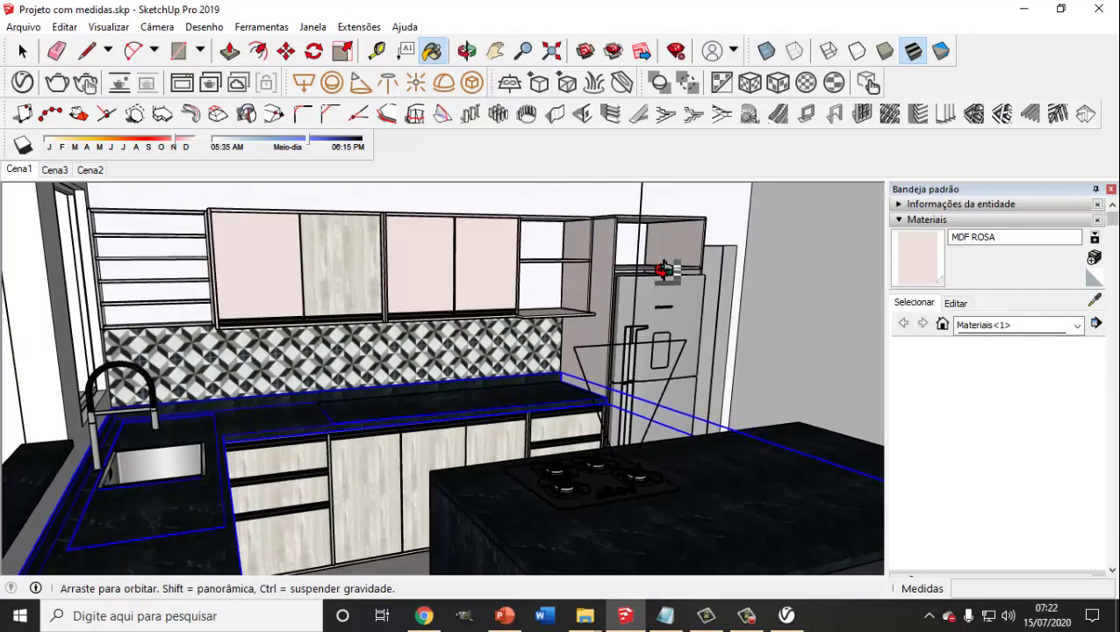
{"action": "scroll", "coordinate": [669, 257], "scroll_direction": "up", "scroll_amount": 4}
{"action": "scroll", "coordinate": [658, 259], "scroll_direction": "up", "scroll_amount": 1}
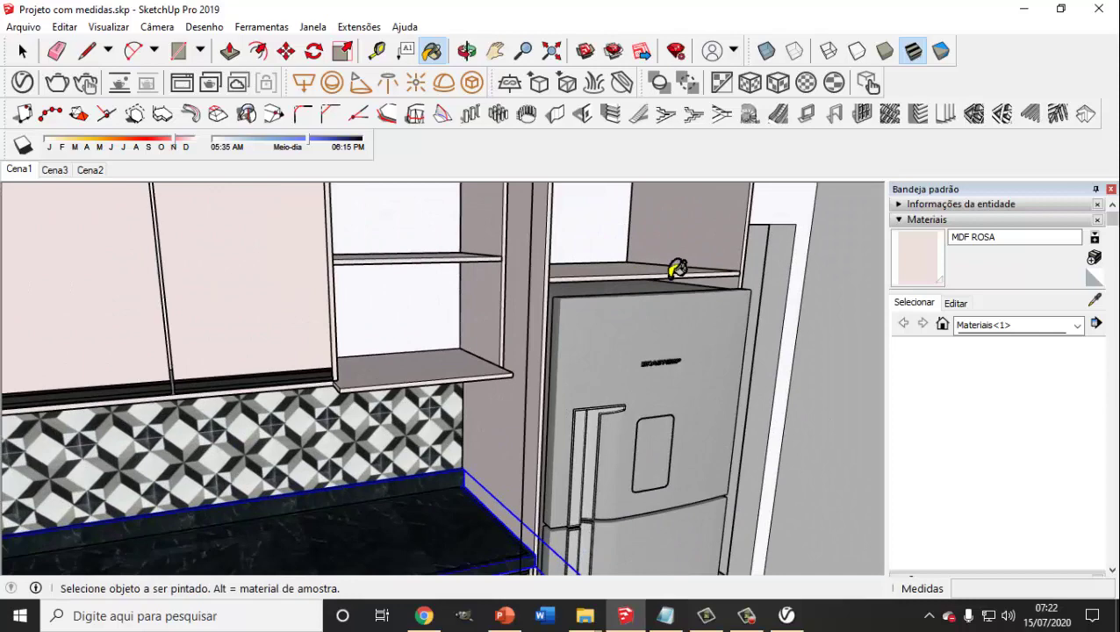
{"action": "mouse_move", "coordinate": [676, 270]}
{"action": "middle_mouse_down"}
{"action": "mouse_move", "coordinate": [663, 333]}
{"action": "mouse_move", "coordinate": [663, 318]}
{"action": "mouse_move", "coordinate": [536, 320]}
{"action": "mouse_move", "coordinate": [542, 353]}
{"action": "middle_mouse_up"}
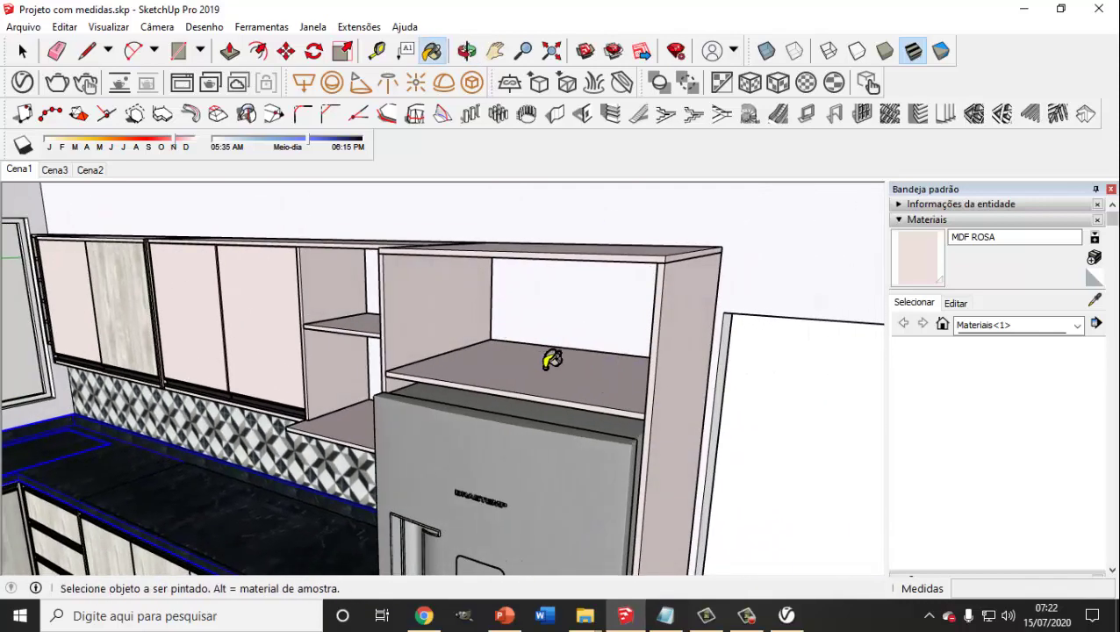
{"action": "mouse_move", "coordinate": [415, 280]}
{"action": "middle_mouse_down"}
{"action": "mouse_move", "coordinate": [687, 328]}
{"action": "mouse_move", "coordinate": [415, 315]}
{"action": "mouse_move", "coordinate": [597, 337]}
{"action": "middle_mouse_up"}
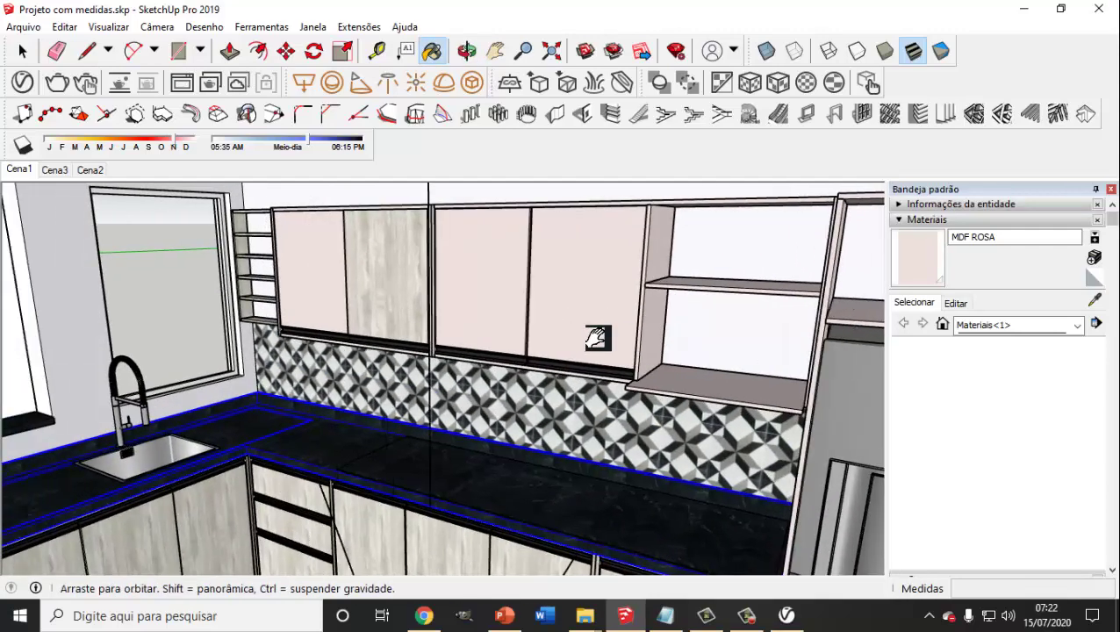
{"action": "scroll", "coordinate": [325, 307], "scroll_direction": "up", "scroll_amount": 3}
{"action": "scroll", "coordinate": [325, 316], "scroll_direction": "up", "scroll_amount": 2}
{"action": "scroll", "coordinate": [304, 332], "scroll_direction": "up", "scroll_amount": 2}
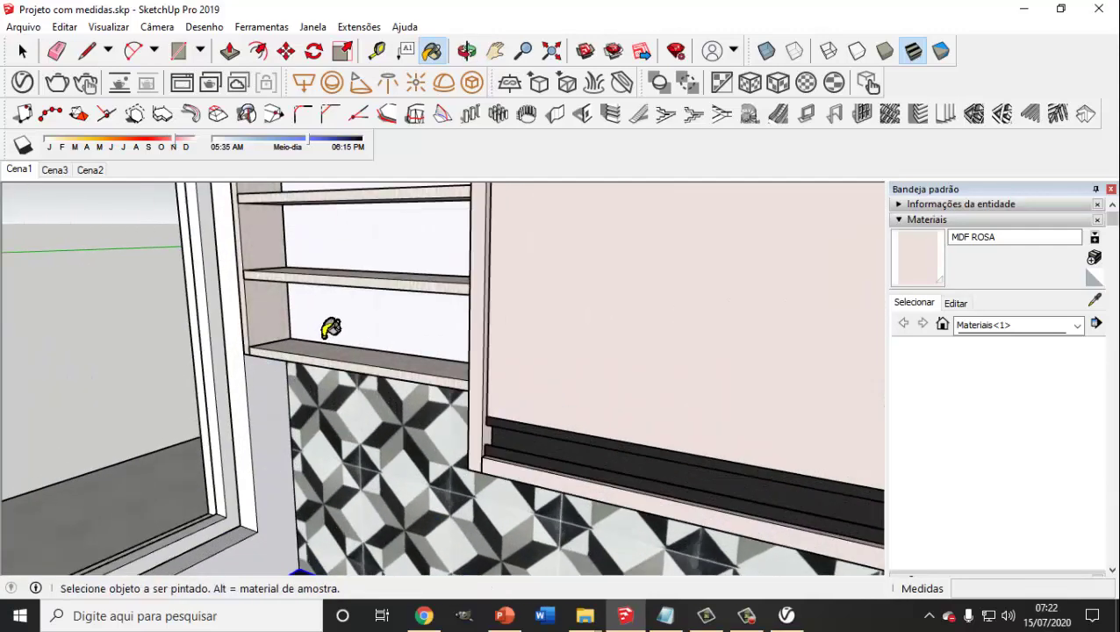
{"action": "scroll", "coordinate": [330, 328], "scroll_direction": "down", "scroll_amount": 2}
{"action": "scroll", "coordinate": [354, 321], "scroll_direction": "down", "scroll_amount": 2}
{"action": "scroll", "coordinate": [385, 333], "scroll_direction": "down", "scroll_amount": 1}
- Edit inside the upper cabinet to paint the remaining wood door panel MDF ROSA
{"action": "left_click", "coordinate": [22, 51]}
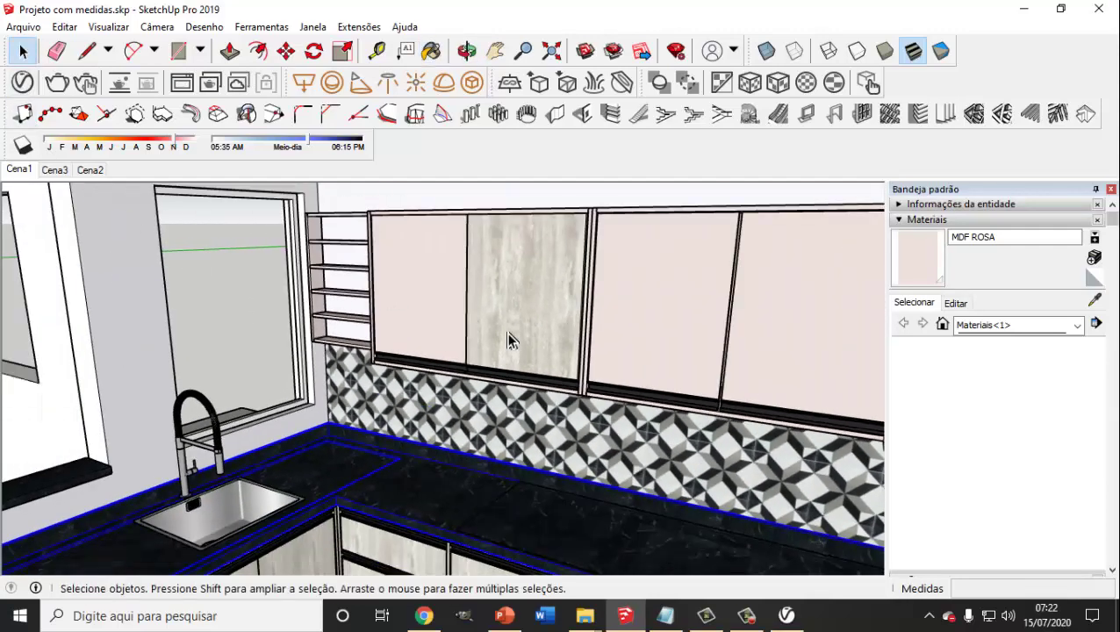
{"action": "scroll", "coordinate": [517, 329], "scroll_direction": "up", "scroll_amount": 1}
{"action": "scroll", "coordinate": [526, 319], "scroll_direction": "up", "scroll_amount": 1}
{"action": "scroll", "coordinate": [530, 325], "scroll_direction": "up", "scroll_amount": 1}
{"action": "left_click", "coordinate": [537, 327]}
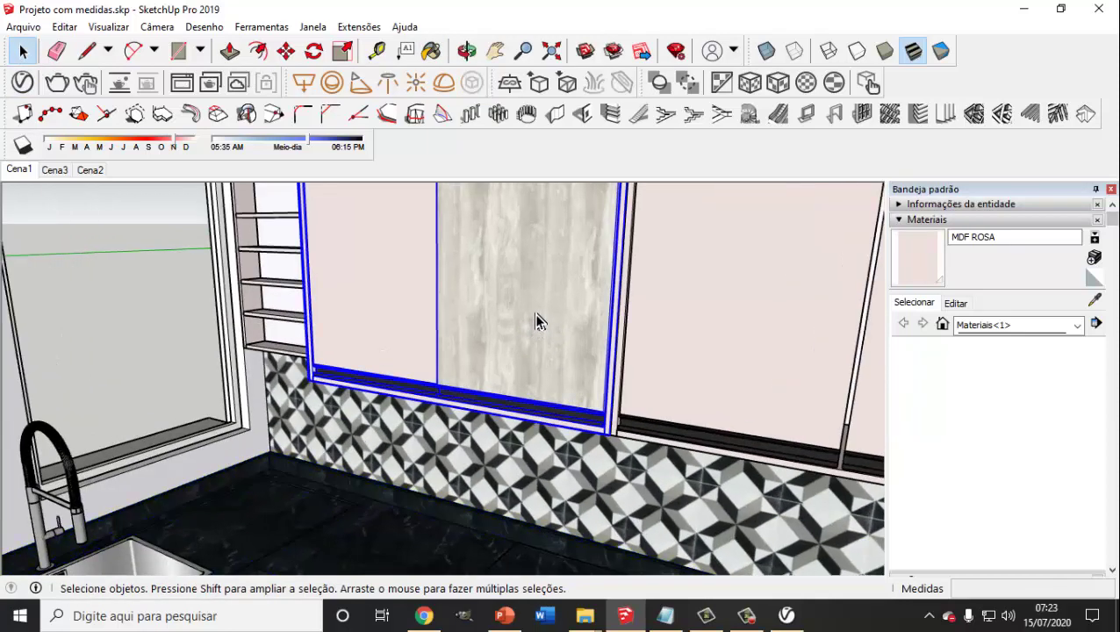
{"action": "double_click", "coordinate": [538, 321]}
{"action": "double_click", "coordinate": [538, 315]}
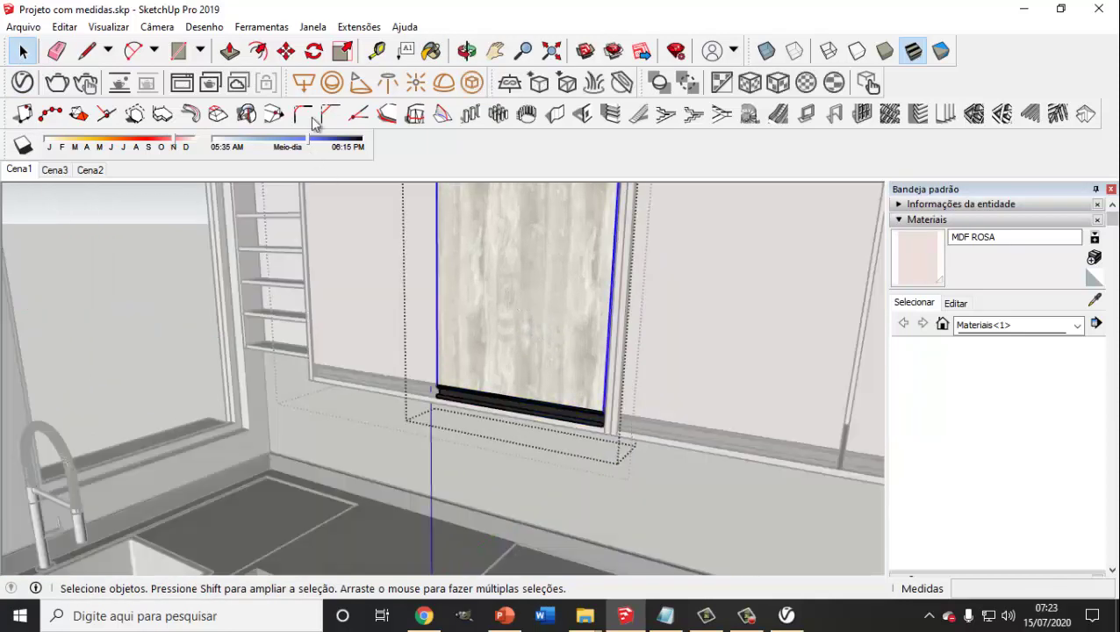
{"action": "left_click", "coordinate": [431, 51]}
{"action": "left_click", "coordinate": [524, 296]}
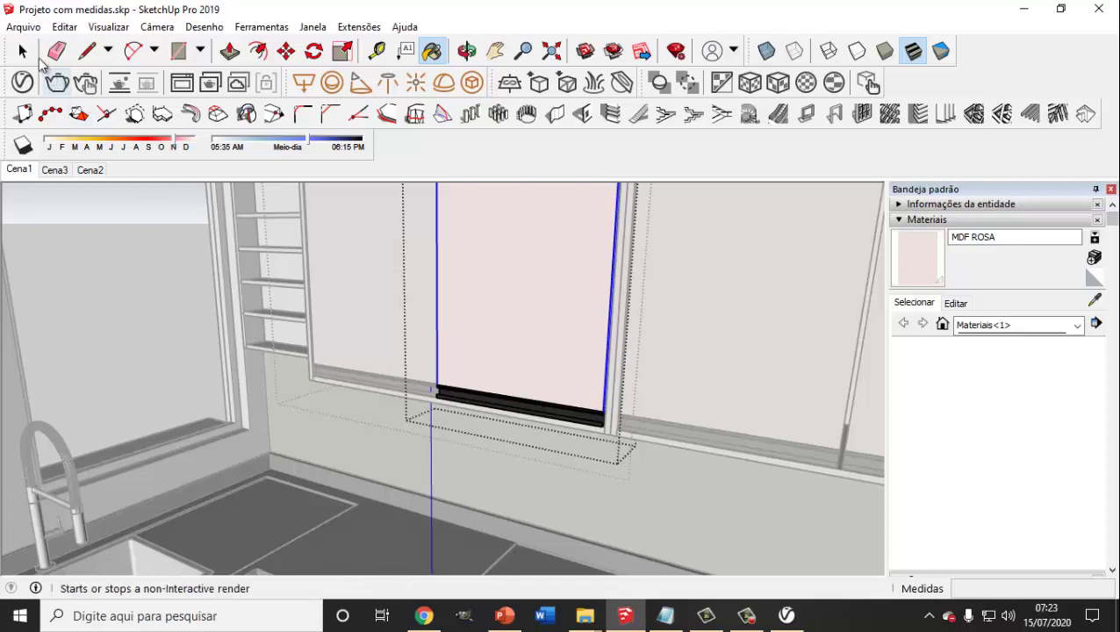
{"action": "left_click", "coordinate": [23, 51]}
{"action": "left_click", "coordinate": [328, 268]}
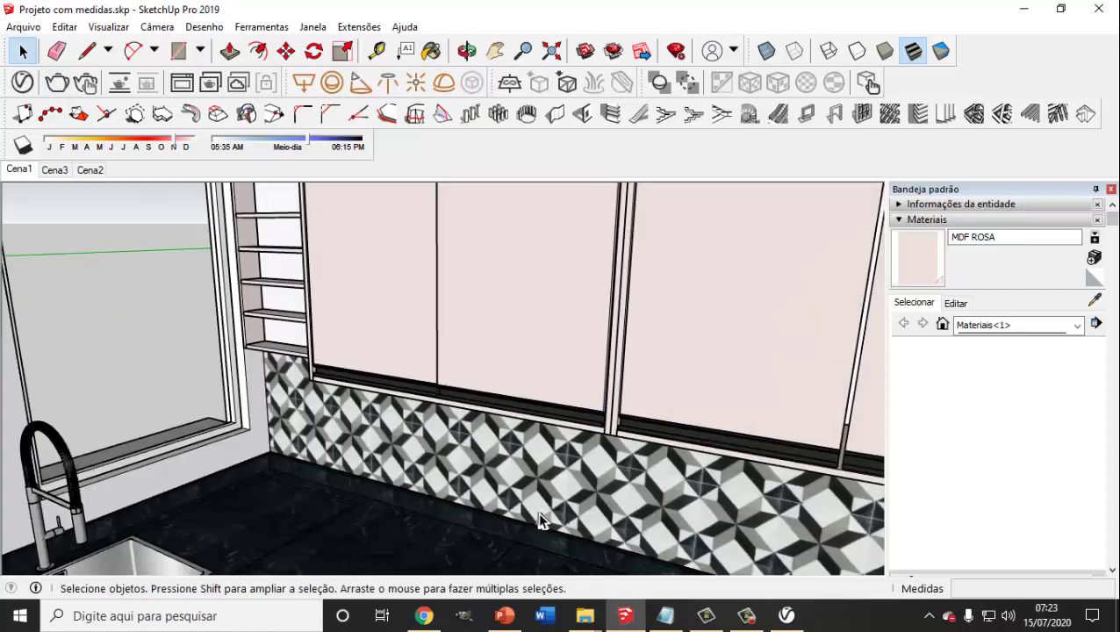
- Select the drawer cabinet beside the refrigerator and open the V-Ray Asset Editor
{"action": "mouse_move", "coordinate": [586, 563]}
{"action": "middle_mouse_down"}
{"action": "mouse_move", "coordinate": [400, 380]}
{"action": "mouse_move", "coordinate": [521, 411]}
{"action": "mouse_move", "coordinate": [601, 465]}
{"action": "mouse_move", "coordinate": [492, 419]}
{"action": "middle_mouse_up"}
{"action": "scroll", "coordinate": [492, 420], "scroll_direction": "down", "scroll_amount": 3}
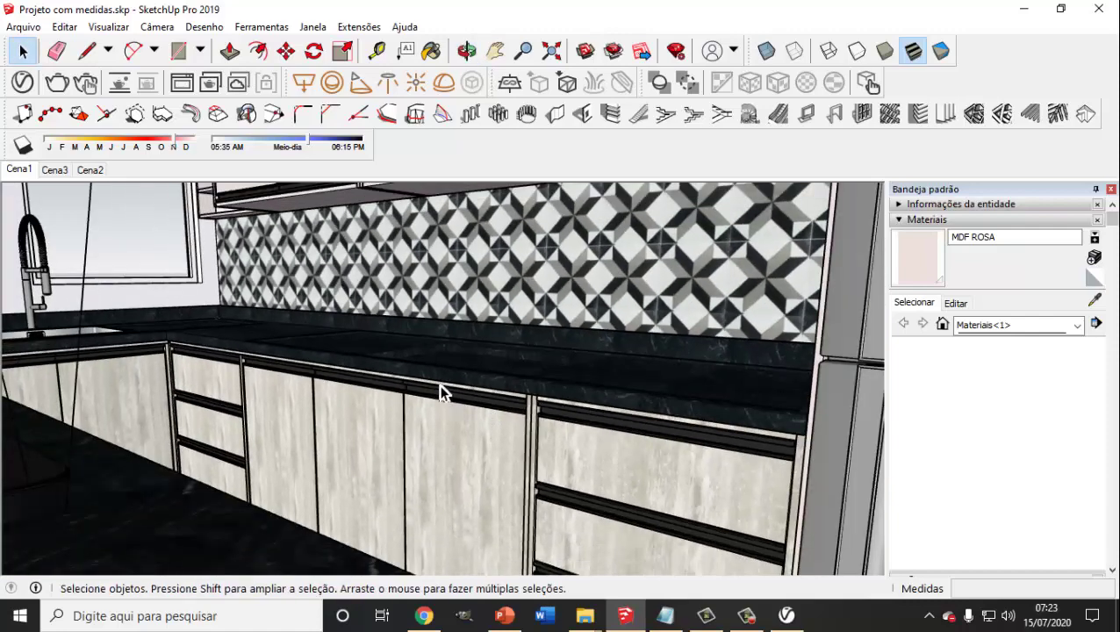
{"action": "mouse_move", "coordinate": [442, 391]}
{"action": "middle_mouse_down"}
{"action": "mouse_move", "coordinate": [590, 482]}
{"action": "mouse_move", "coordinate": [583, 456]}
{"action": "mouse_move", "coordinate": [368, 357]}
{"action": "mouse_move", "coordinate": [579, 417]}
{"action": "middle_mouse_up"}
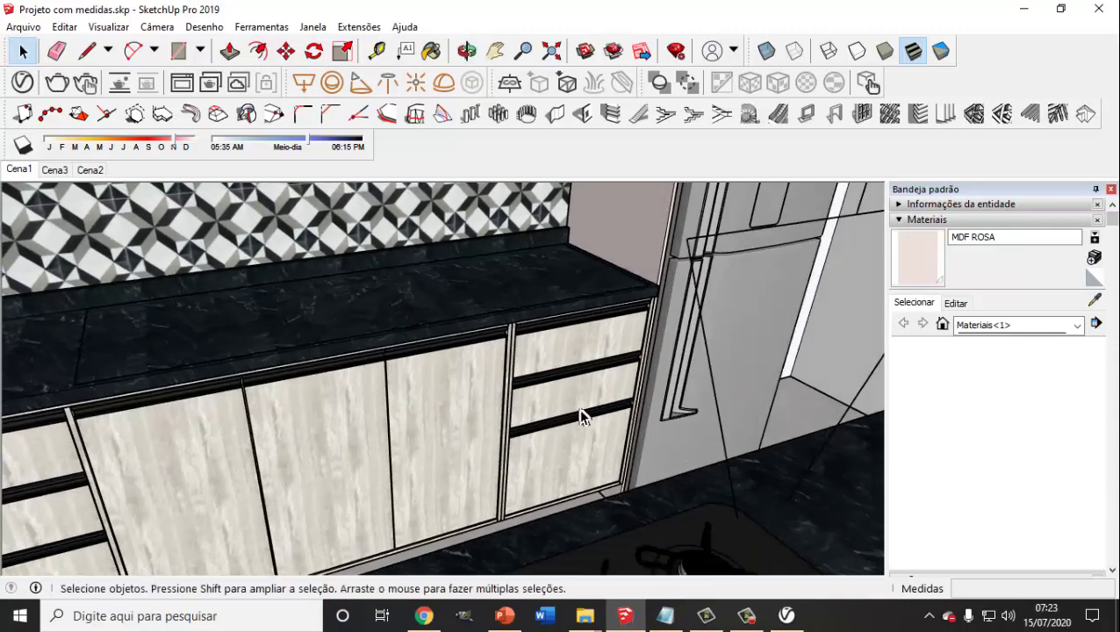
{"action": "scroll", "coordinate": [579, 418], "scroll_direction": "up", "scroll_amount": 2}
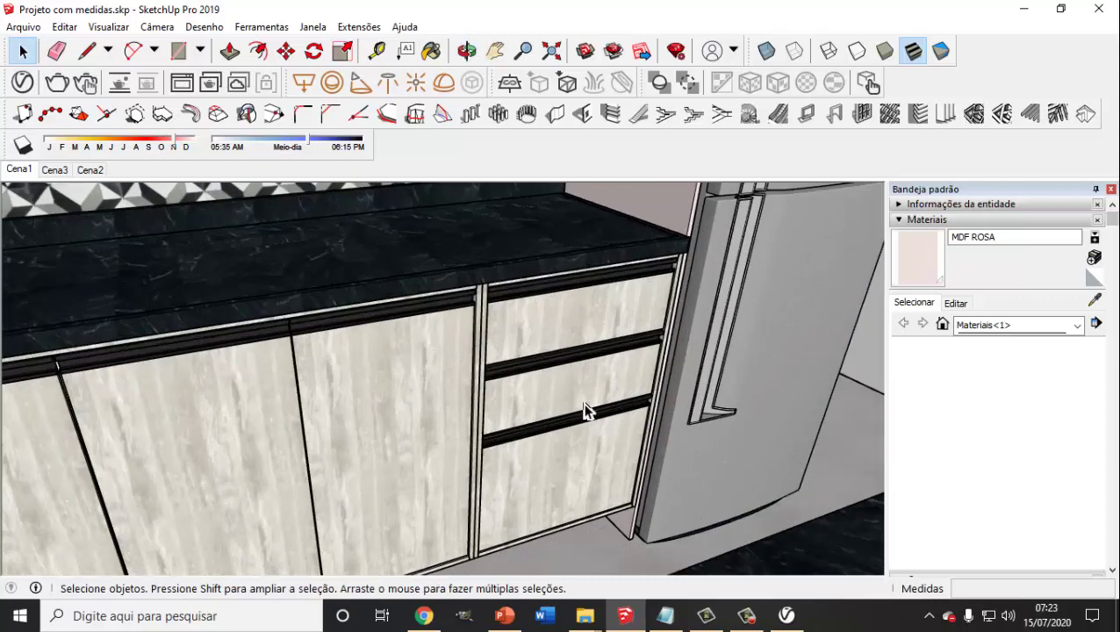
{"action": "left_click", "coordinate": [584, 406]}
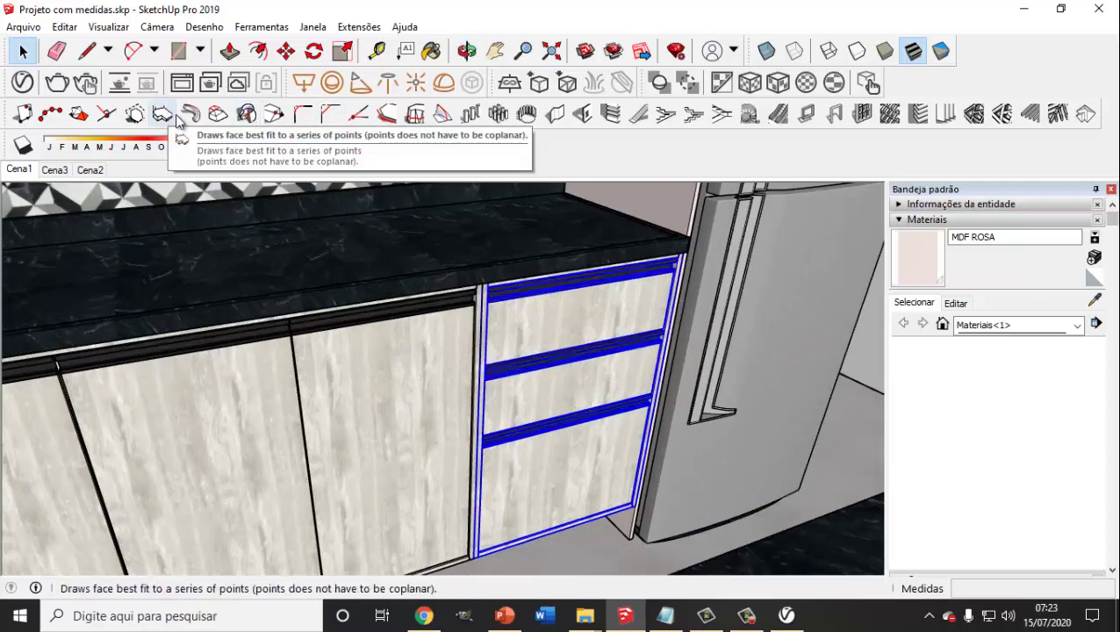
{"action": "left_click", "coordinate": [22, 82]}
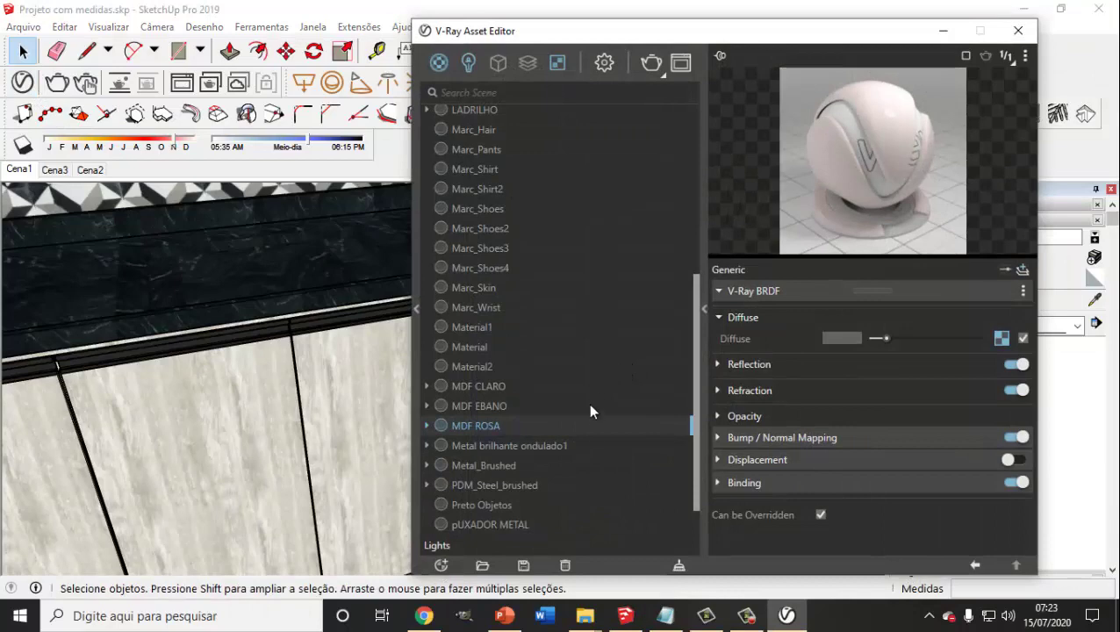
- Pick MDF EBANO and paint the drawer cabinet frame, lower doors and left panel dark
{"action": "left_click", "coordinate": [502, 405]}
{"action": "left_click", "coordinate": [941, 37]}
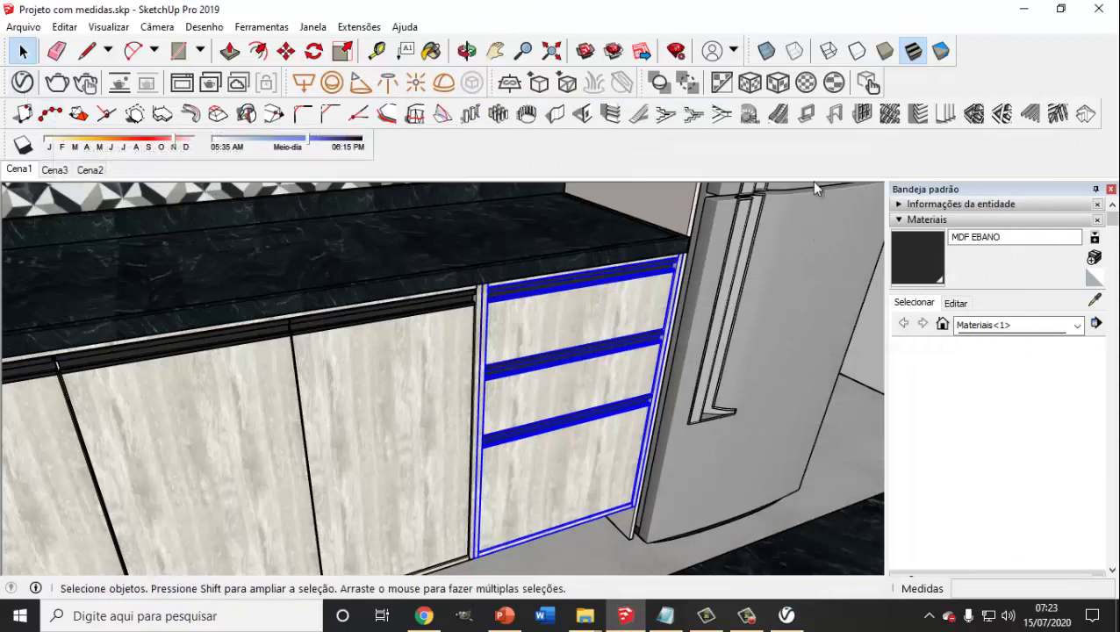
{"action": "left_click", "coordinate": [431, 51]}
{"action": "left_click", "coordinate": [571, 320]}
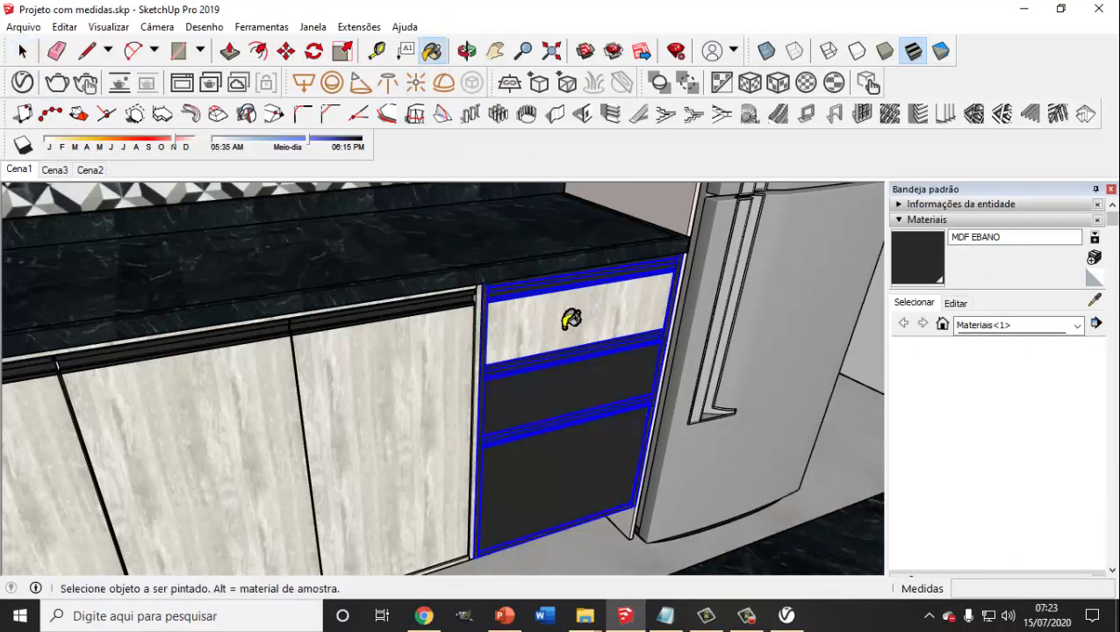
{"action": "left_click", "coordinate": [420, 378]}
{"action": "mouse_move", "coordinate": [230, 429]}
{"action": "middle_mouse_down"}
{"action": "mouse_move", "coordinate": [545, 331]}
{"action": "mouse_move", "coordinate": [382, 387]}
{"action": "mouse_move", "coordinate": [189, 359]}
{"action": "mouse_move", "coordinate": [554, 339]}
{"action": "mouse_move", "coordinate": [595, 357]}
{"action": "mouse_move", "coordinate": [400, 300]}
{"action": "middle_mouse_up"}
{"action": "left_click", "coordinate": [366, 340]}
{"action": "mouse_move", "coordinate": [320, 418]}
{"action": "middle_mouse_down"}
{"action": "mouse_move", "coordinate": [583, 305]}
{"action": "mouse_move", "coordinate": [82, 382]}
{"action": "mouse_move", "coordinate": [241, 373]}
{"action": "mouse_move", "coordinate": [236, 392]}
{"action": "mouse_move", "coordinate": [573, 205]}
{"action": "mouse_move", "coordinate": [272, 526]}
{"action": "mouse_move", "coordinate": [550, 369]}
{"action": "mouse_move", "coordinate": [425, 457]}
{"action": "mouse_move", "coordinate": [538, 475]}
{"action": "mouse_move", "coordinate": [804, 463]}
{"action": "mouse_move", "coordinate": [553, 480]}
{"action": "mouse_move", "coordinate": [452, 415]}
{"action": "middle_mouse_up"}
{"action": "left_click", "coordinate": [82, 383]}
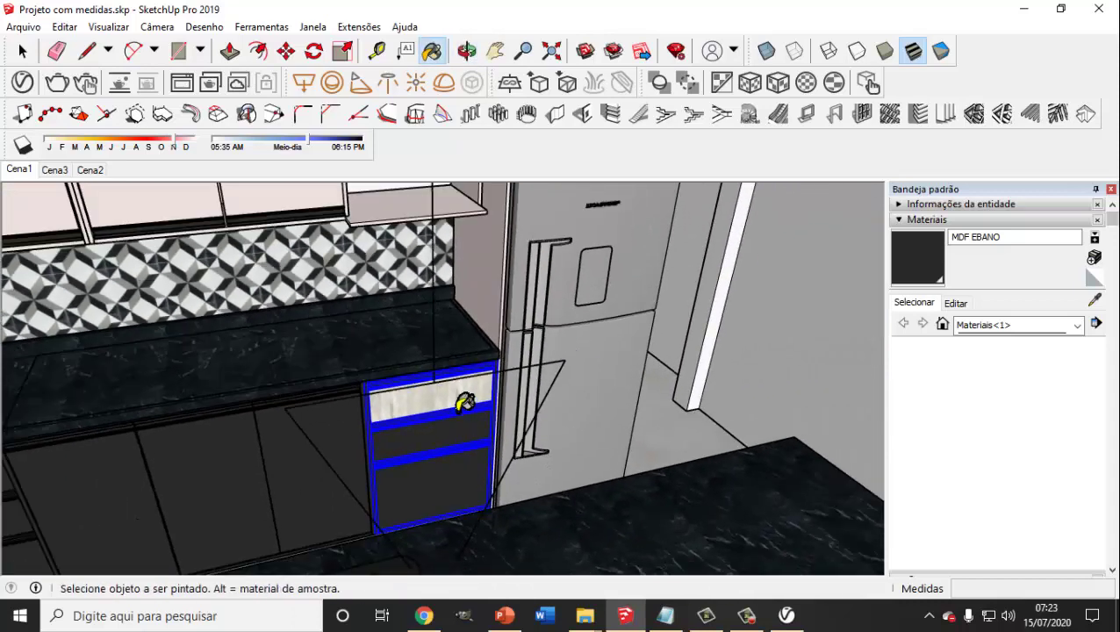
{"action": "scroll", "coordinate": [452, 415], "scroll_direction": "up", "scroll_amount": 2}
{"action": "scroll", "coordinate": [441, 428], "scroll_direction": "up", "scroll_amount": 1}
- Open the drawer cabinet group and its top drawer for editing
{"action": "left_click", "coordinate": [24, 51]}
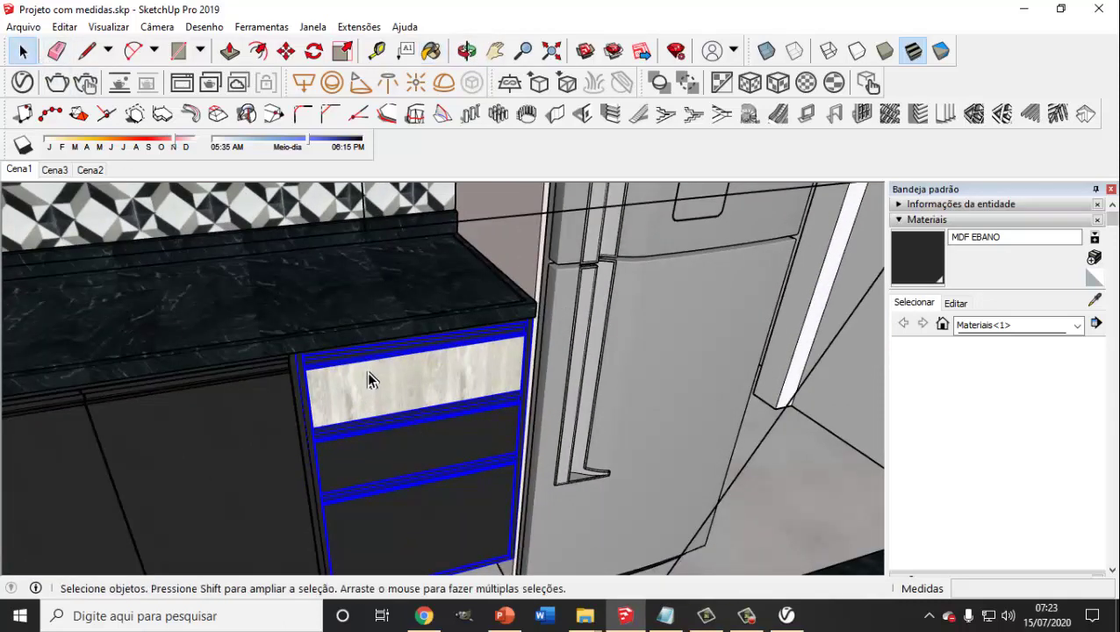
{"action": "double_click", "coordinate": [367, 372]}
{"action": "scroll", "coordinate": [373, 381], "scroll_direction": "up", "scroll_amount": 5}
{"action": "left_click", "coordinate": [380, 385]}
{"action": "double_click", "coordinate": [379, 385]}
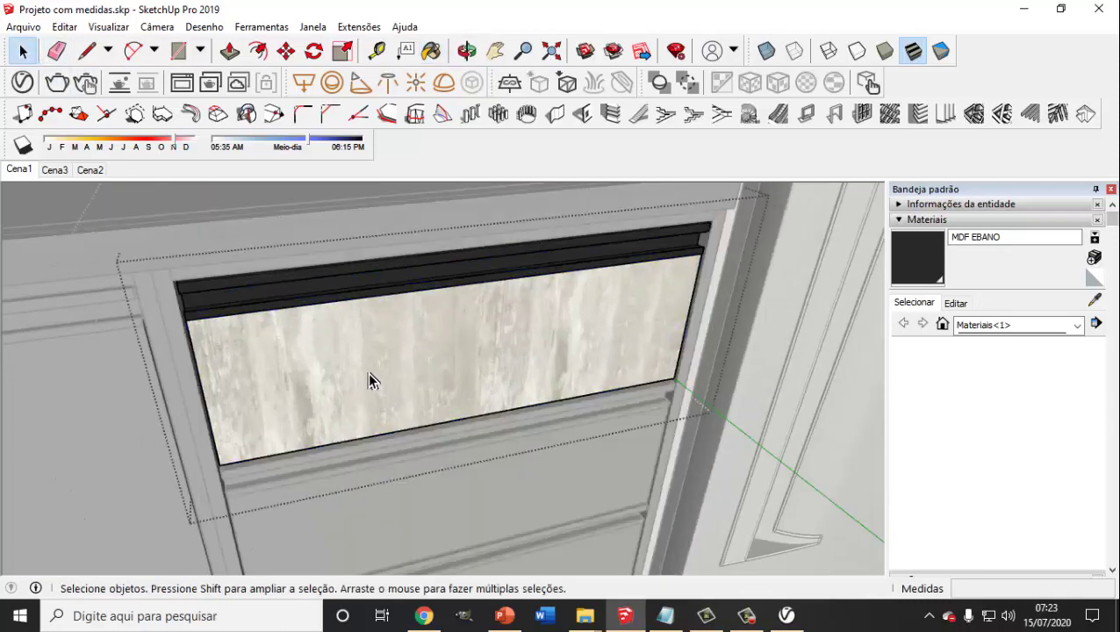
{"action": "left_click", "coordinate": [443, 118]}
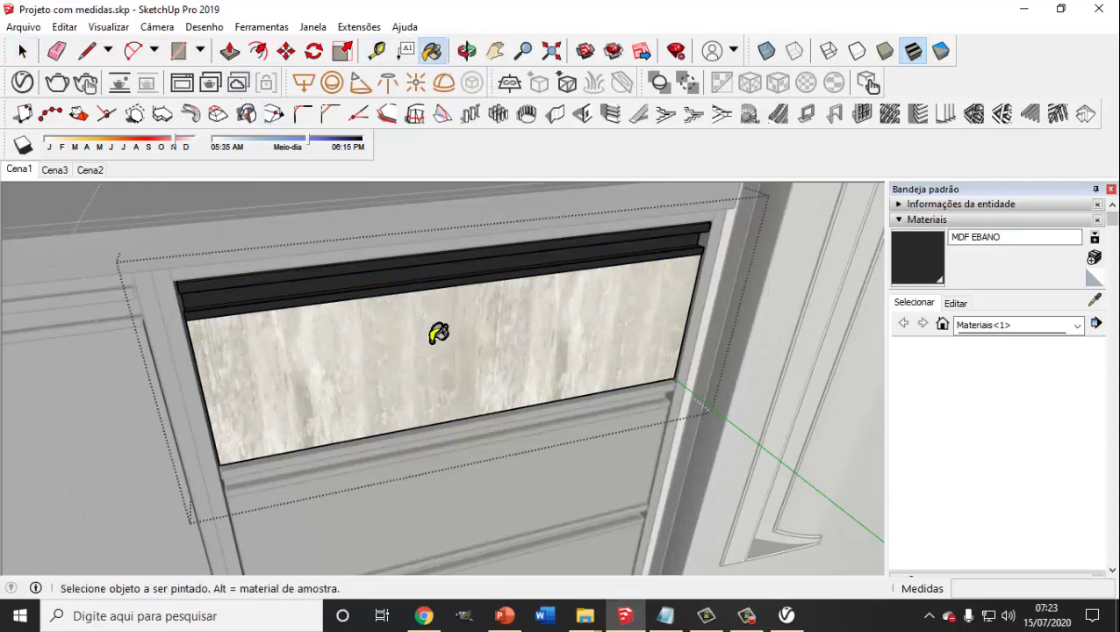
{"action": "left_click", "coordinate": [24, 52]}
- Paint the drawer's front face MDF EBANO and jump back to the Cena1 scene
{"action": "left_click", "coordinate": [338, 329]}
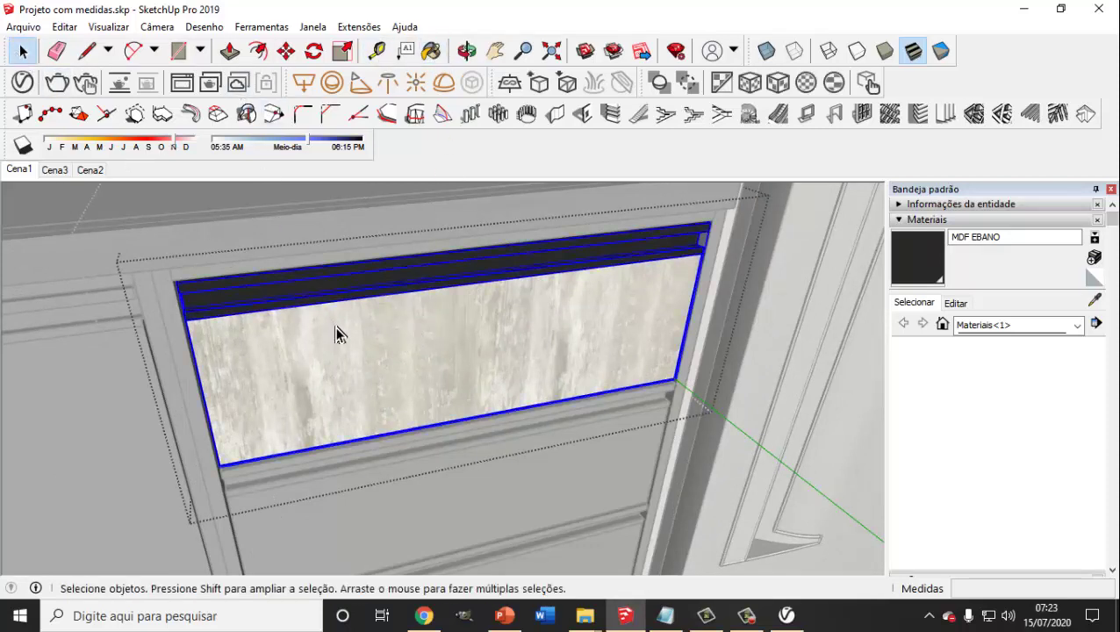
{"action": "double_click", "coordinate": [339, 330]}
{"action": "left_click", "coordinate": [342, 333]}
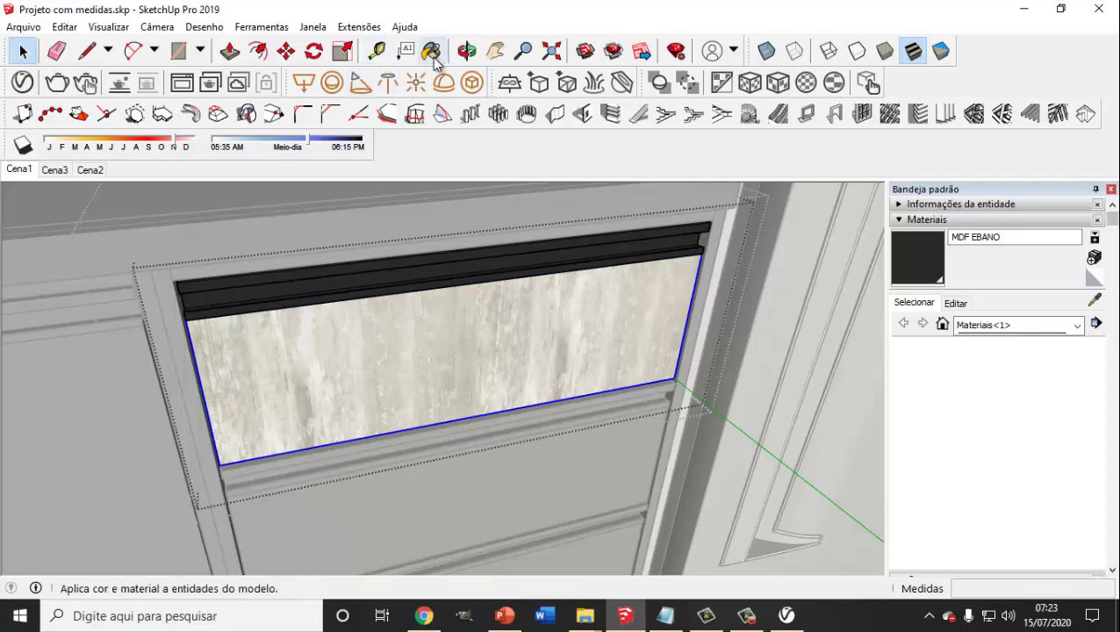
{"action": "left_click", "coordinate": [432, 51]}
{"action": "left_click", "coordinate": [430, 305]}
{"action": "left_click", "coordinate": [24, 51]}
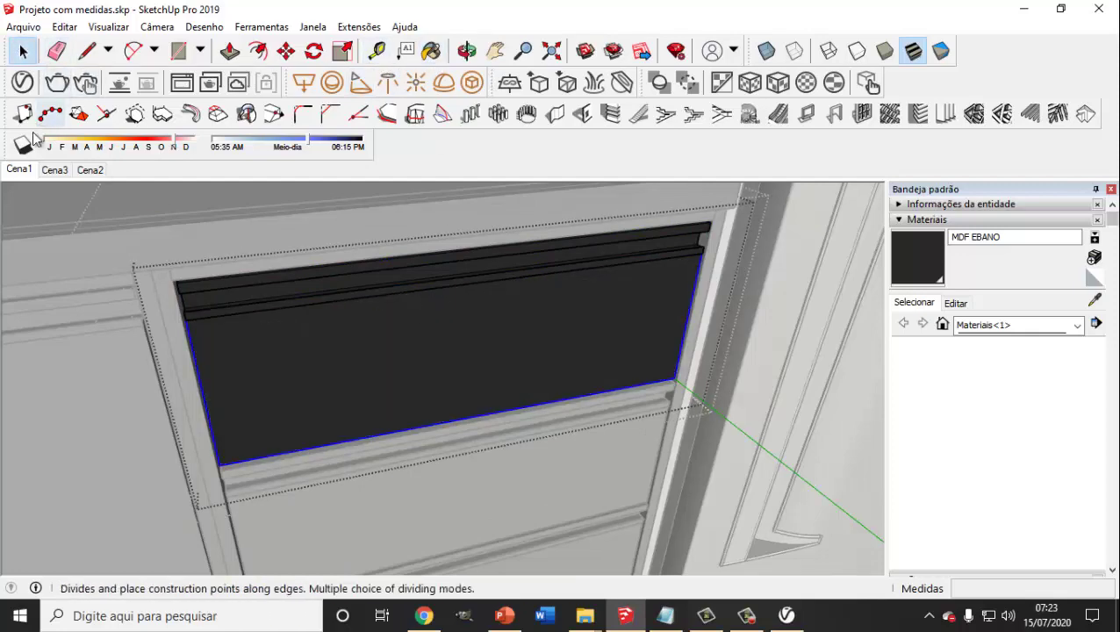
{"action": "left_click", "coordinate": [16, 169]}
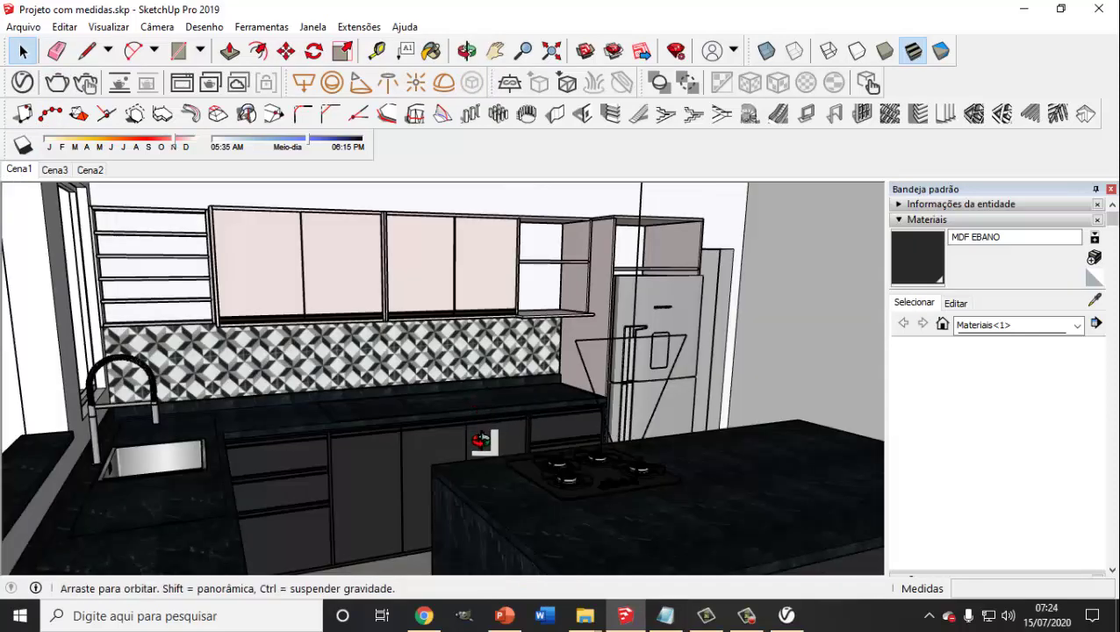
- Zoom, go from Cena1 to the Cena3 scene, and orbit toward the sink corner
{"action": "scroll", "coordinate": [474, 415], "scroll_direction": "up", "scroll_amount": 2}
{"action": "scroll", "coordinate": [471, 416], "scroll_direction": "up", "scroll_amount": 2}
{"action": "scroll", "coordinate": [468, 418], "scroll_direction": "up", "scroll_amount": 2}
{"action": "scroll", "coordinate": [465, 419], "scroll_direction": "down", "scroll_amount": 1}
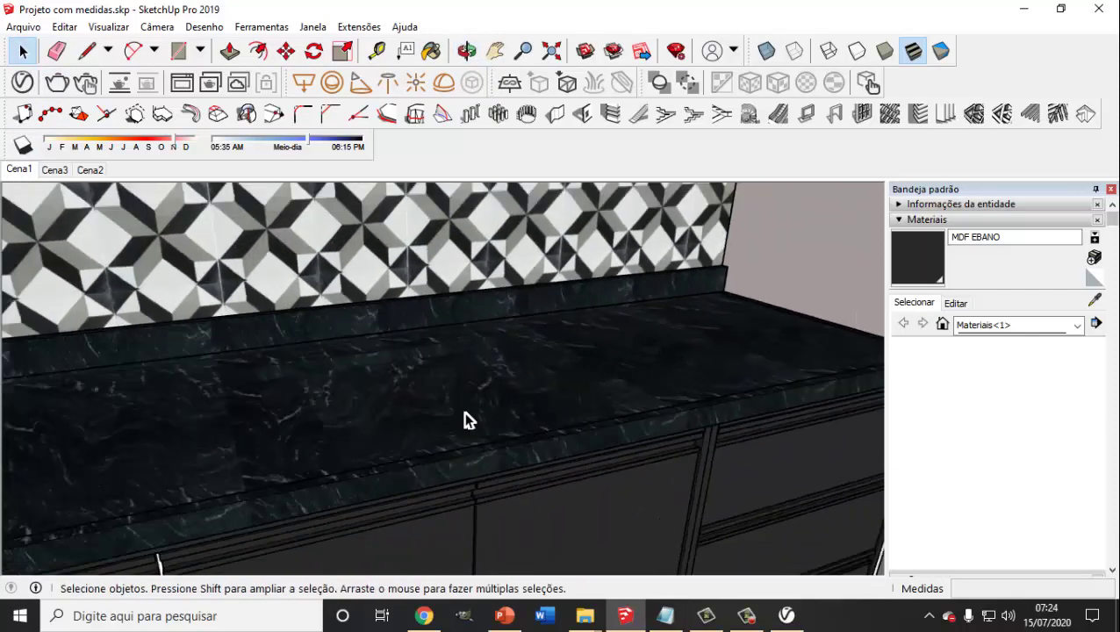
{"action": "scroll", "coordinate": [465, 419], "scroll_direction": "down", "scroll_amount": 3}
{"action": "left_click", "coordinate": [26, 169]}
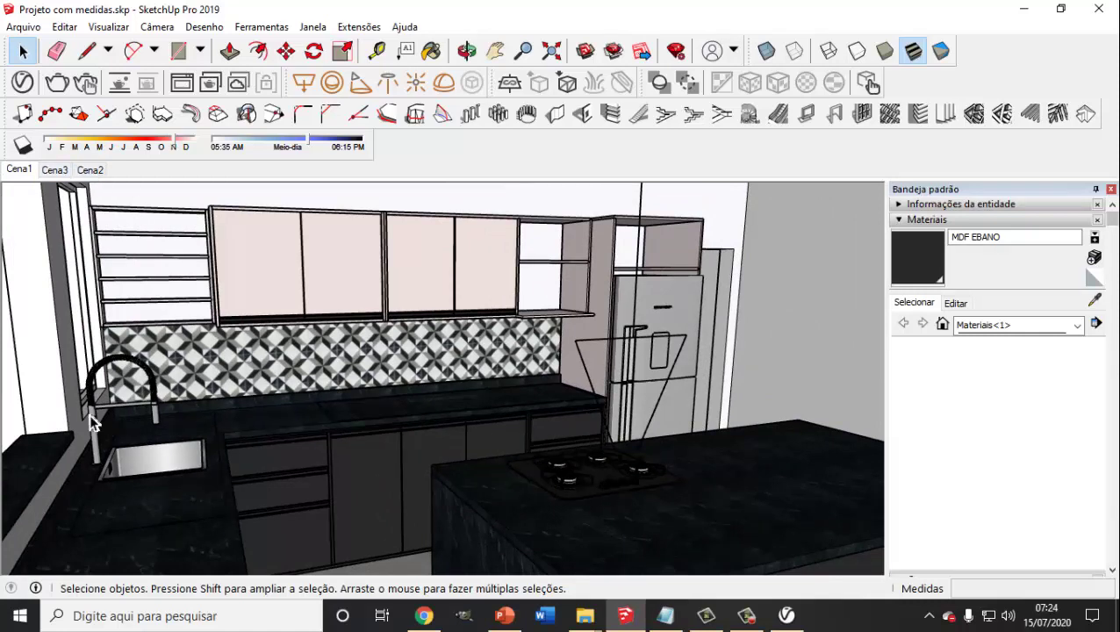
{"action": "left_click", "coordinate": [67, 172]}
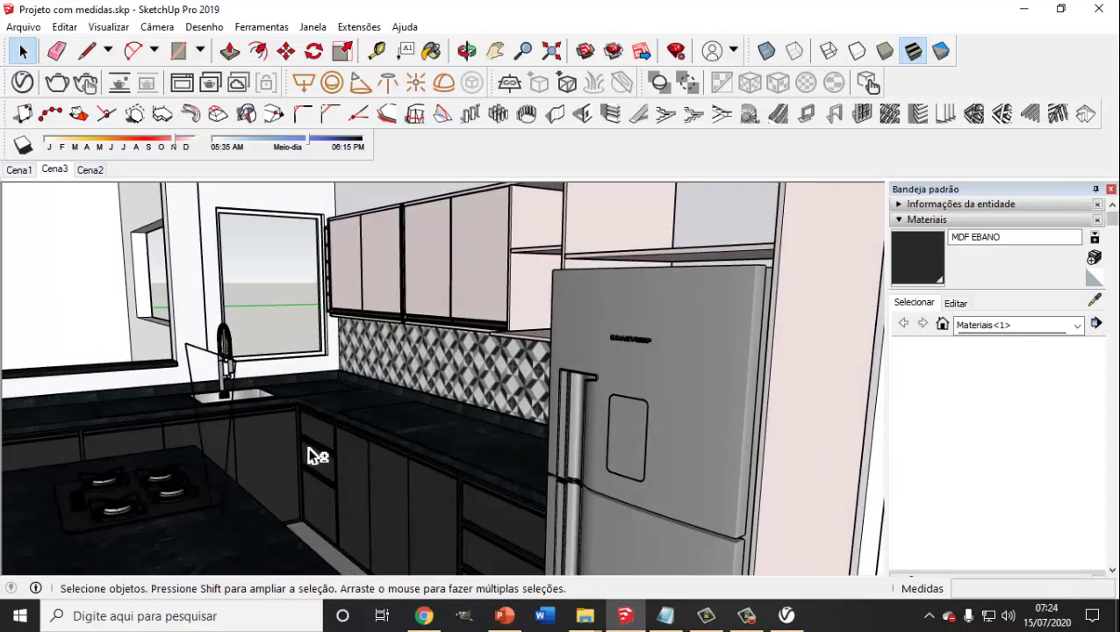
{"action": "mouse_move", "coordinate": [313, 455]}
{"action": "middle_mouse_down"}
{"action": "mouse_move", "coordinate": [261, 441]}
{"action": "mouse_move", "coordinate": [304, 464]}
{"action": "mouse_move", "coordinate": [407, 475]}
{"action": "mouse_move", "coordinate": [387, 462]}
{"action": "mouse_move", "coordinate": [367, 495]}
{"action": "middle_mouse_up"}
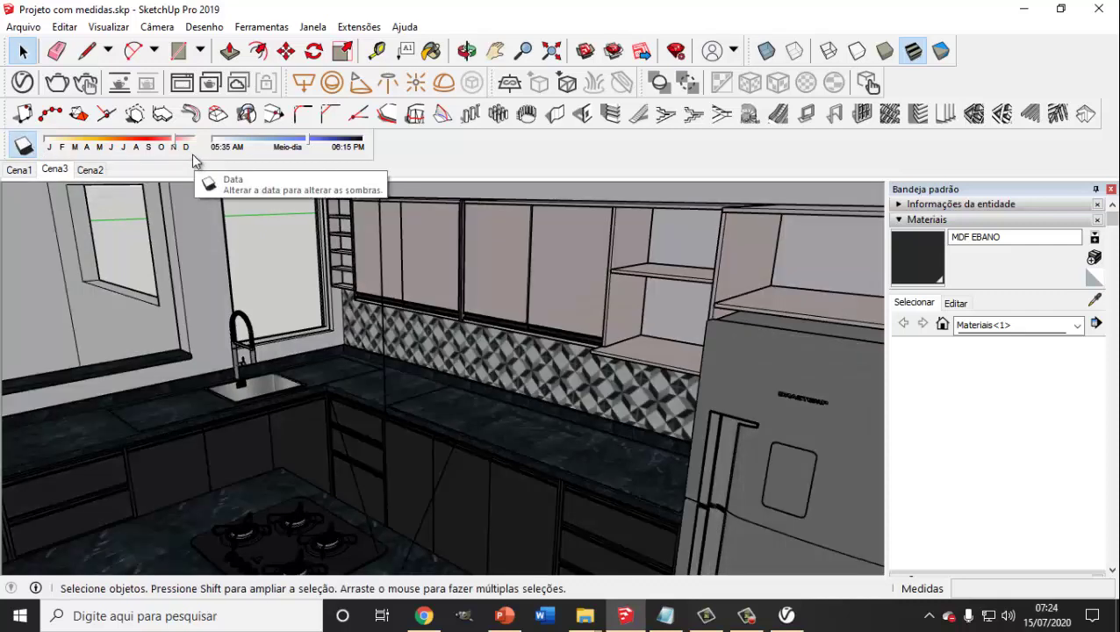
- Set the shadow date toward August and move the time later, toward 05:43 PM
{"action": "left_click", "coordinate": [136, 146]}
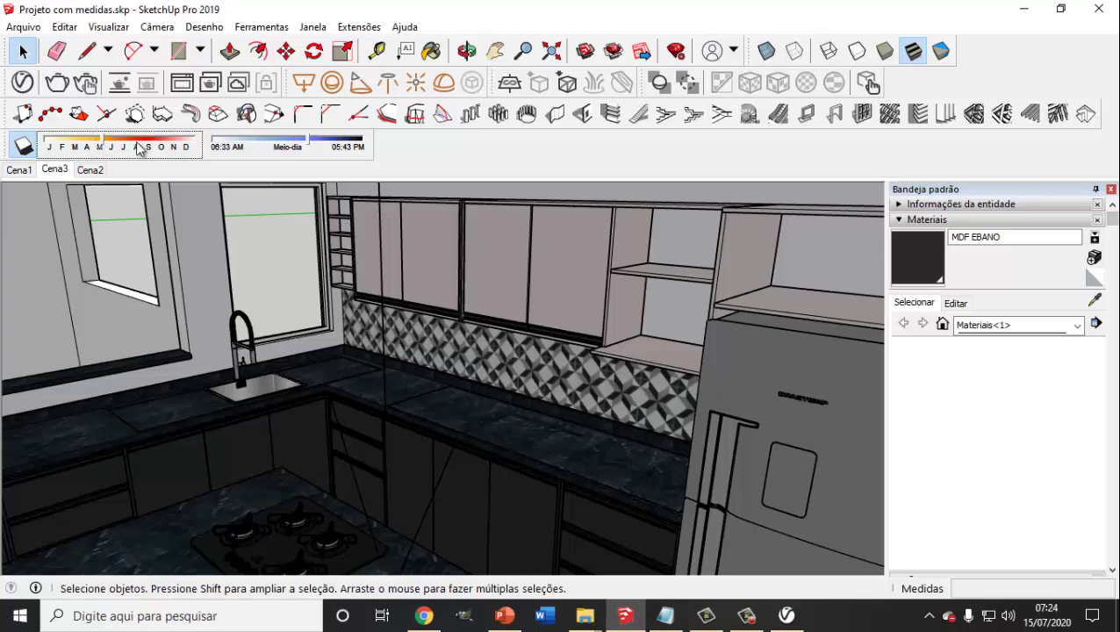
{"action": "left_click_drag", "start_coordinate": [317, 145], "coordinate": [332, 139]}
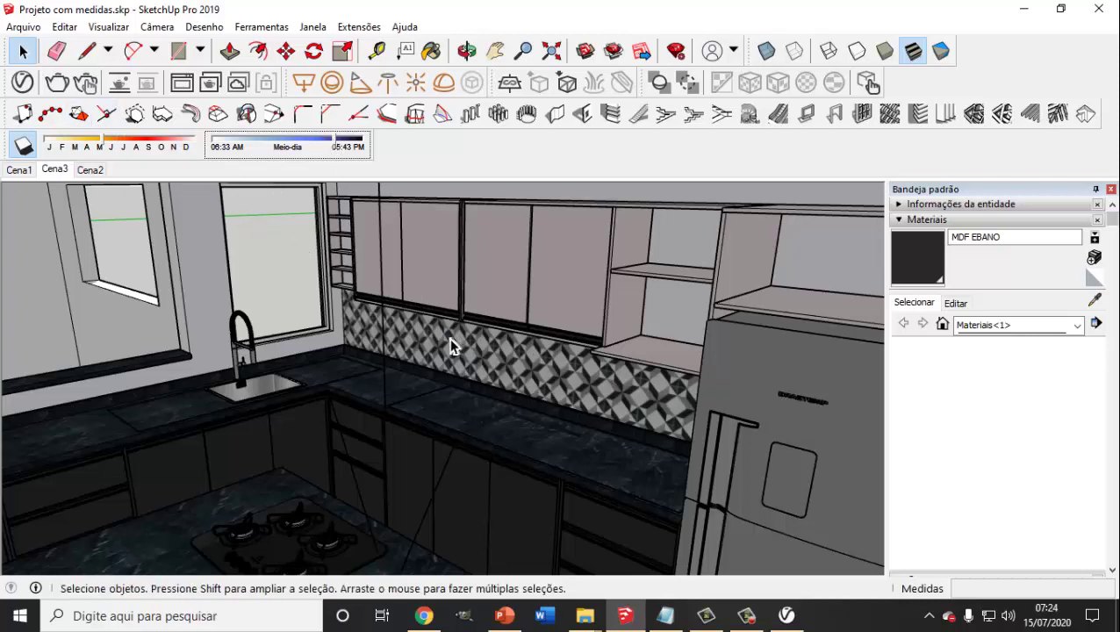
{"action": "left_click", "coordinate": [420, 299]}
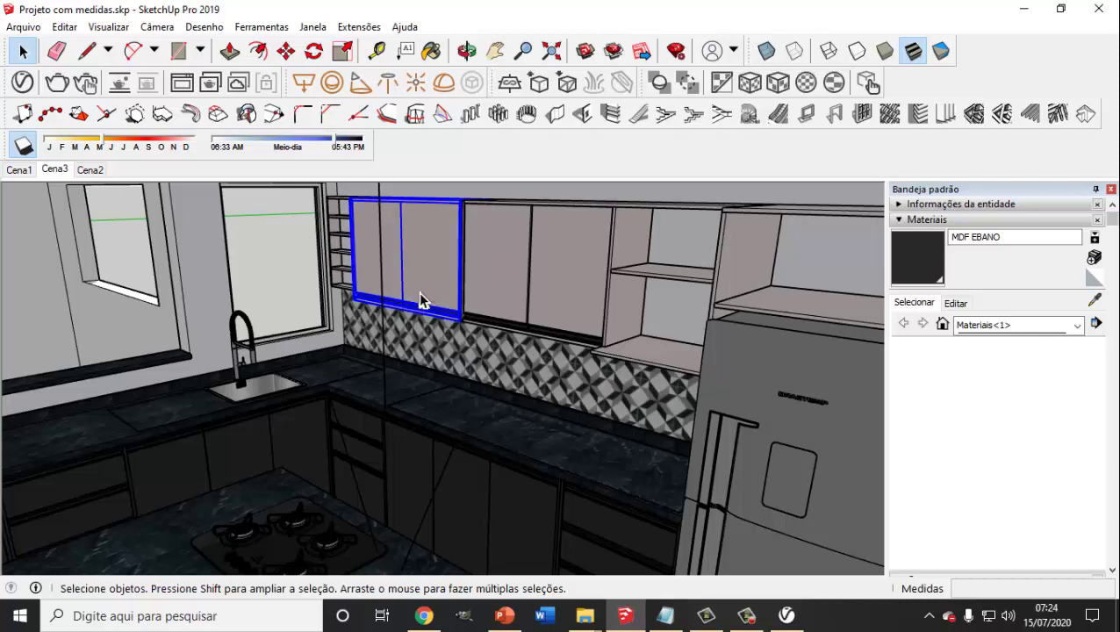
- Render the kitchen in V-Ray, then close the frame buffer and Asset Editor and zoom in
{"action": "left_click", "coordinate": [57, 85]}
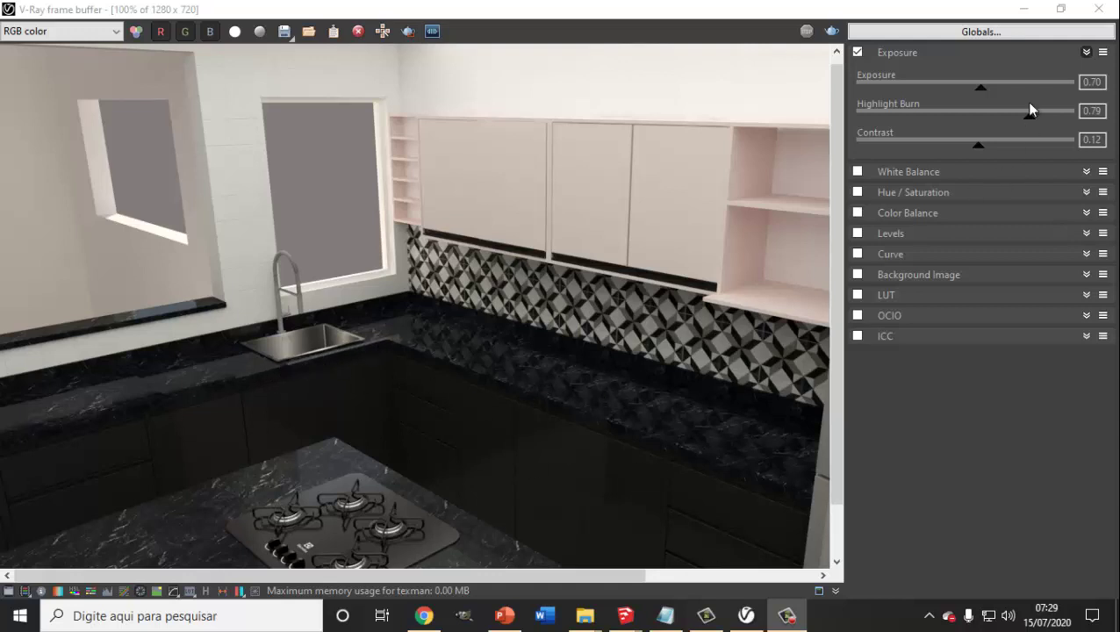
{"action": "left_click", "coordinate": [1097, 8]}
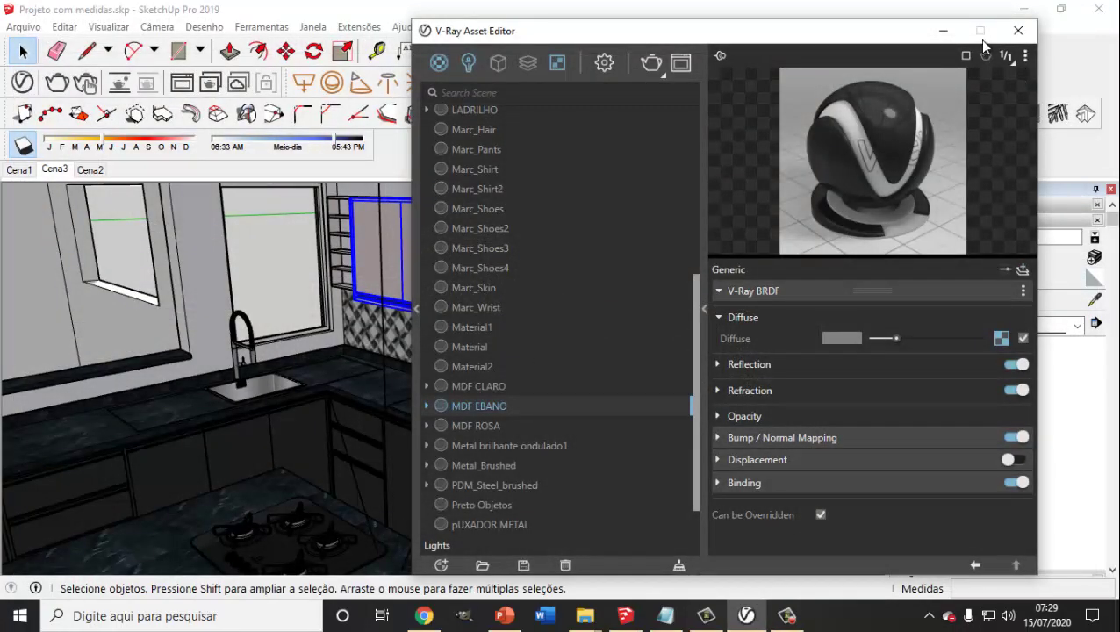
{"action": "left_click", "coordinate": [1018, 31]}
{"action": "scroll", "coordinate": [226, 415], "scroll_direction": "up", "scroll_amount": 2}
{"action": "scroll", "coordinate": [227, 415], "scroll_direction": "up", "scroll_amount": 2}
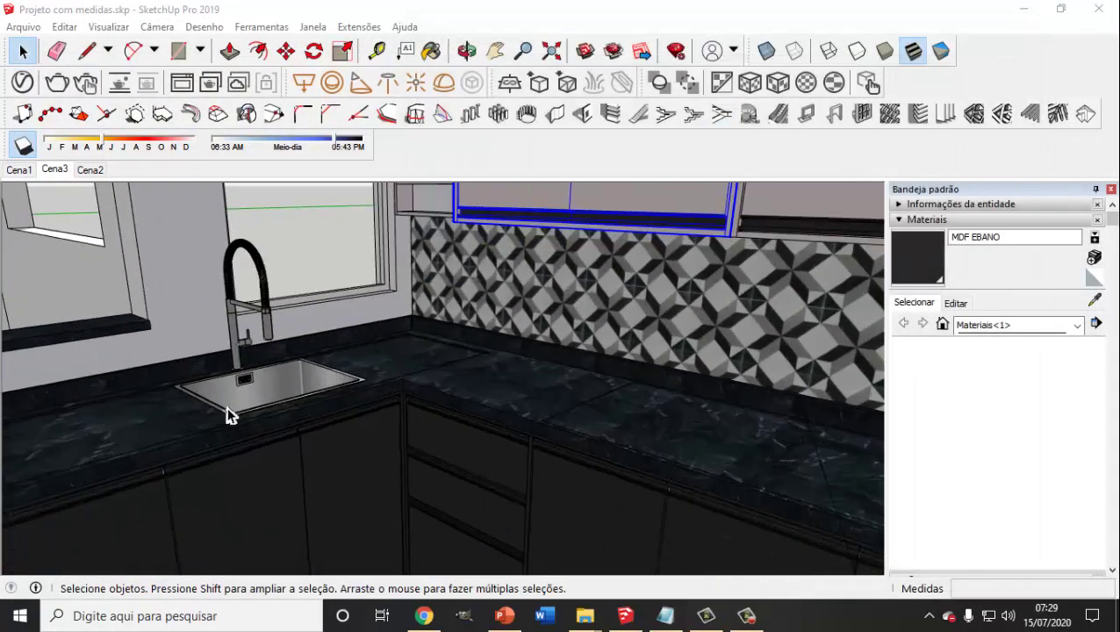
{"action": "scroll", "coordinate": [226, 415], "scroll_direction": "up", "scroll_amount": 3}
{"action": "scroll", "coordinate": [280, 476], "scroll_direction": "up", "scroll_amount": 2}
- Select the sink and countertop group and start a move, then cancel it
{"action": "middle_click_drag", "start_coordinate": [333, 525], "coordinate": [445, 440]}
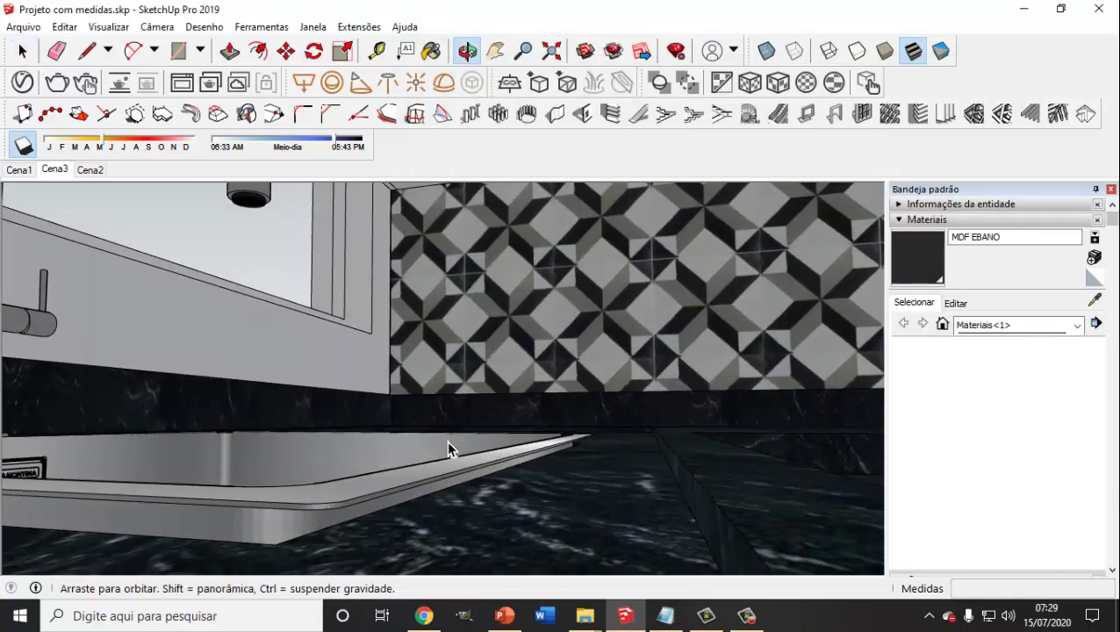
{"action": "left_click", "coordinate": [329, 507]}
{"action": "left_click", "coordinate": [286, 51]}
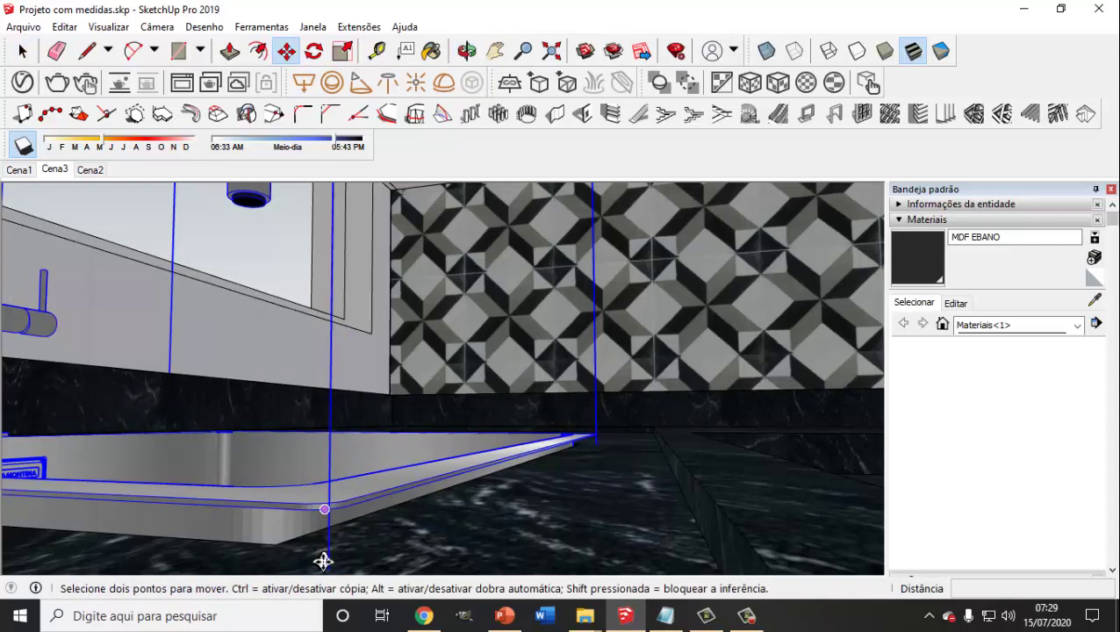
{"action": "left_click", "coordinate": [328, 483]}
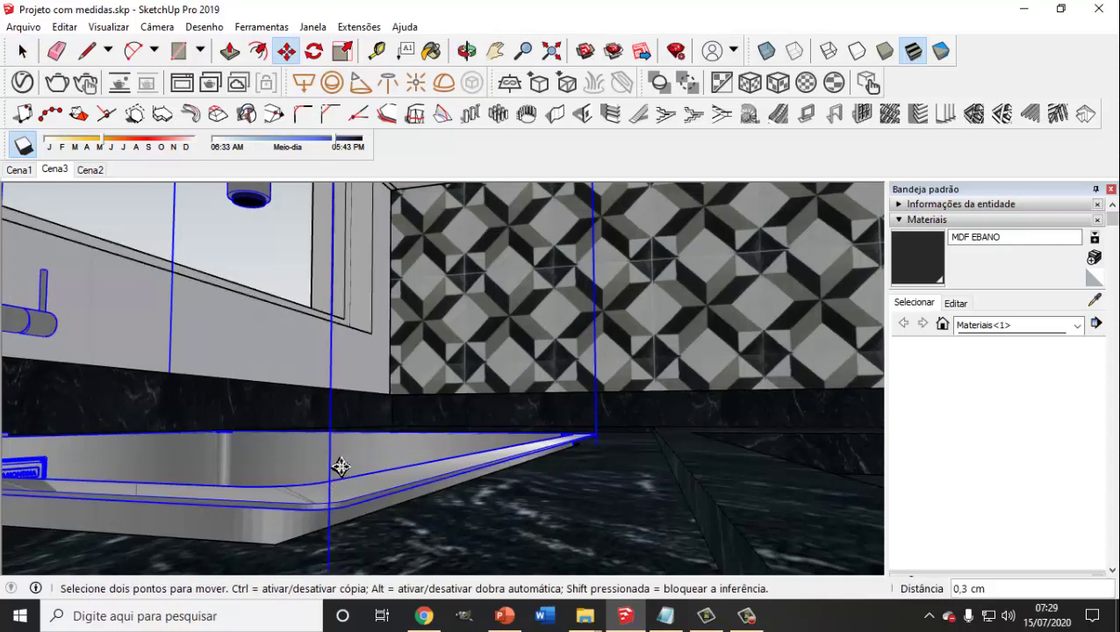
{"action": "left_click", "coordinate": [24, 52]}
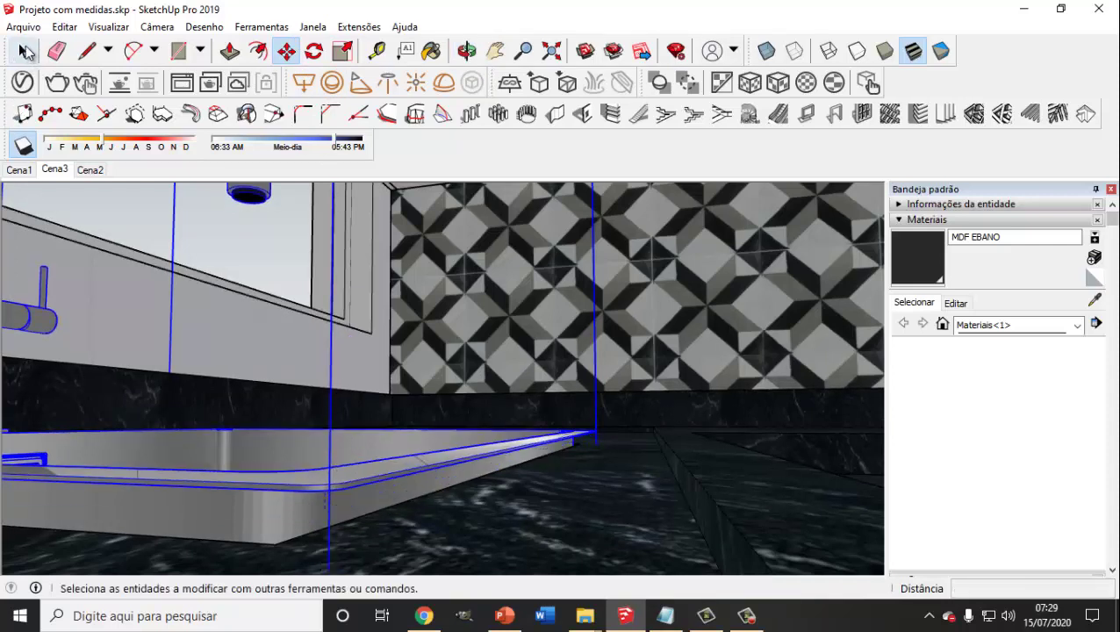
{"action": "key", "text": "space"}
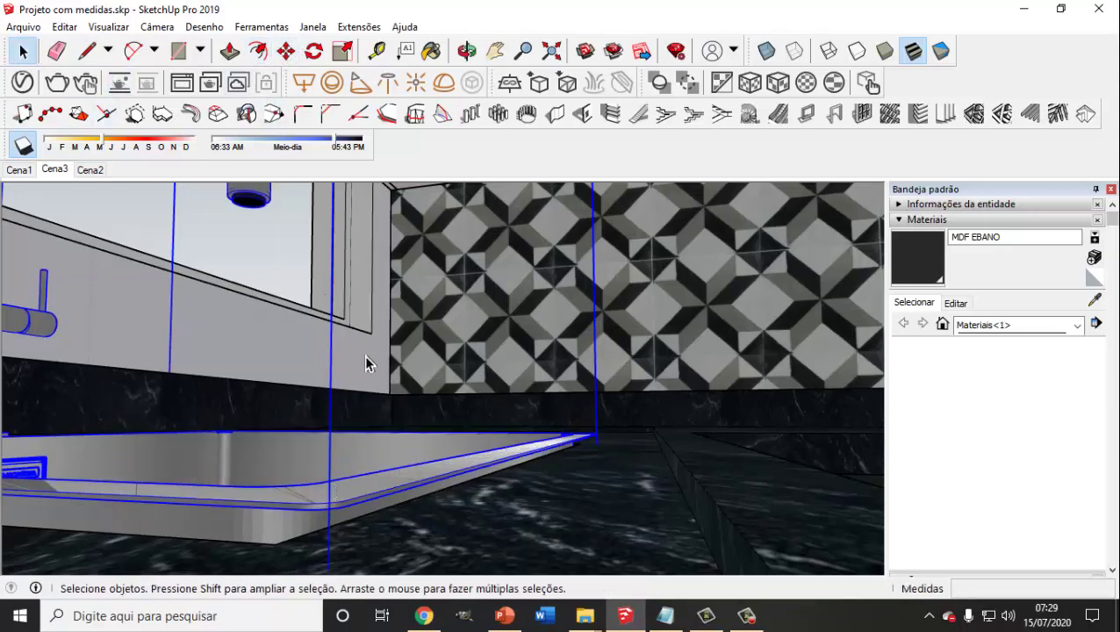
{"action": "left_click", "coordinate": [552, 523]}
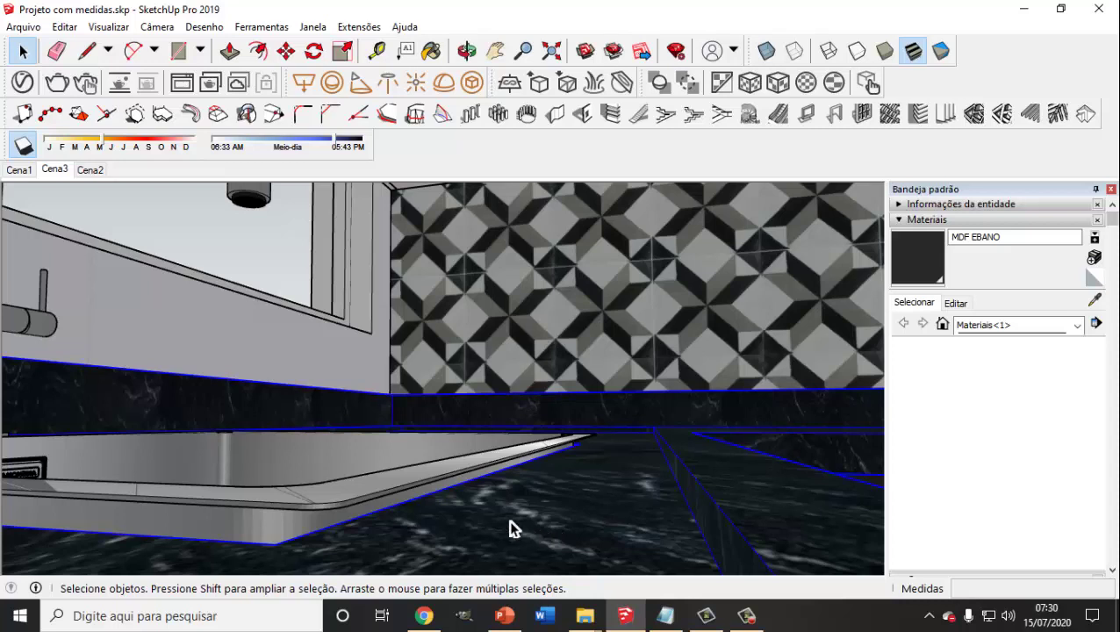
- Move the sink cabinet down 0,9 cm from its corner point
{"action": "left_click", "coordinate": [344, 497]}
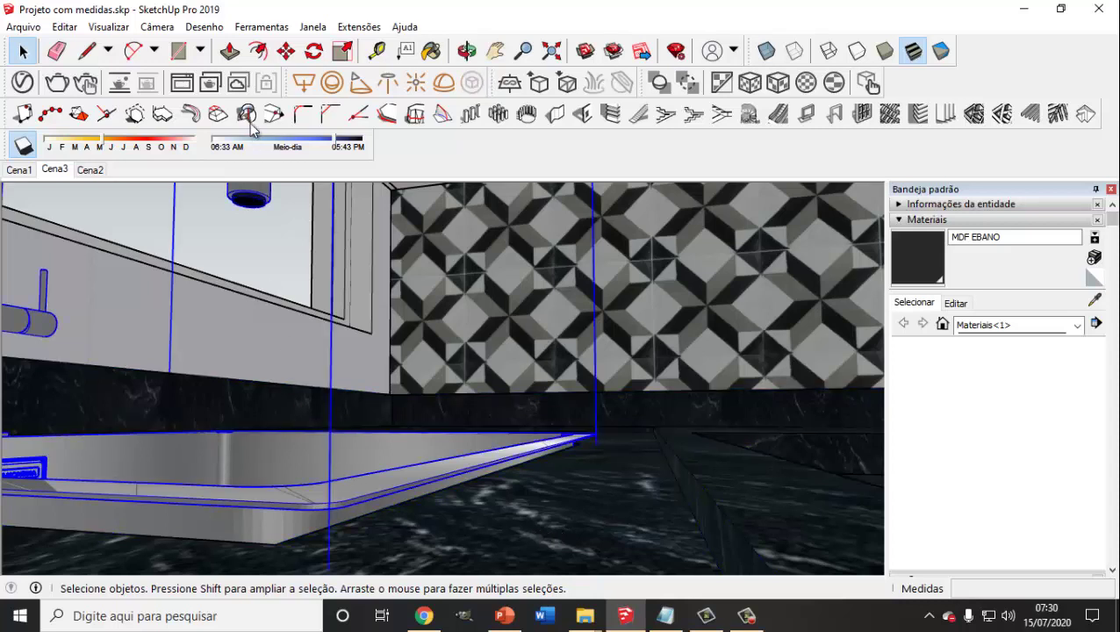
{"action": "left_click", "coordinate": [286, 50]}
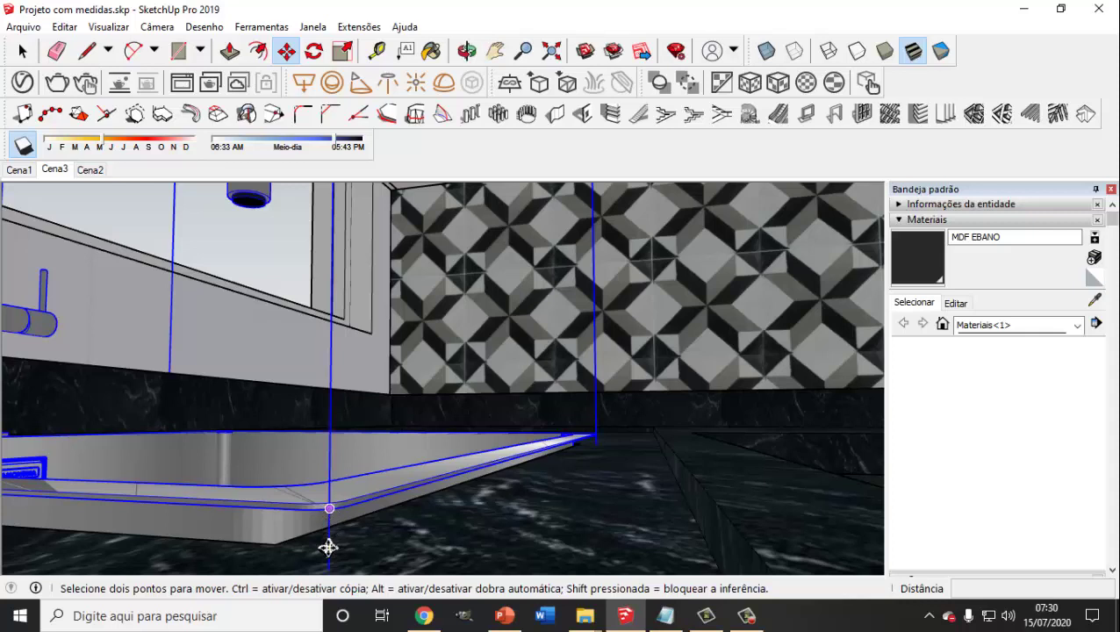
{"action": "left_click", "coordinate": [329, 518]}
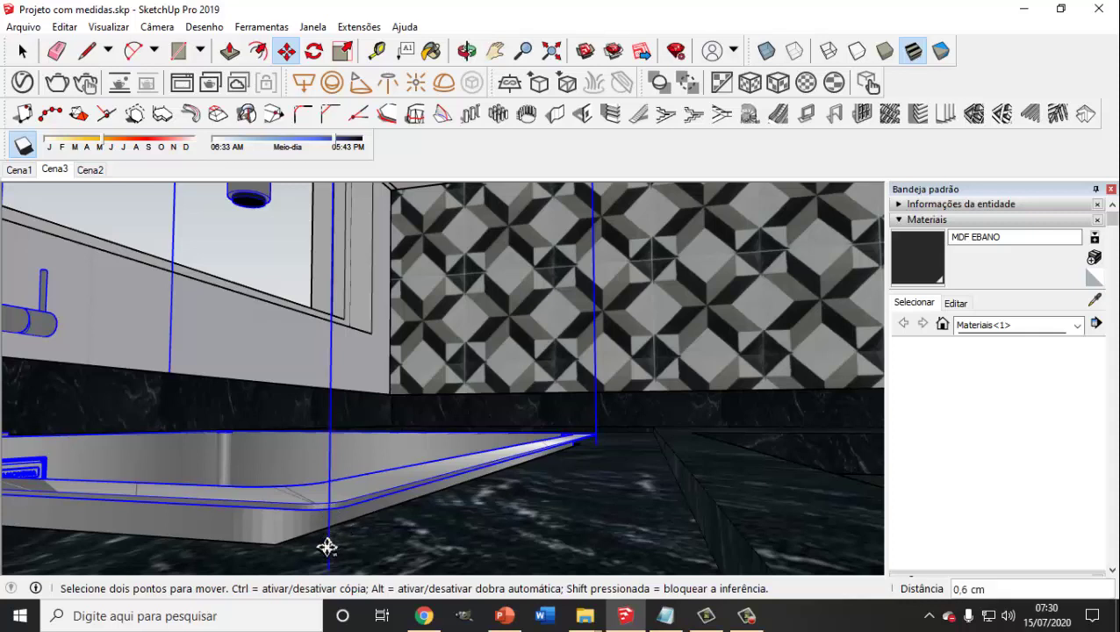
{"action": "left_click", "coordinate": [331, 535]}
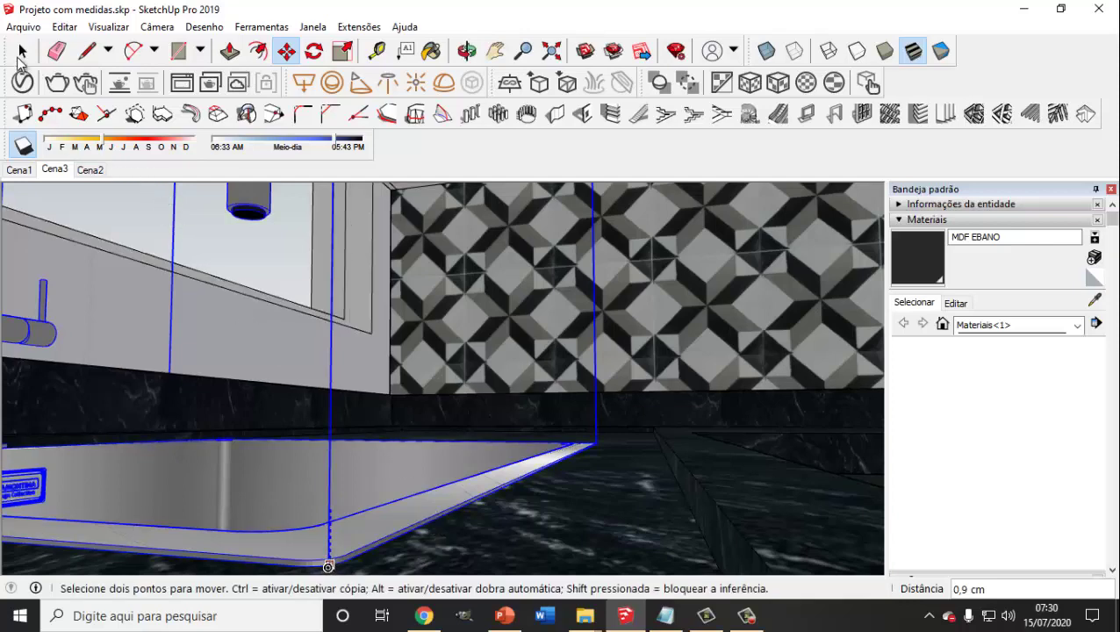
{"action": "key", "text": "space"}
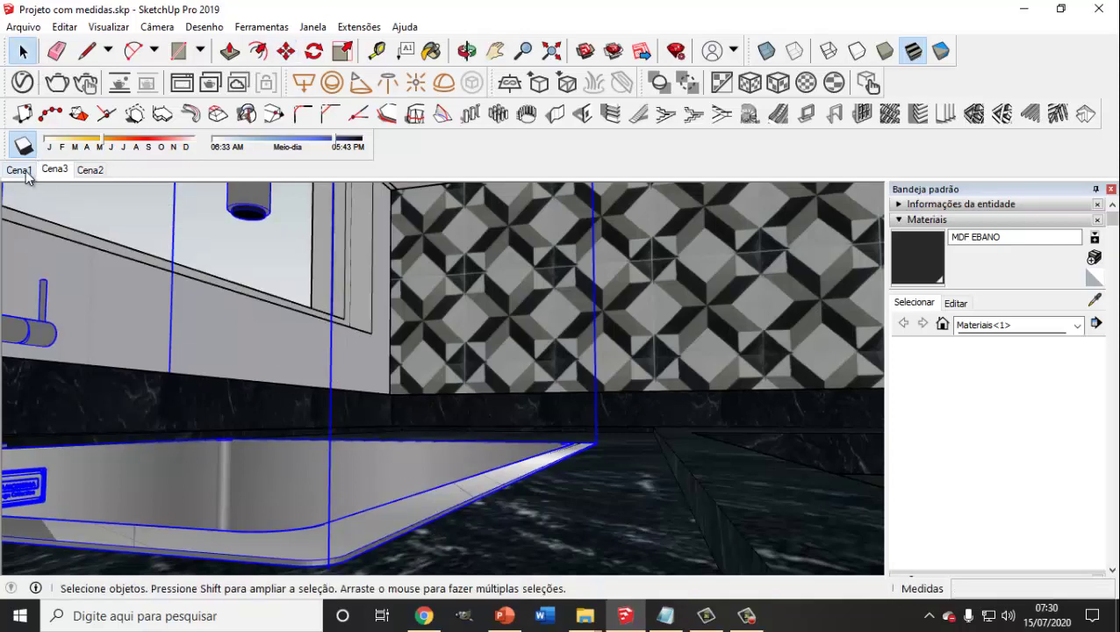
- Jump to the Cena1 scene for the wide view of sink, cooktop and refrigerator
{"action": "left_click", "coordinate": [18, 170]}
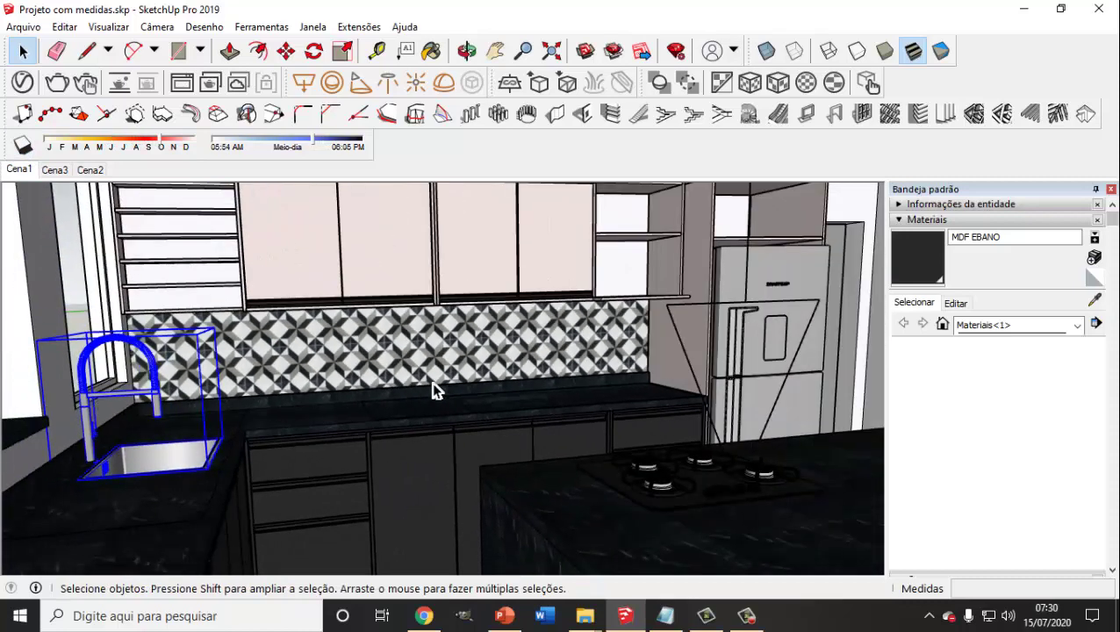